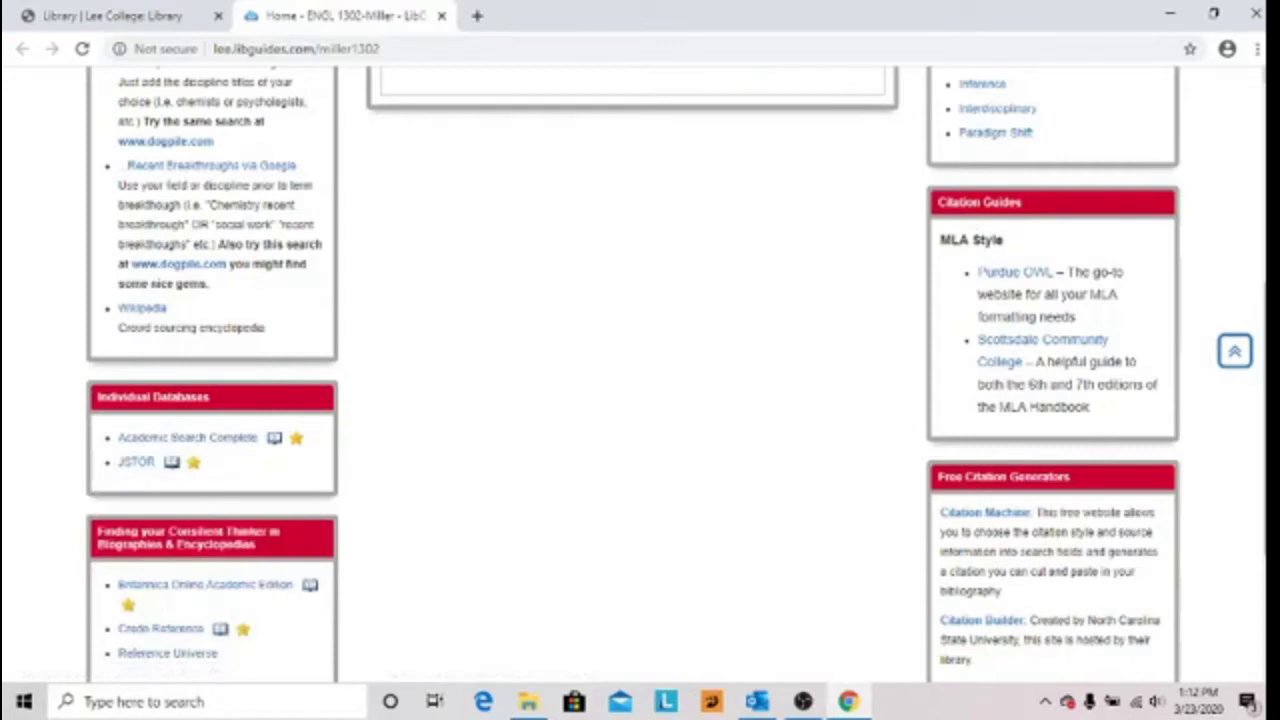
Open the Academic Search Complete database from the Individual Databases section of the ENGL 1302 guide.
scroll(640, 375, "up", 4)
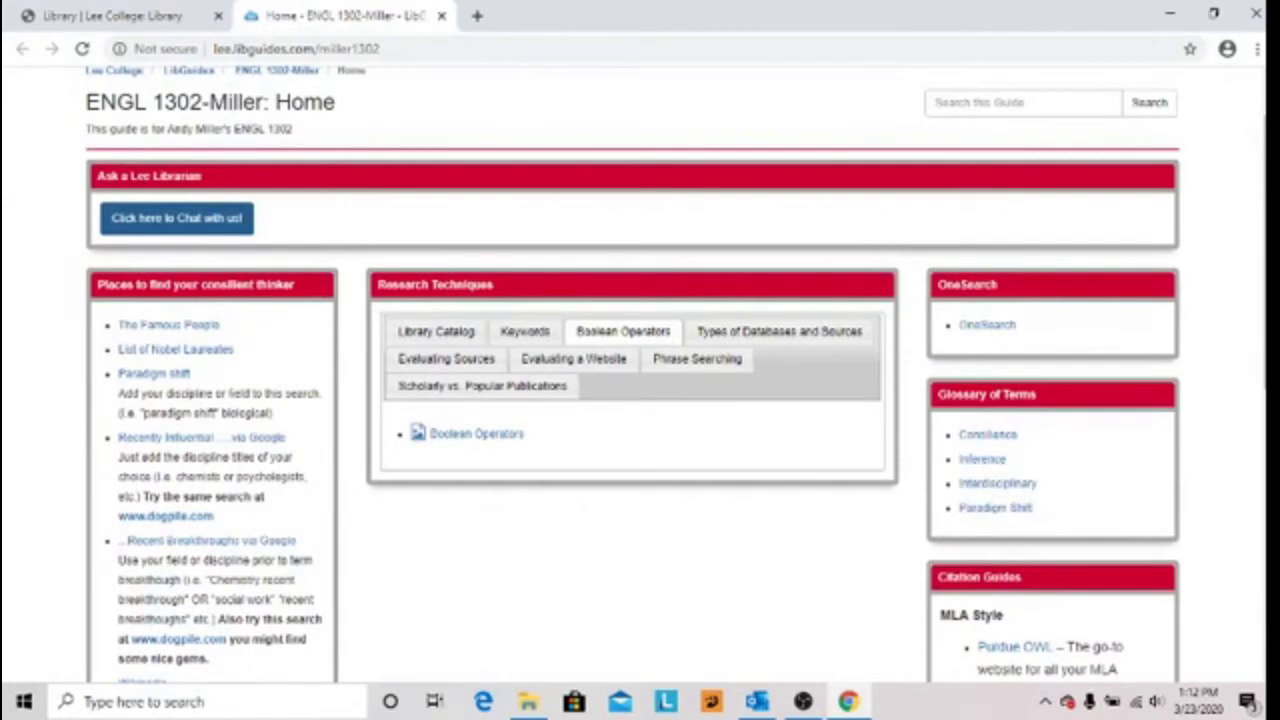
scroll(633, 374, "down", 3)
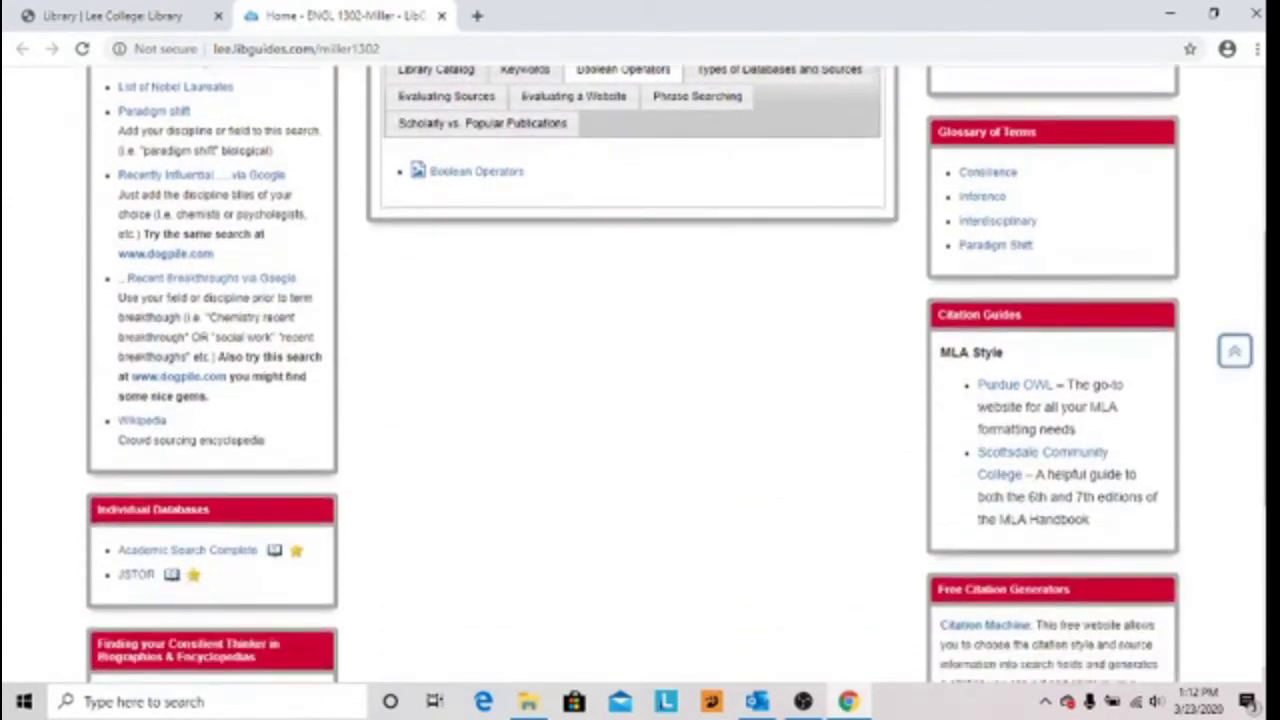
scroll(614, 551, "down", 1)
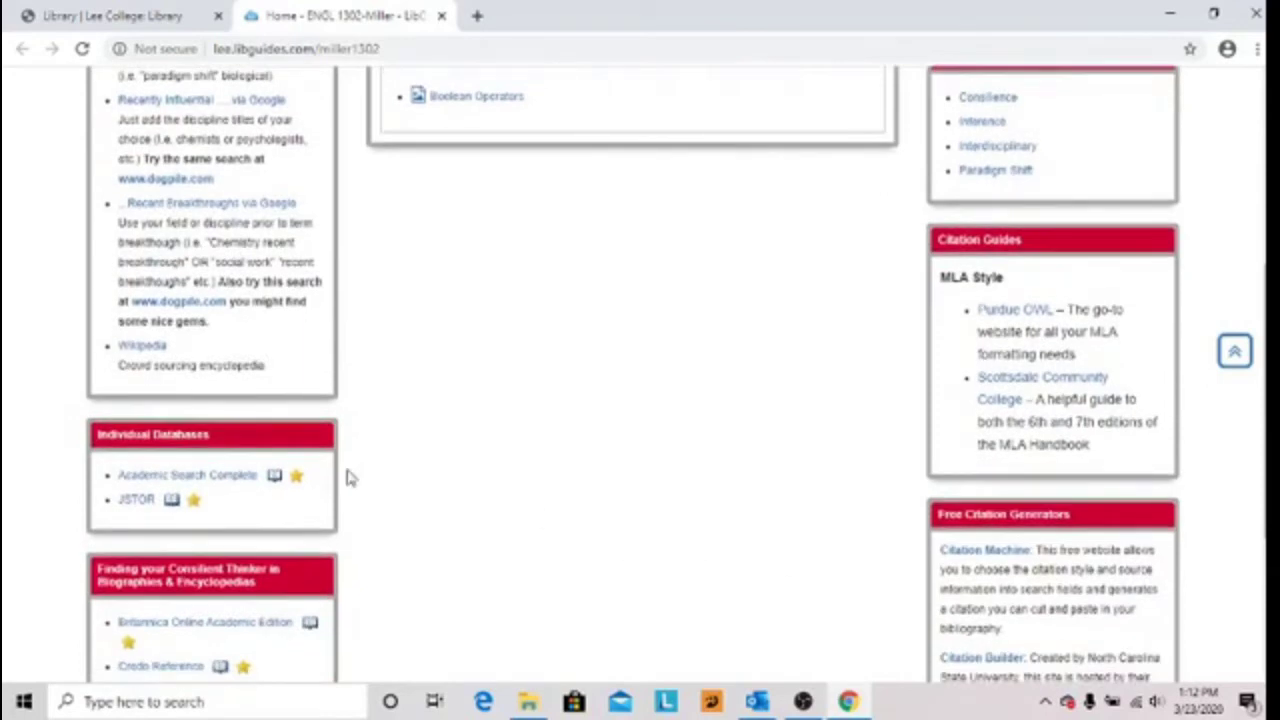
mouse_move(214, 482)
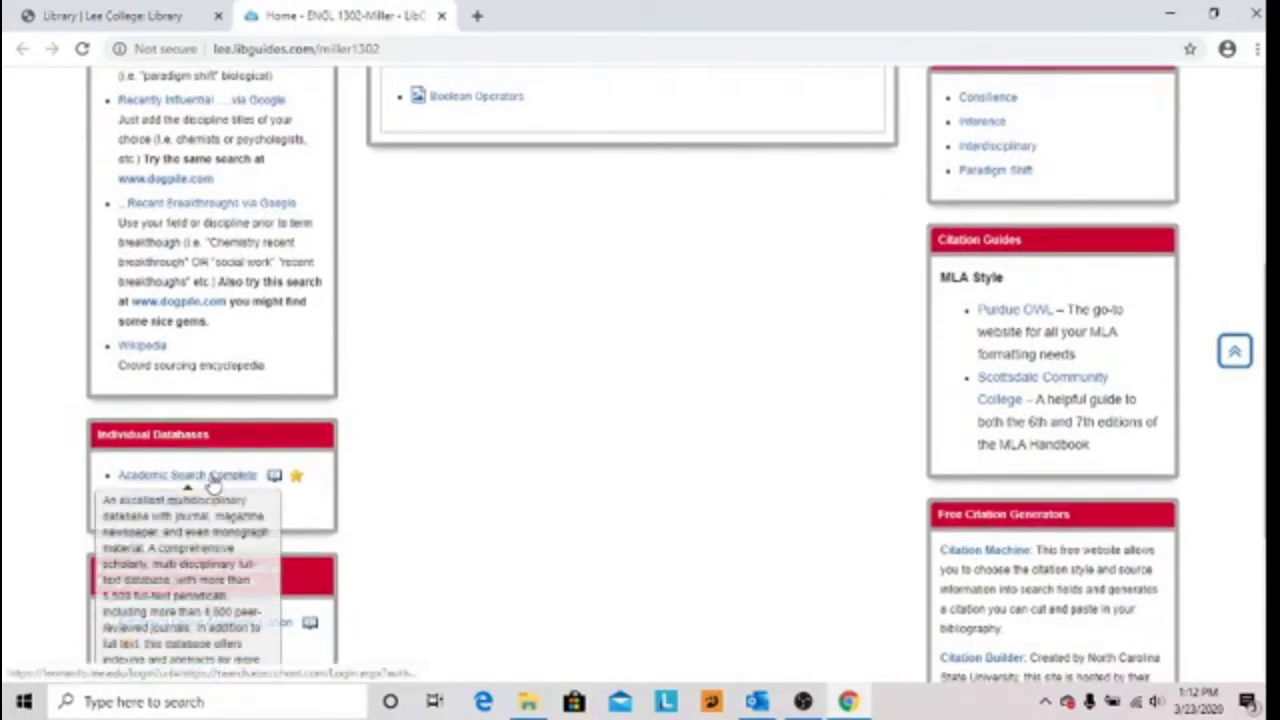
left_click(214, 479)
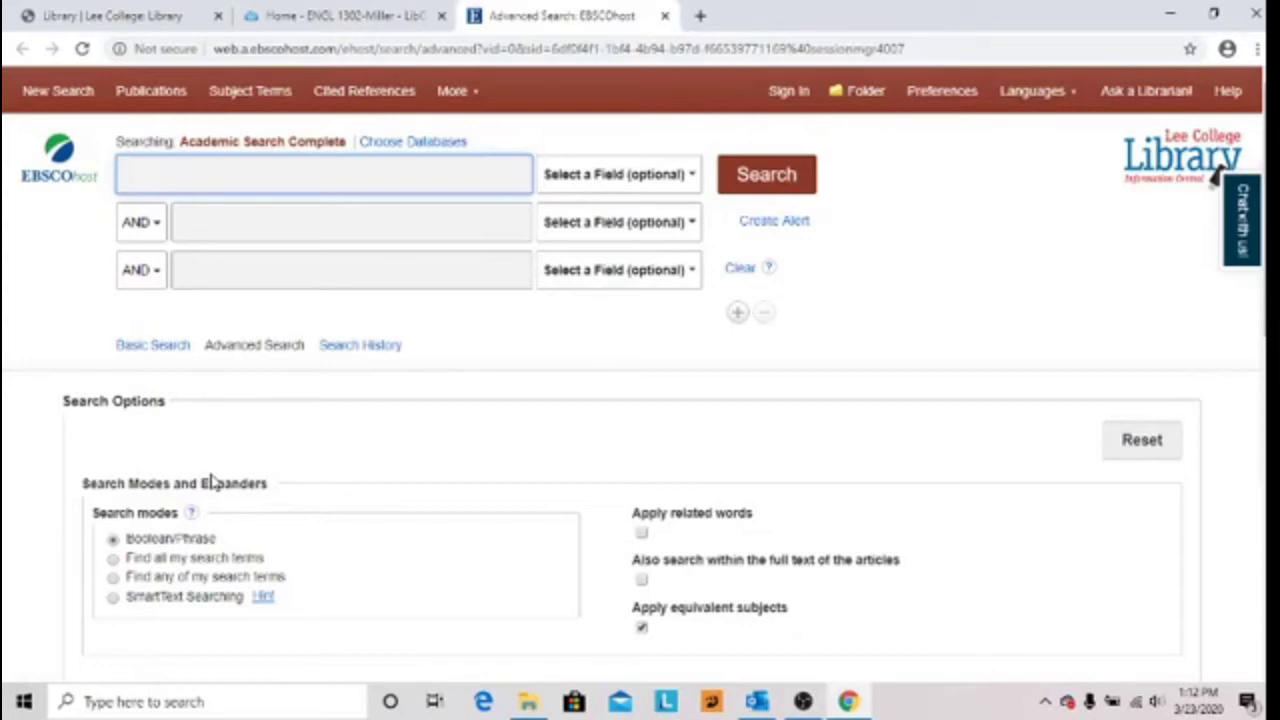
Run an advanced search for "steve jobs" AND "innovation or creativity or invention".
type("steve jobs")
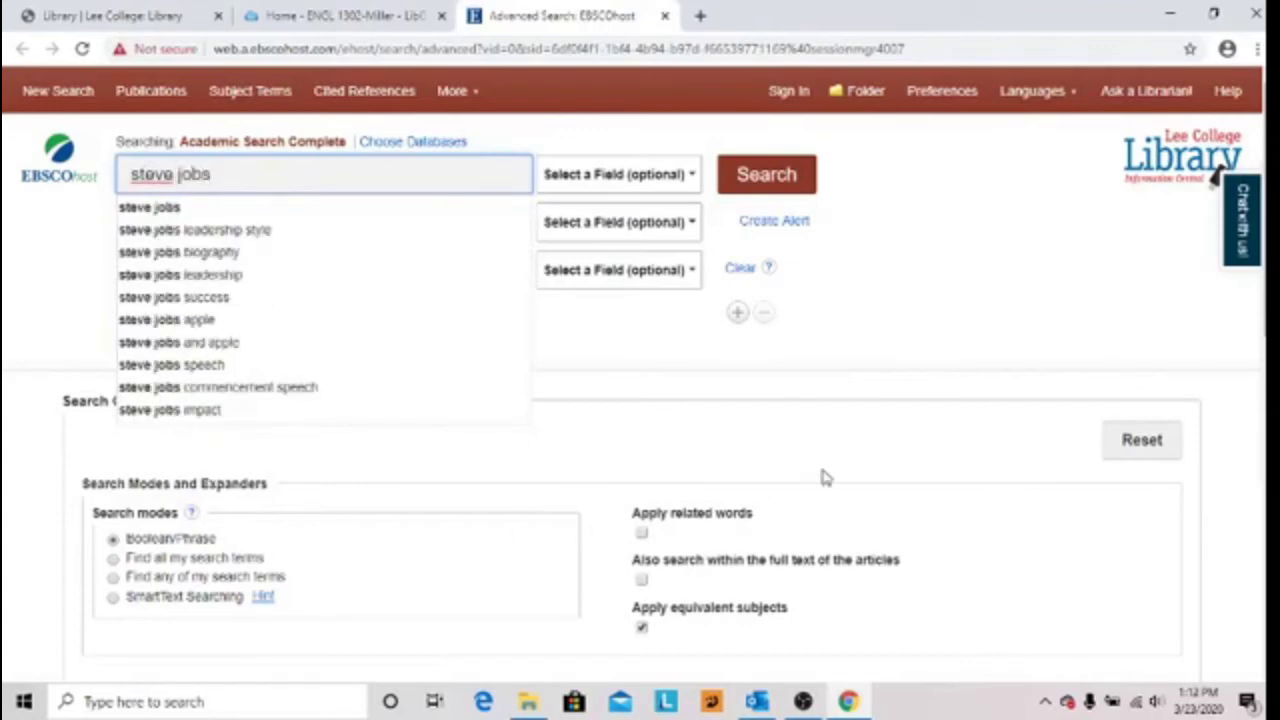
left_click(865, 238)
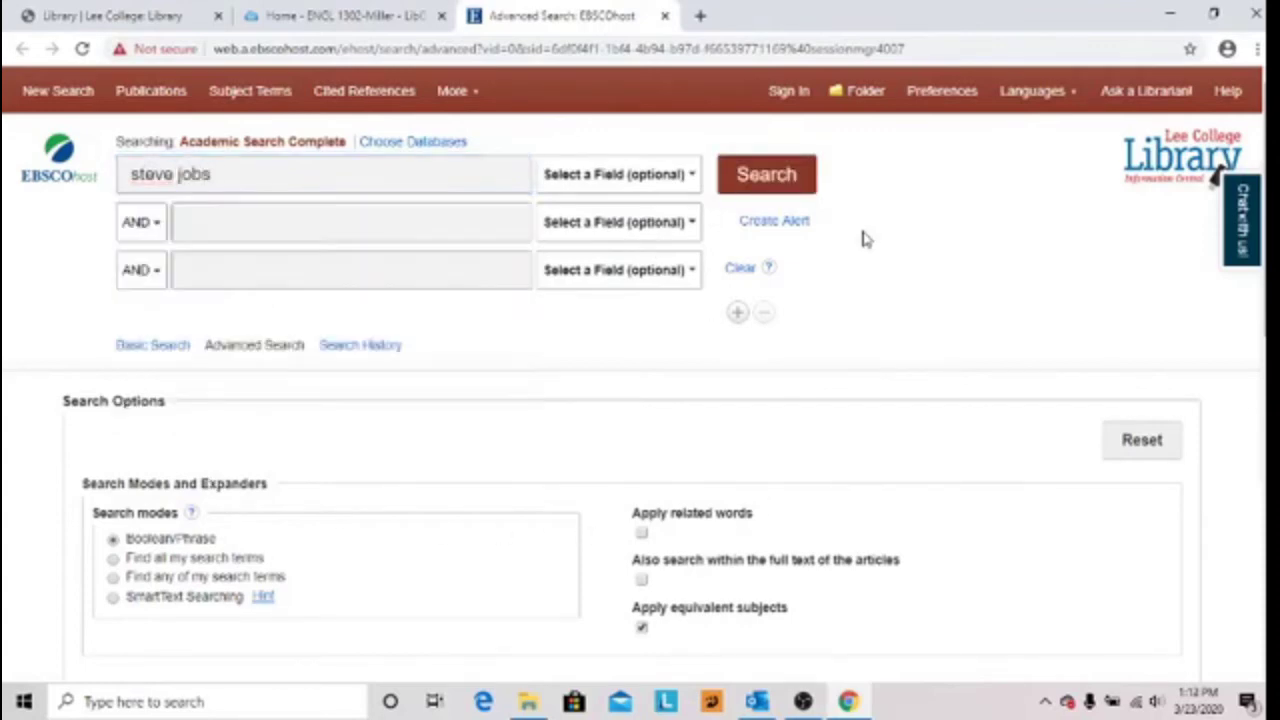
left_click(406, 221)
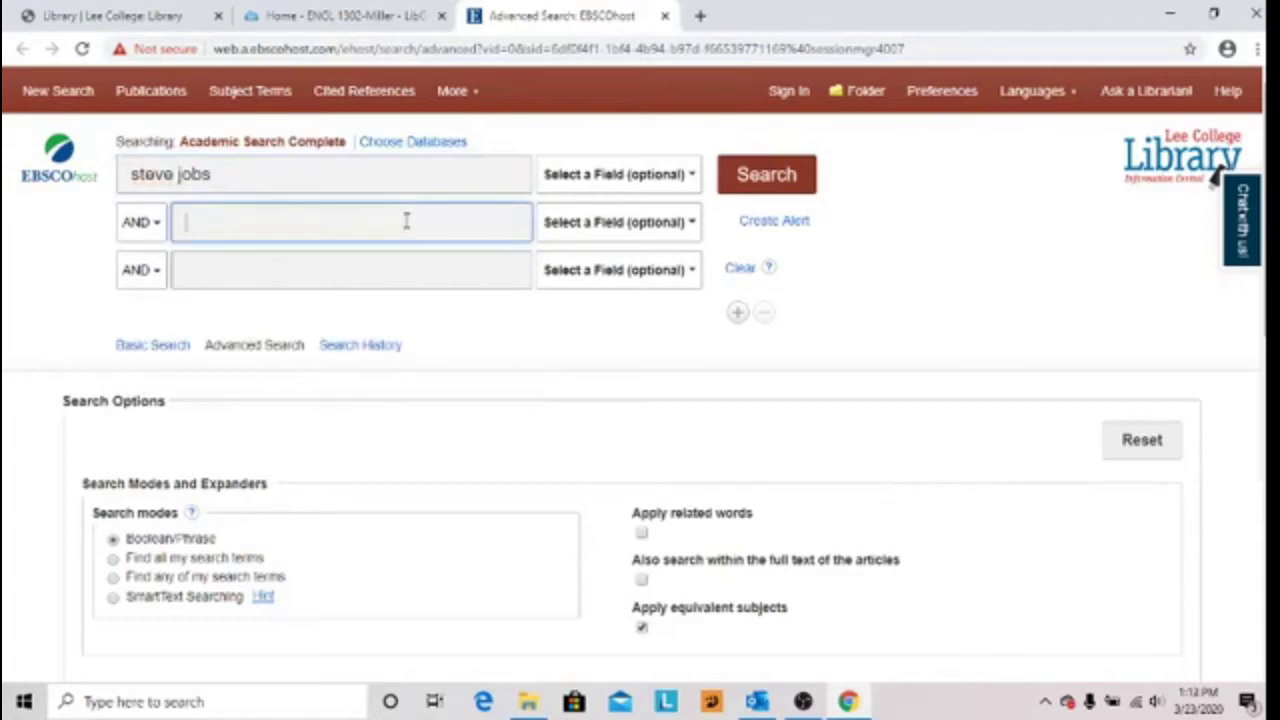
type("inno")
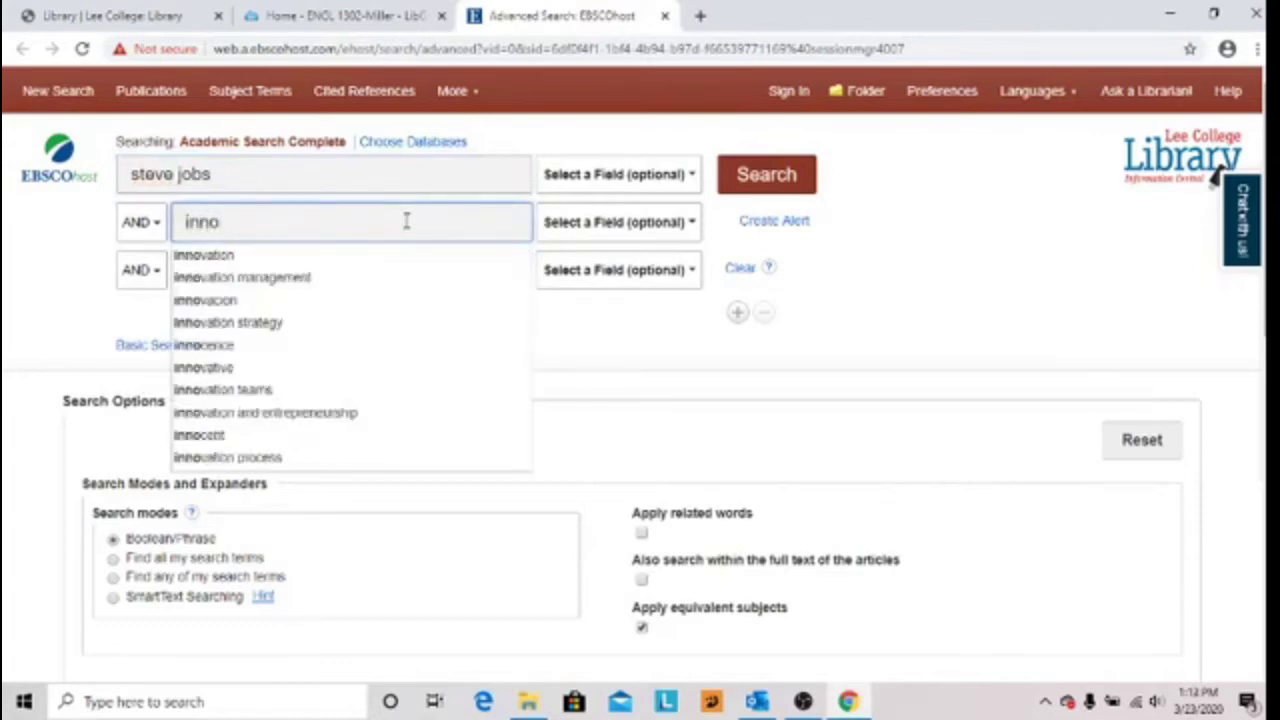
type("vation or ")
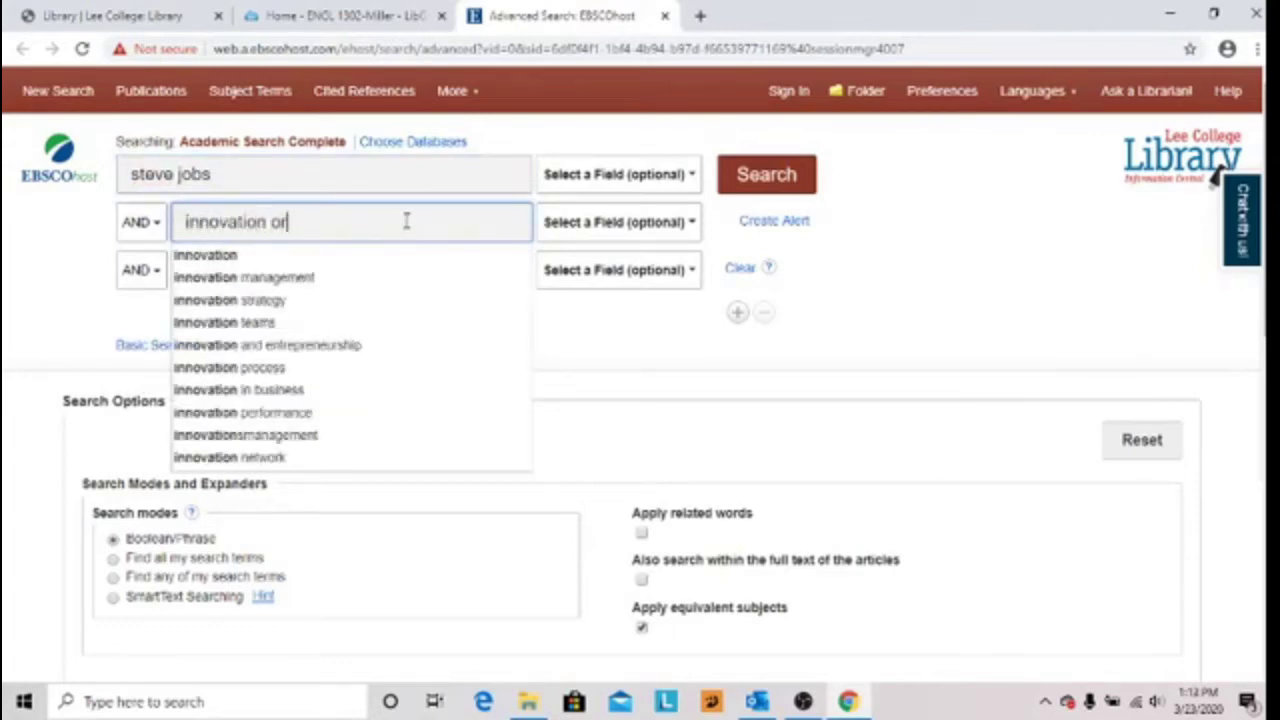
type("c")
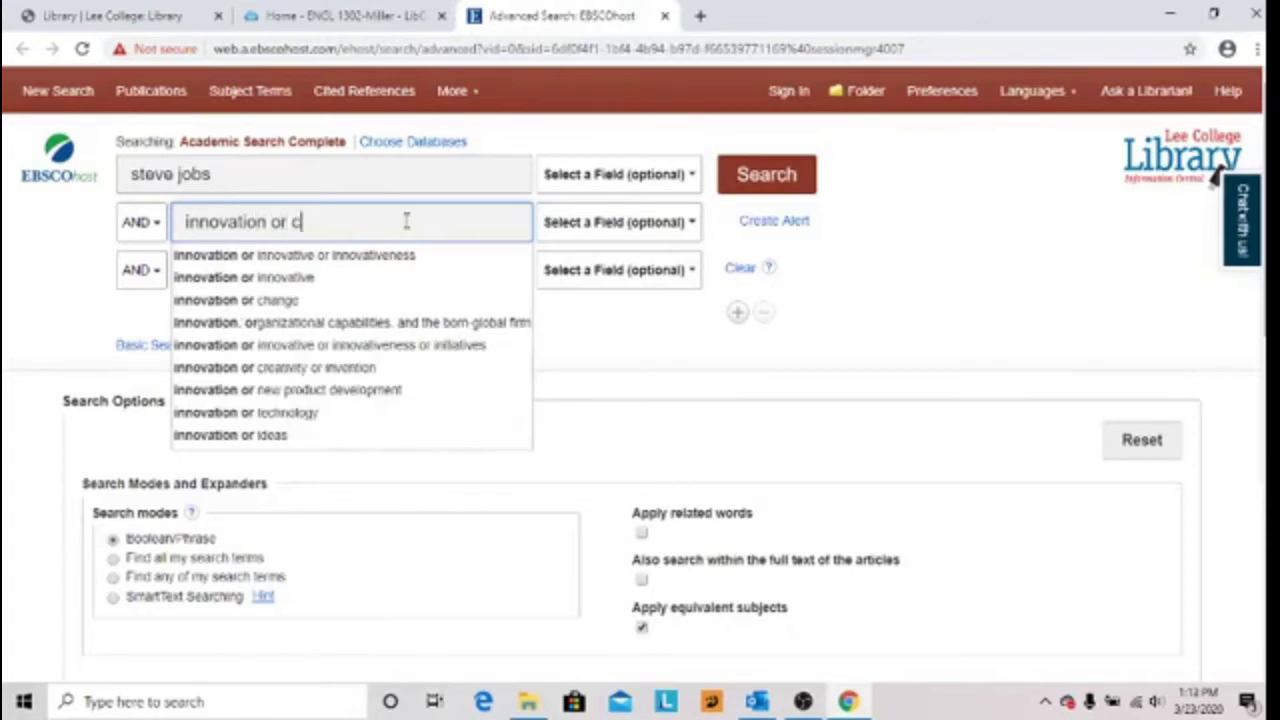
type("reativity")
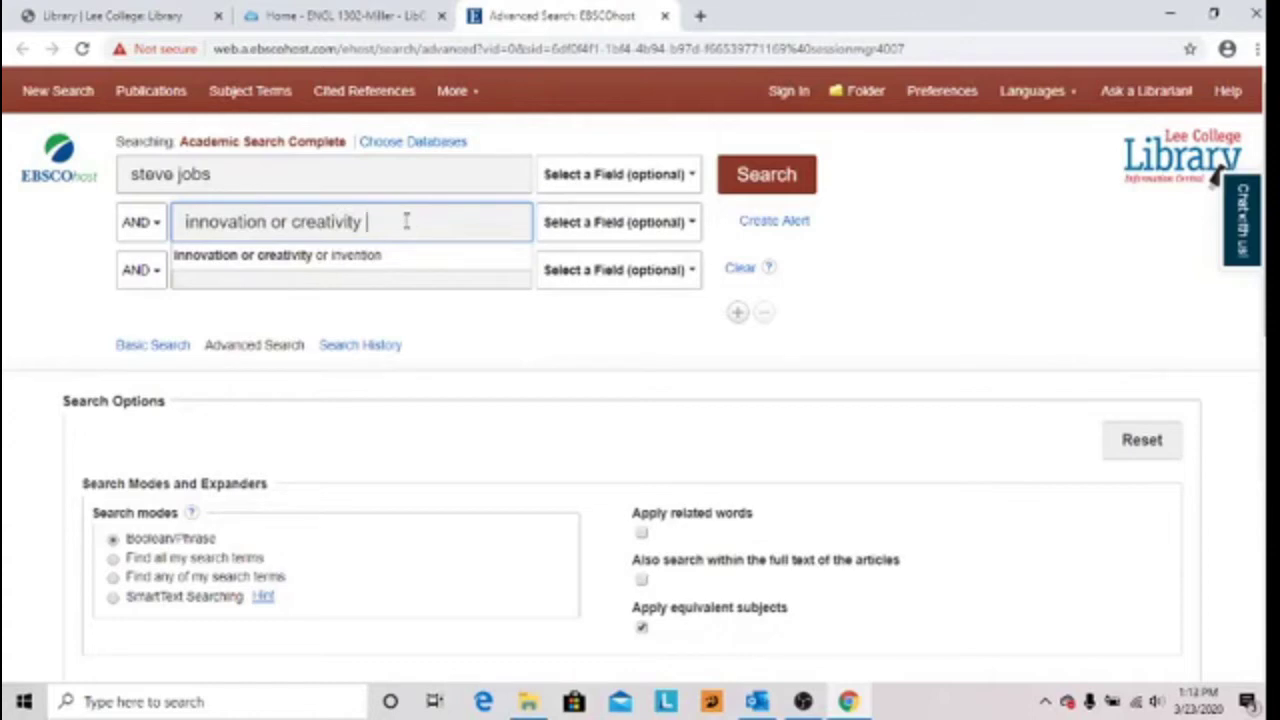
left_click(365, 259)
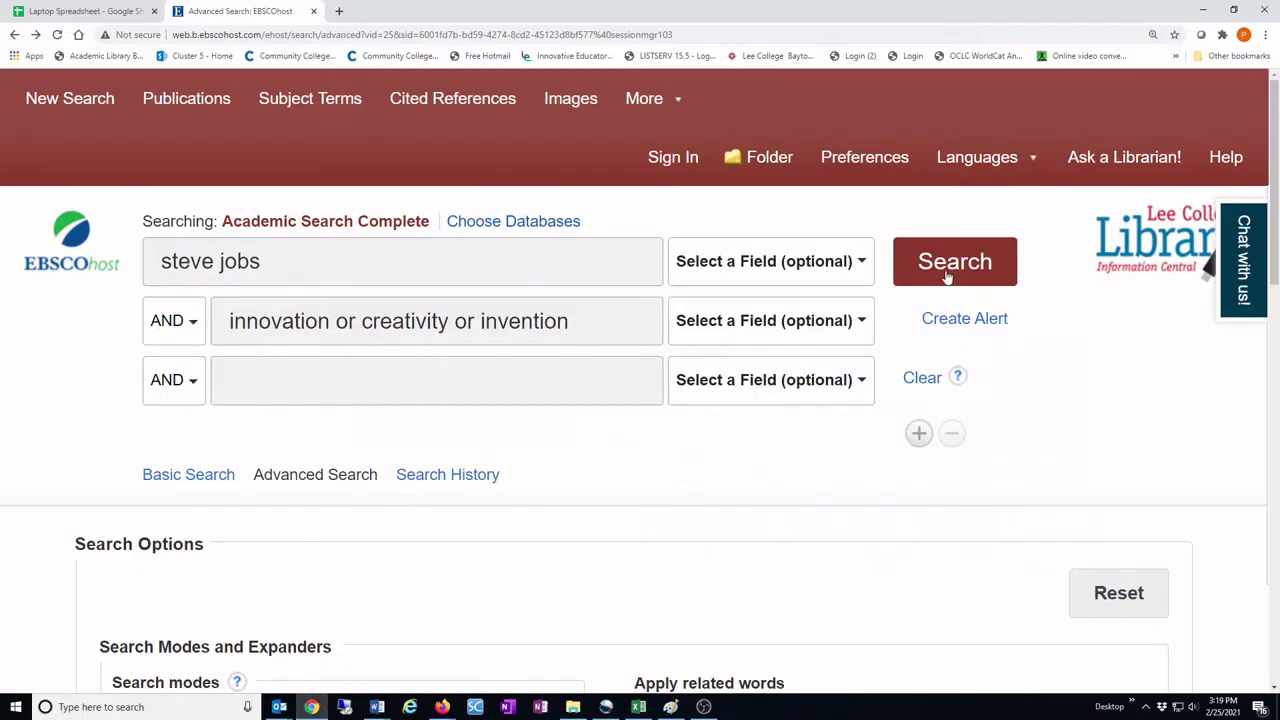
left_click(947, 276)
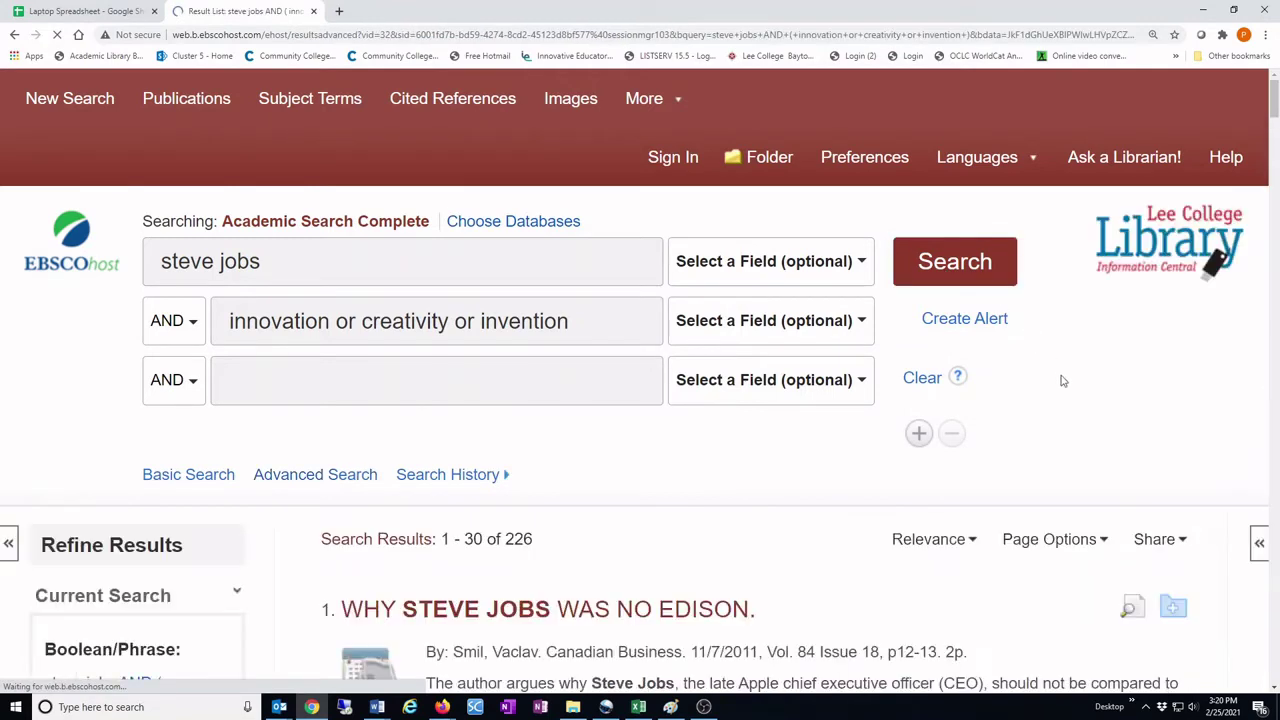
Browse the search results and open the detailed record of the TIME Magazine article "The Inventor Of the Future".
scroll(1097, 466, "down", 1)
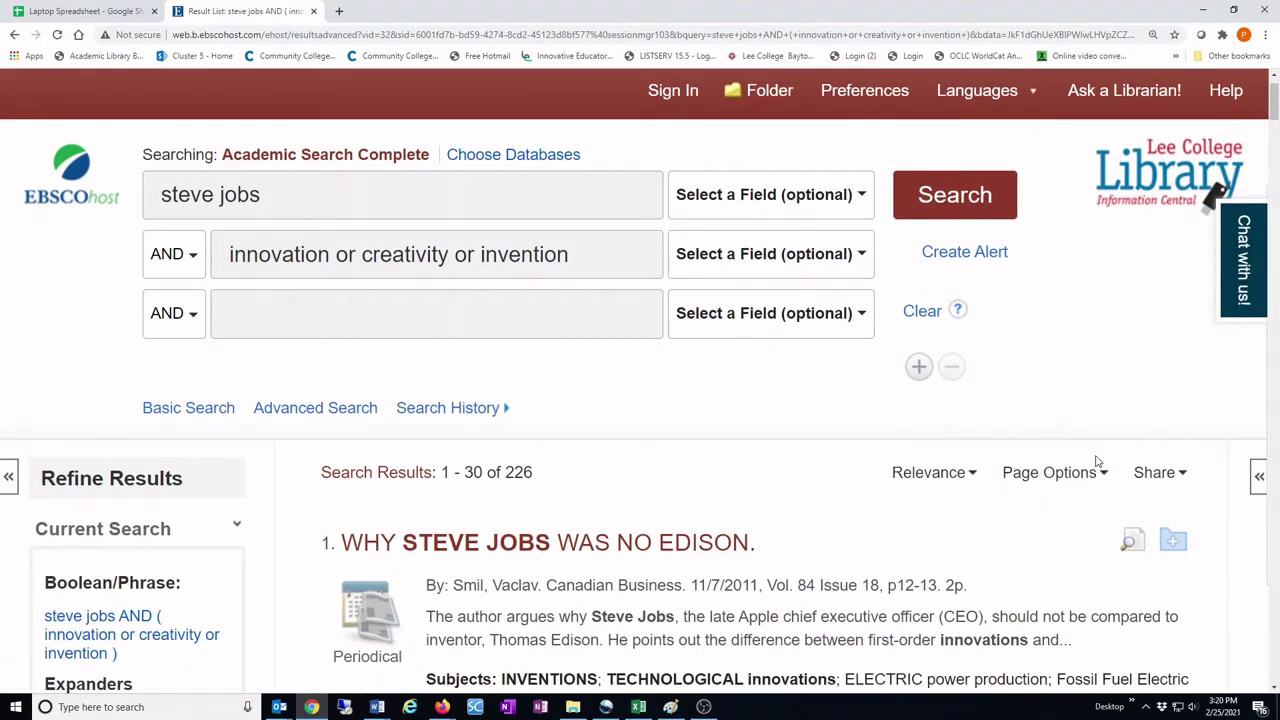
scroll(1093, 463, "down", 1)
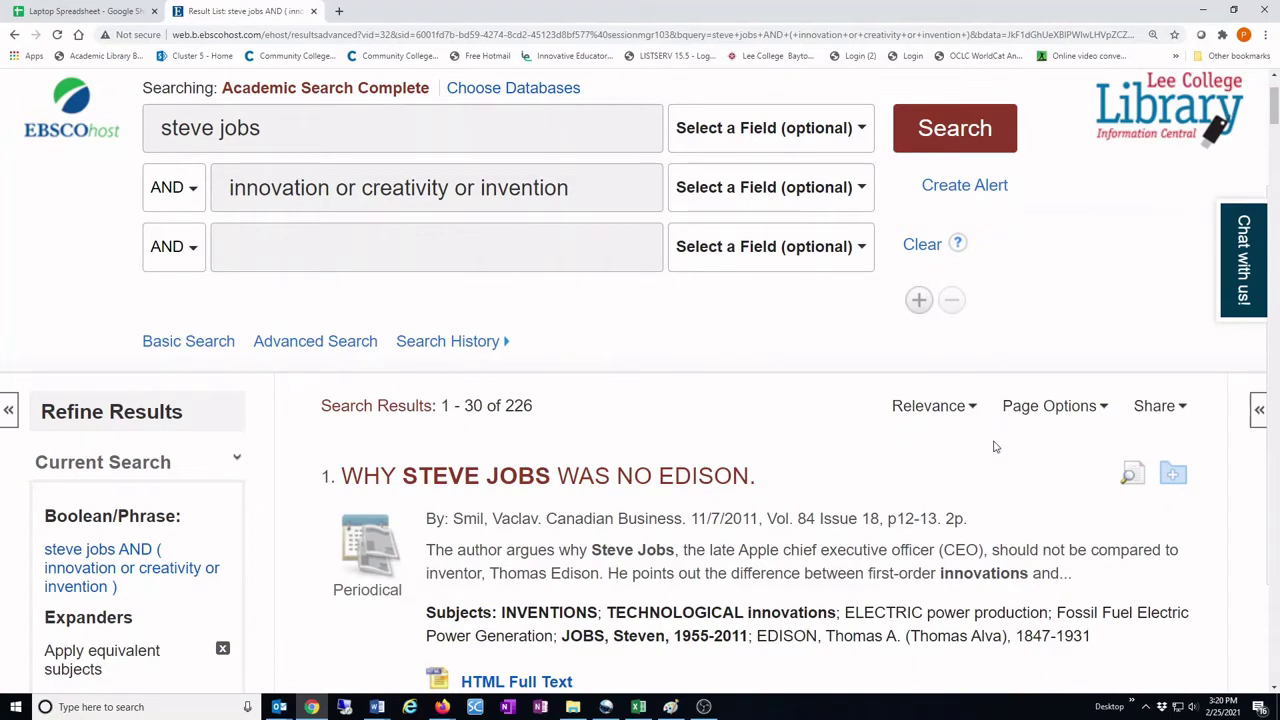
scroll(1000, 444, "down", 2)
scroll(1008, 444, "down", 4)
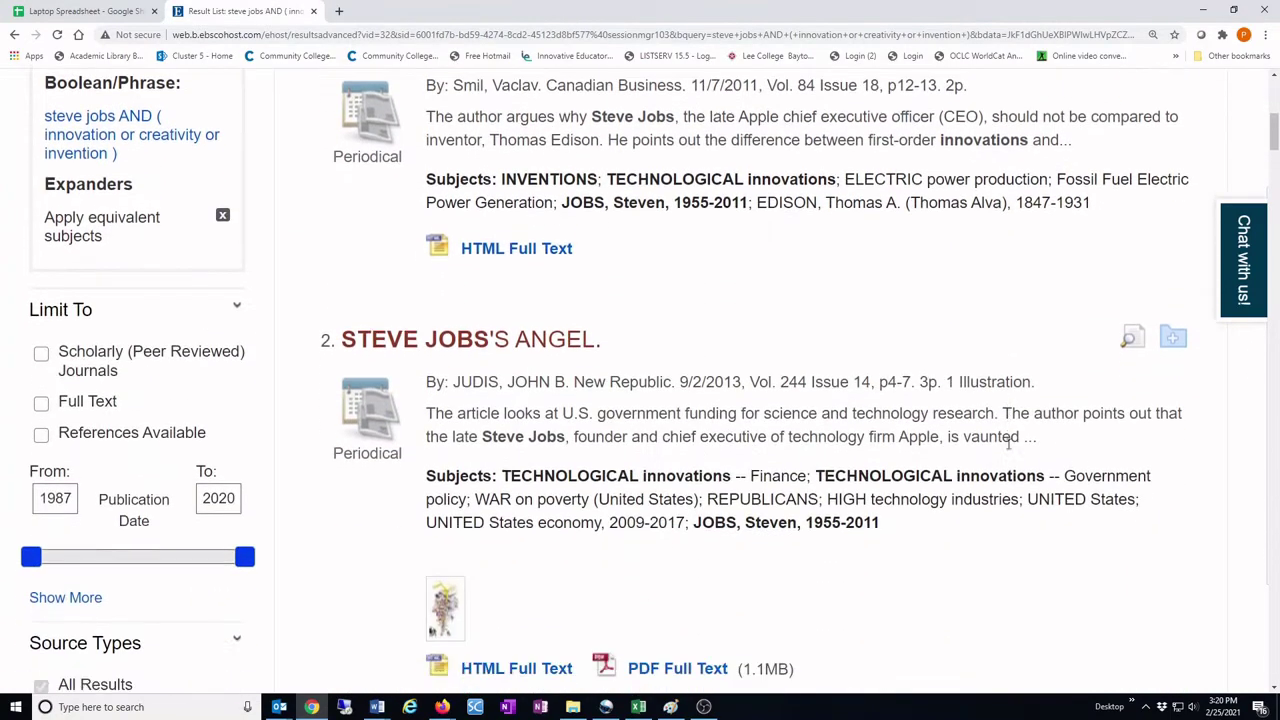
scroll(1008, 444, "down", 6)
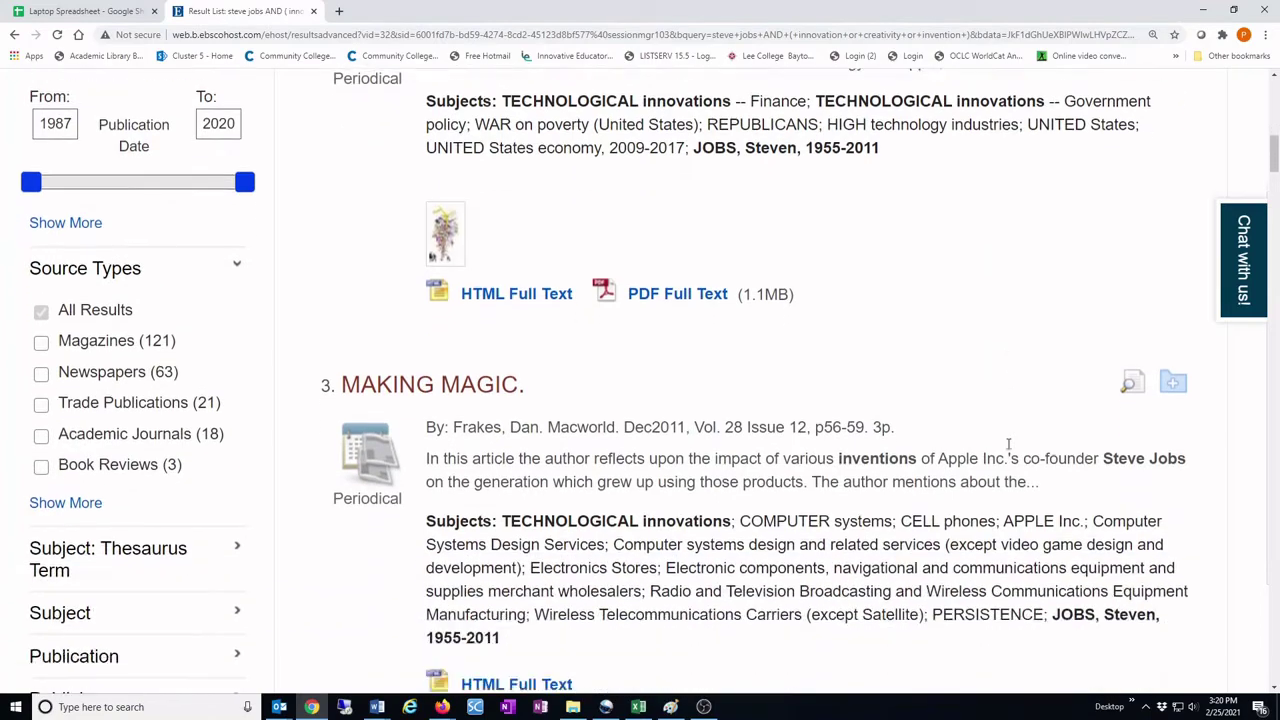
scroll(1008, 444, "down", 3)
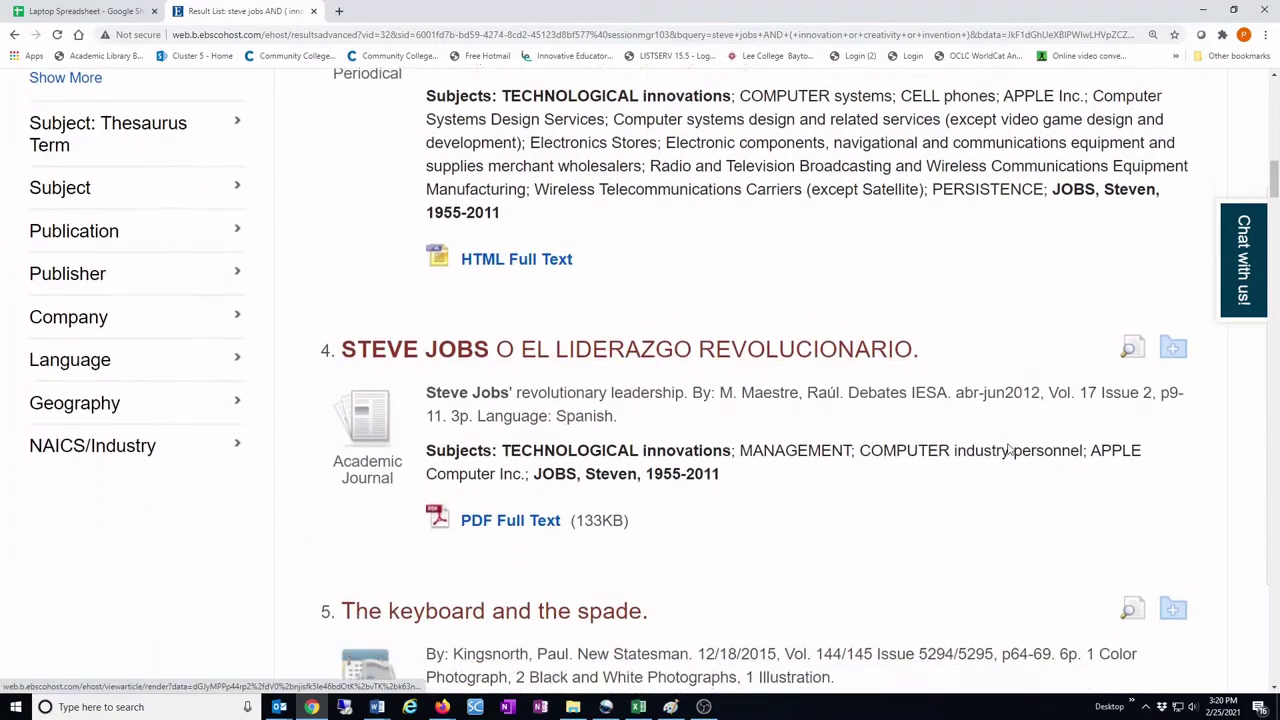
scroll(1008, 449, "down", 7)
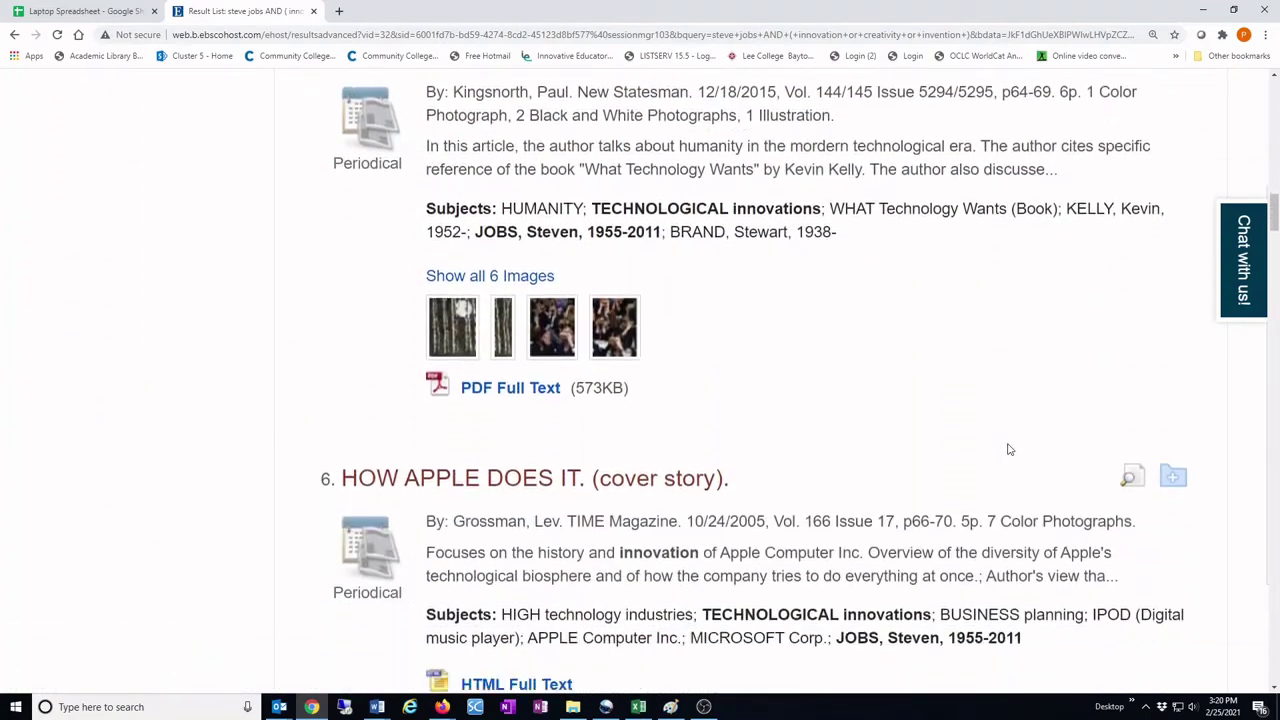
scroll(1008, 449, "down", 2)
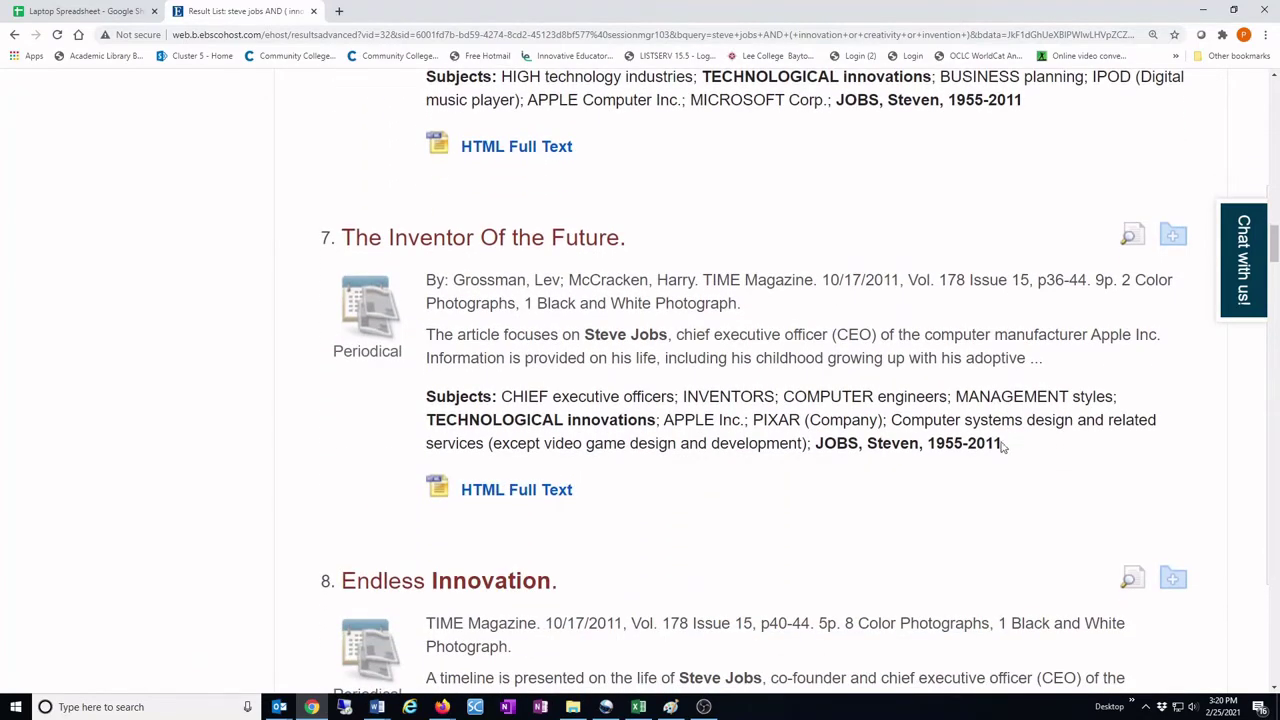
left_click(607, 241)
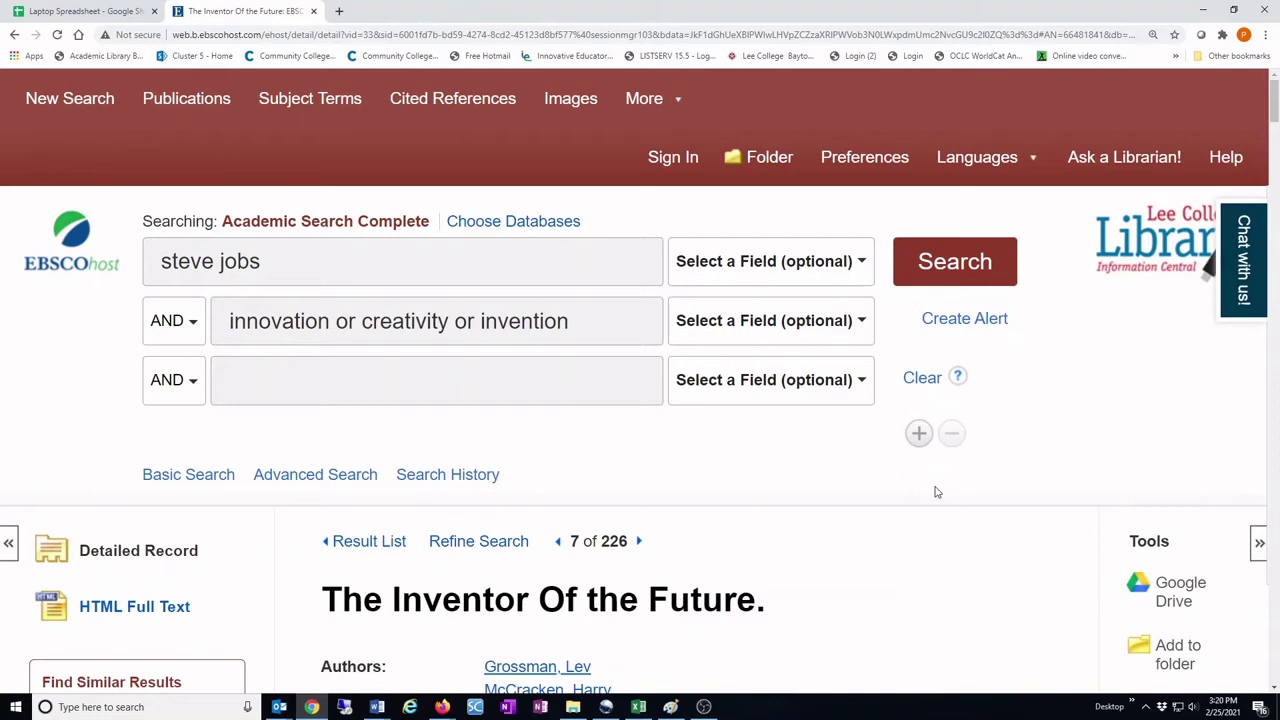
Review the article's subject terms and abstract, and add "The Inventor Of the Future" to the folder.
scroll(937, 492, "down", 3)
scroll(936, 490, "down", 5)
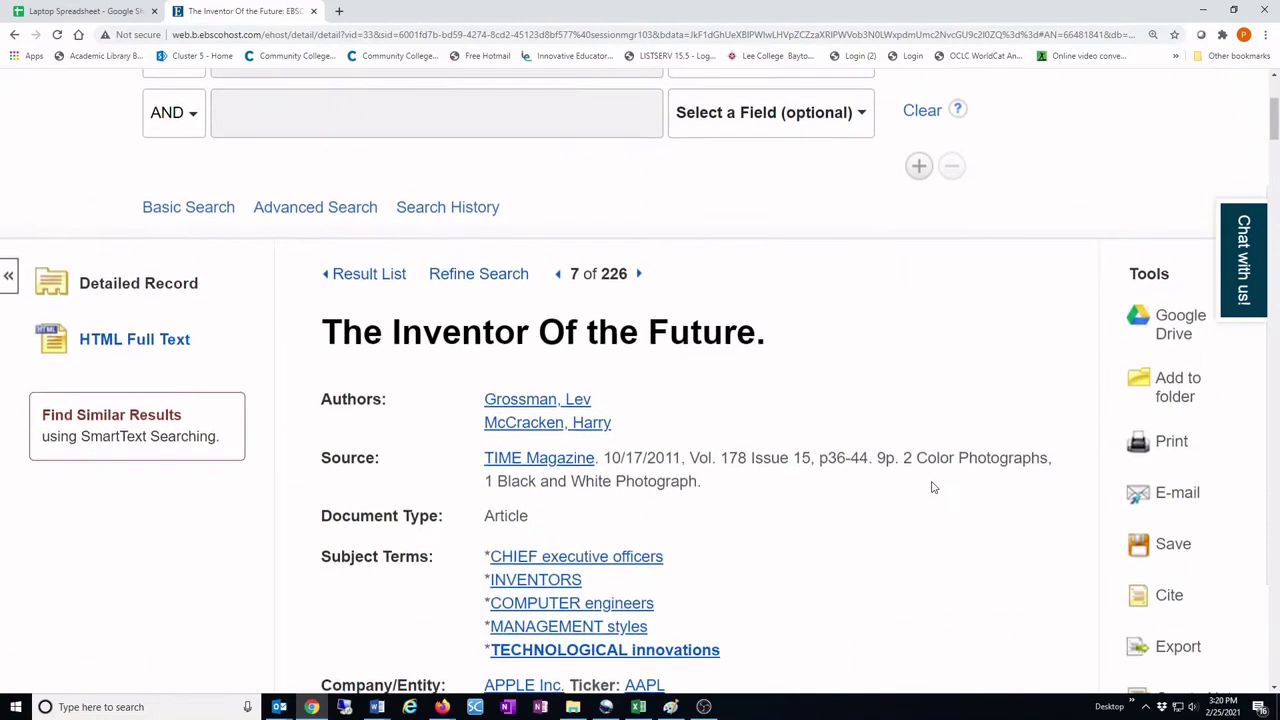
scroll(928, 482, "down", 5)
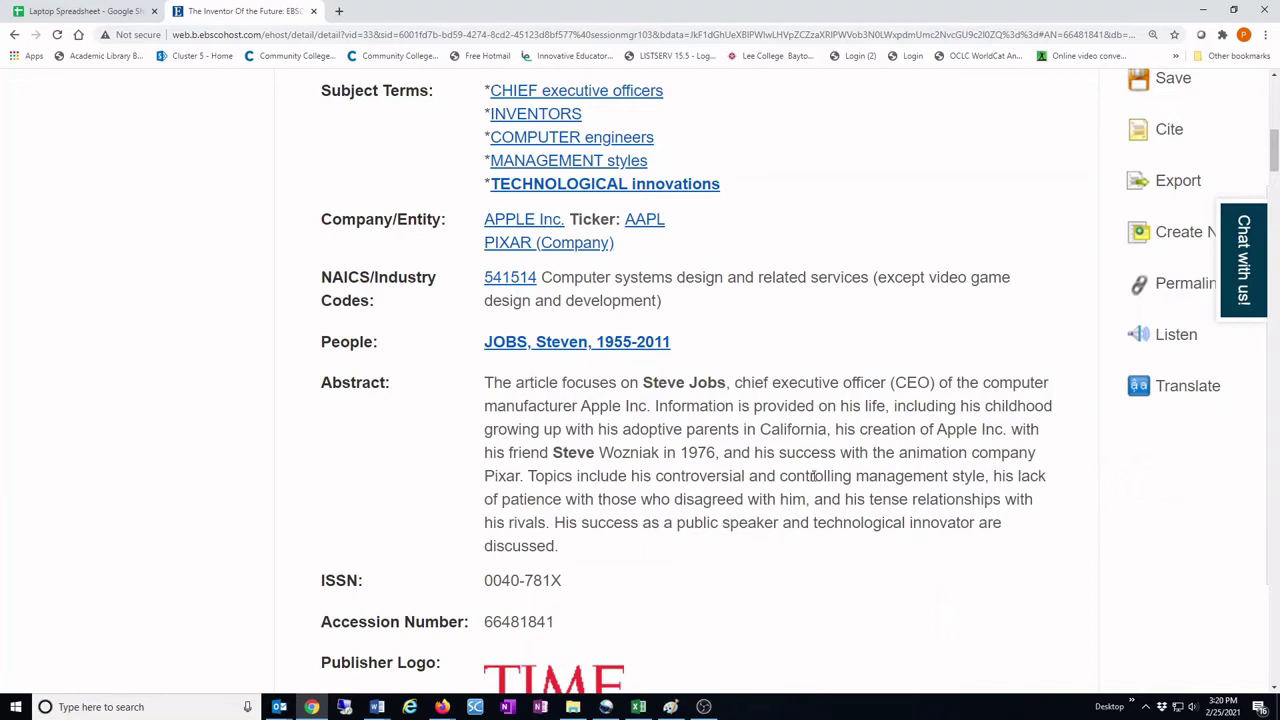
scroll(942, 427, "up", 3)
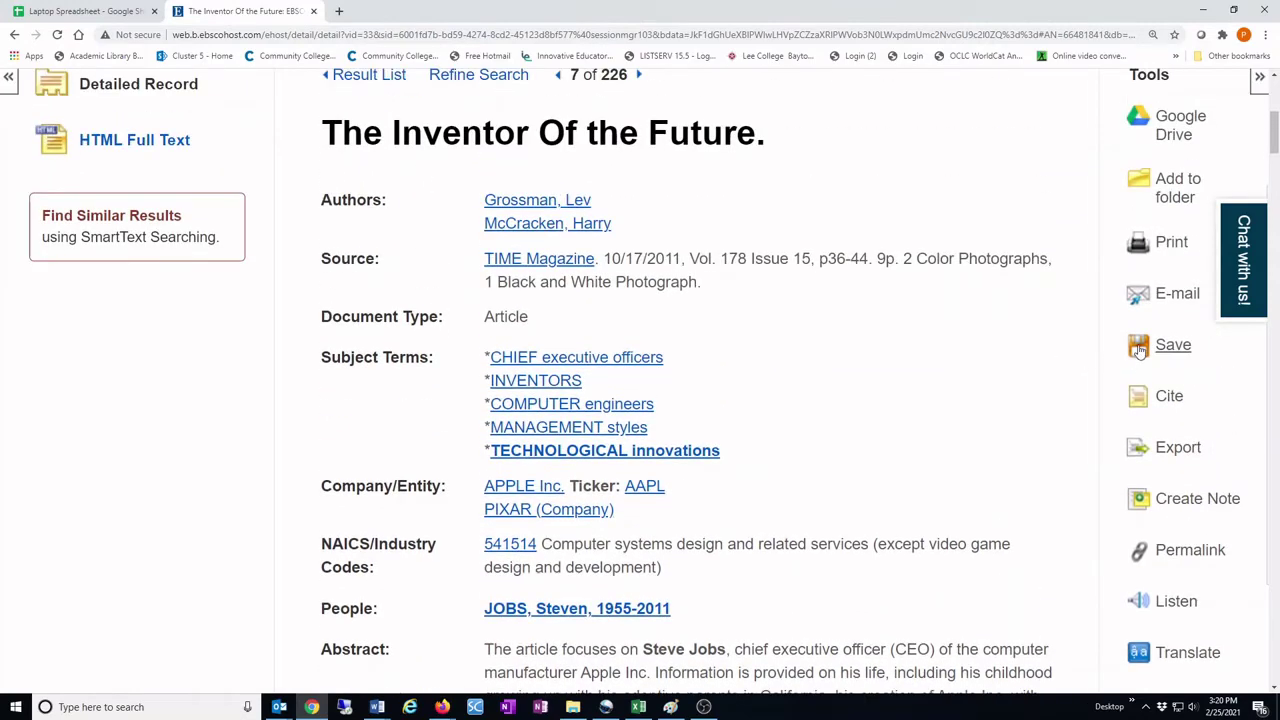
left_click(1175, 190)
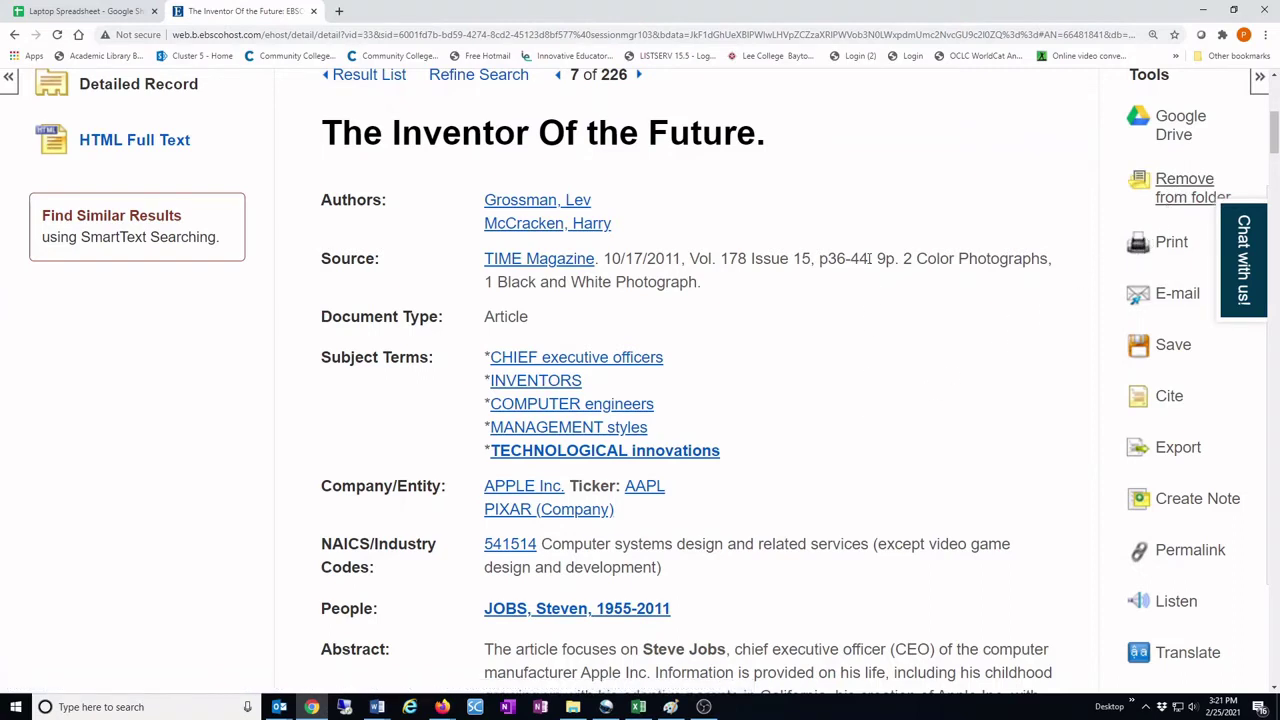
Return to the search results and add the TIME Magazine article "Endless Innovation" to the folder.
scroll(870, 258, "up", 2)
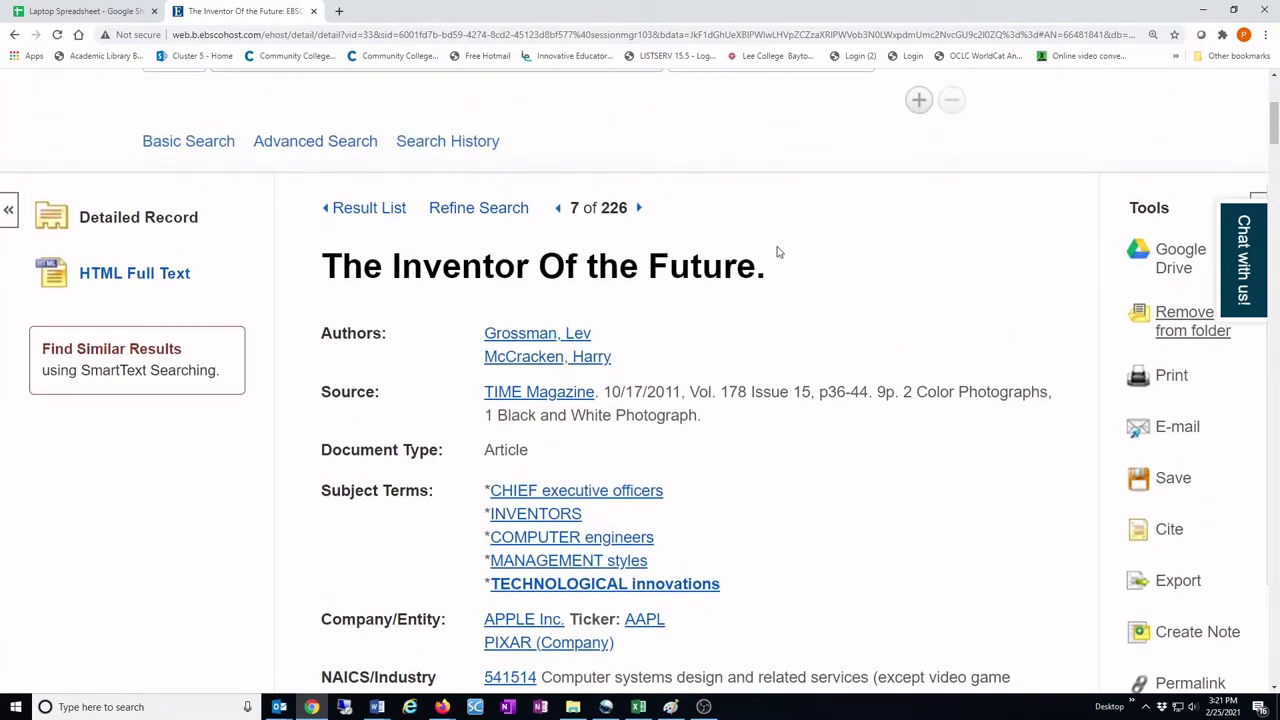
left_click(18, 36)
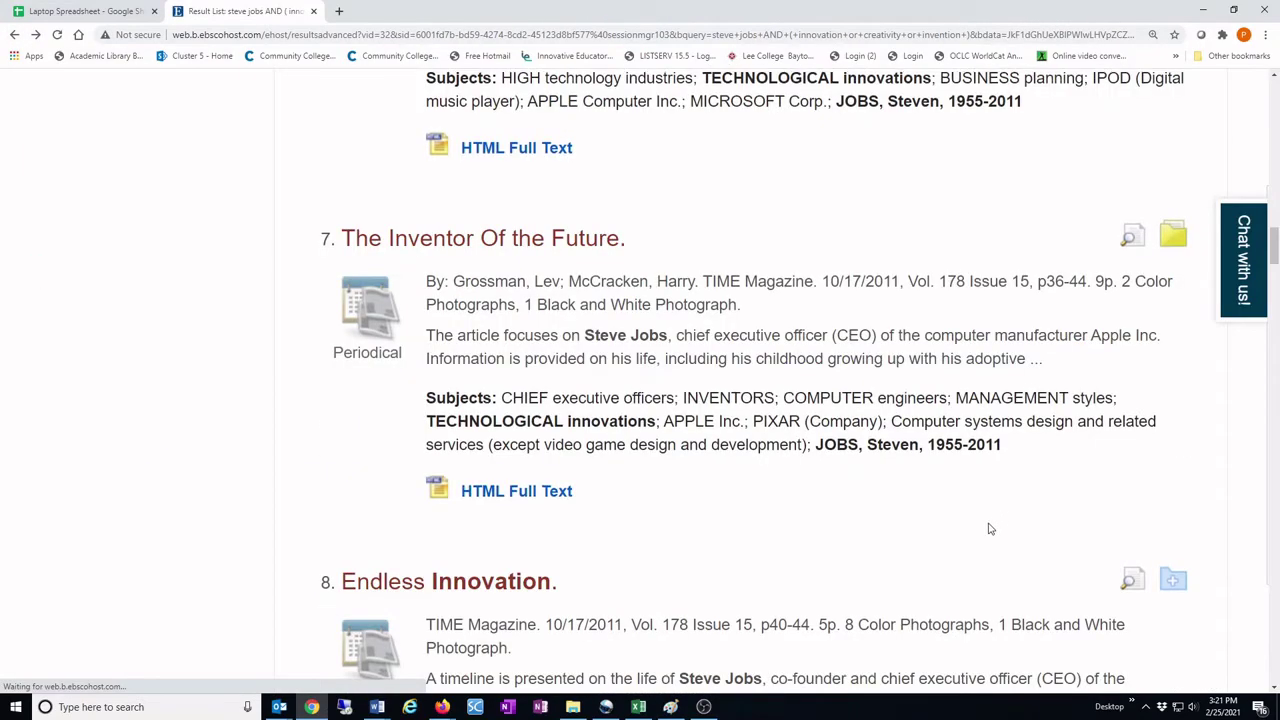
scroll(990, 525, "down", 2)
scroll(987, 528, "down", 2)
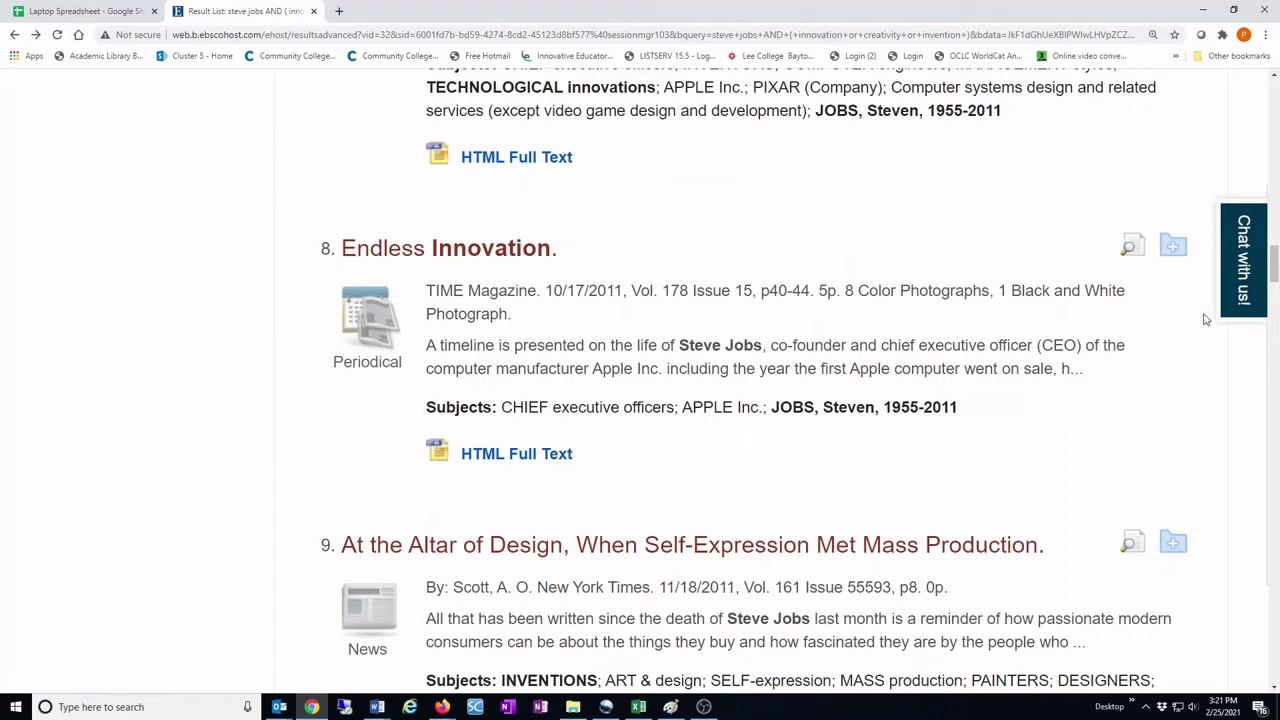
left_click(1174, 248)
Open the detailed record of the Atlantic article "Steve Jobs" from the results and review its abstract.
scroll(1159, 442, "down", 5)
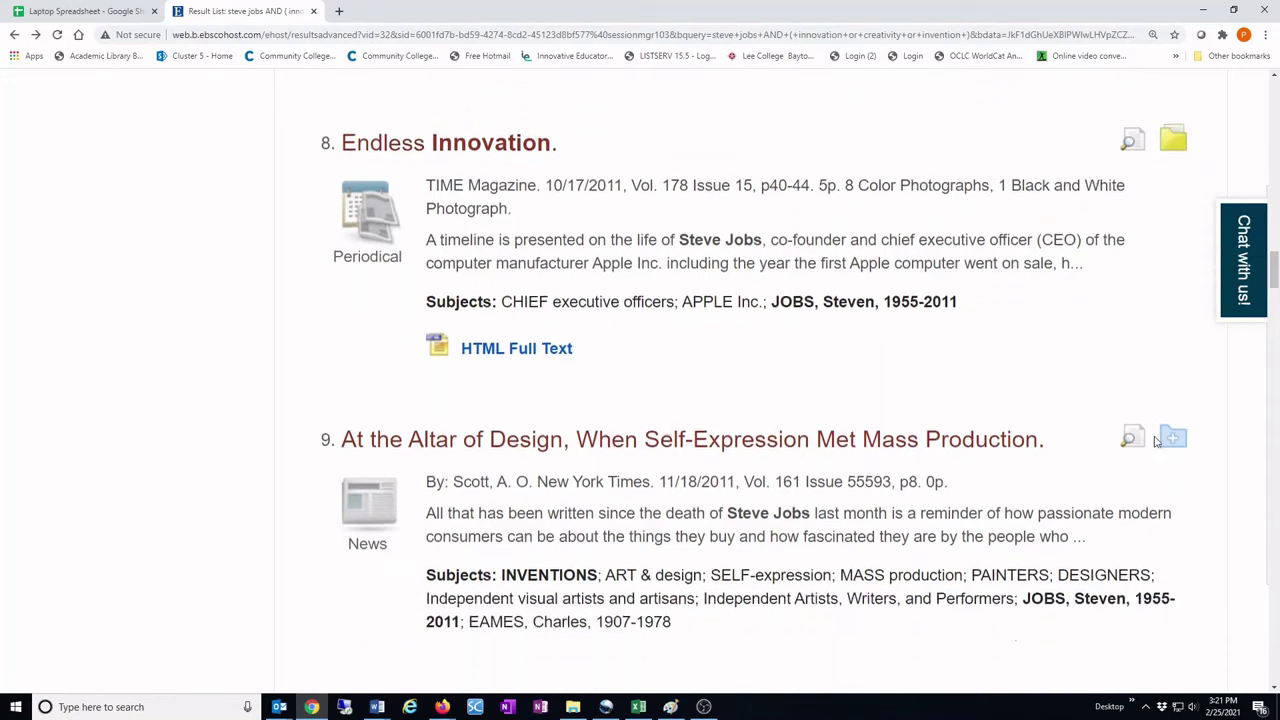
scroll(1156, 441, "down", 3)
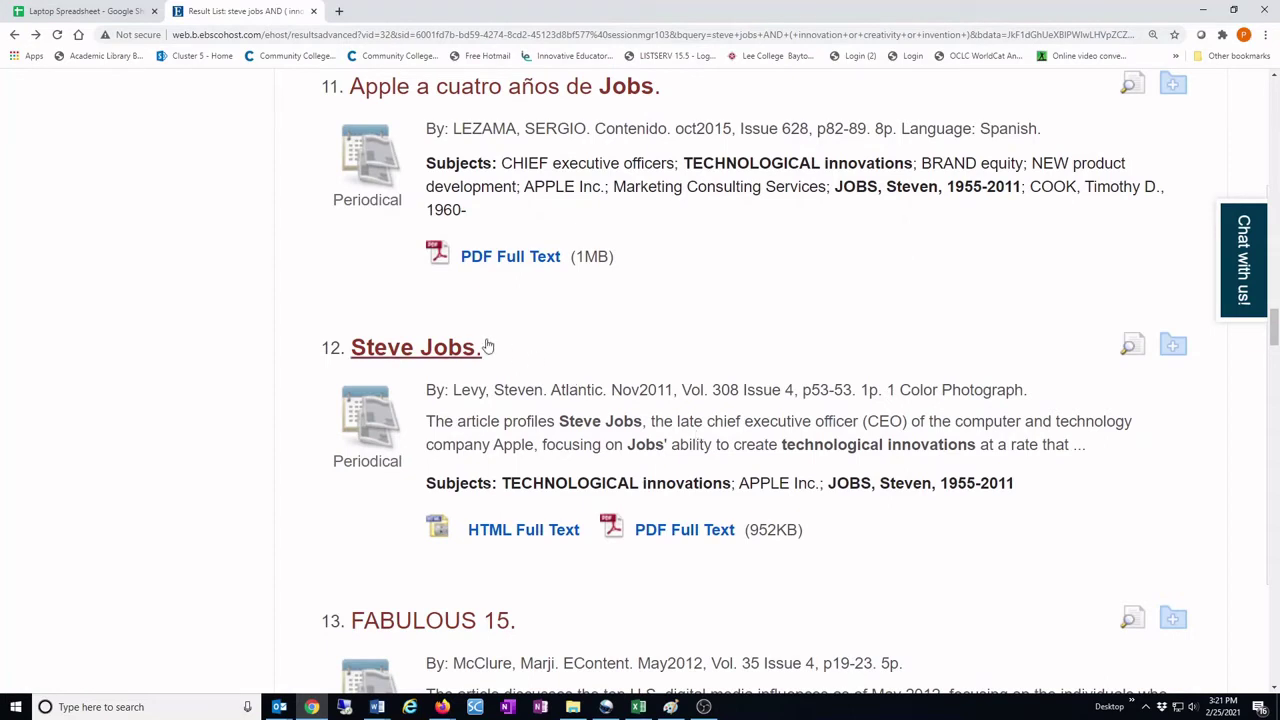
left_click(441, 348)
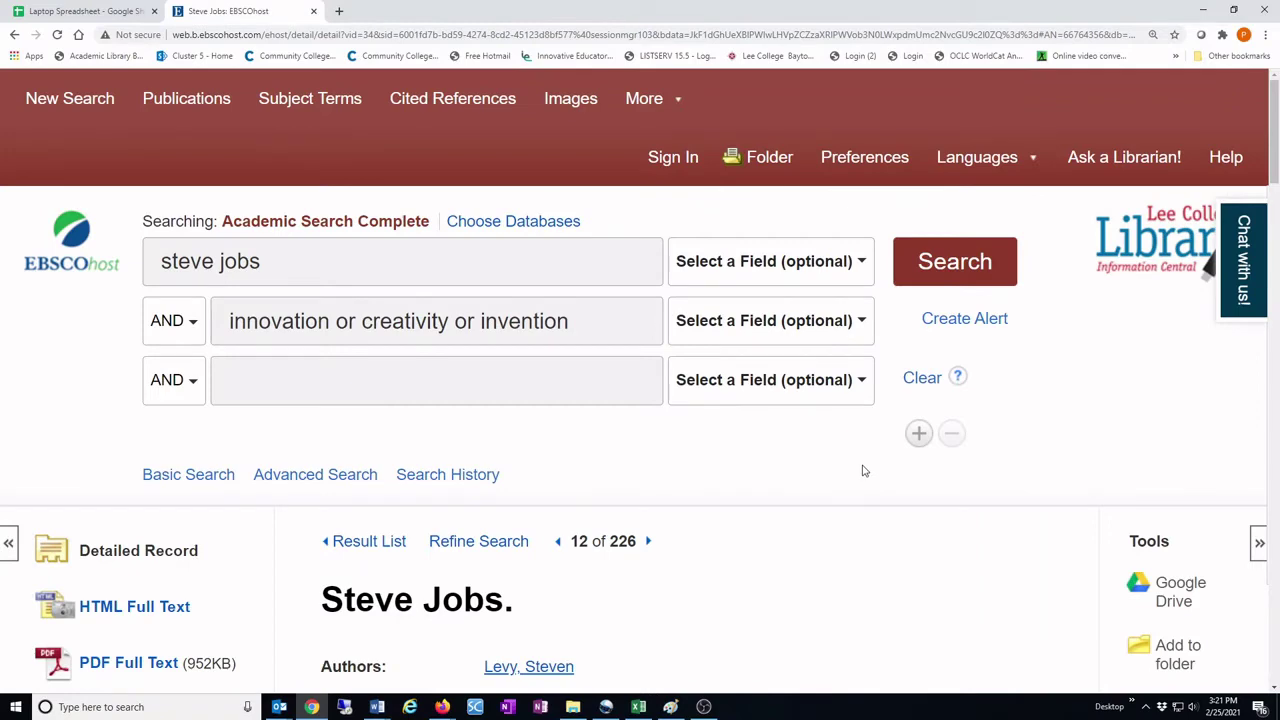
scroll(864, 470, "down", 2)
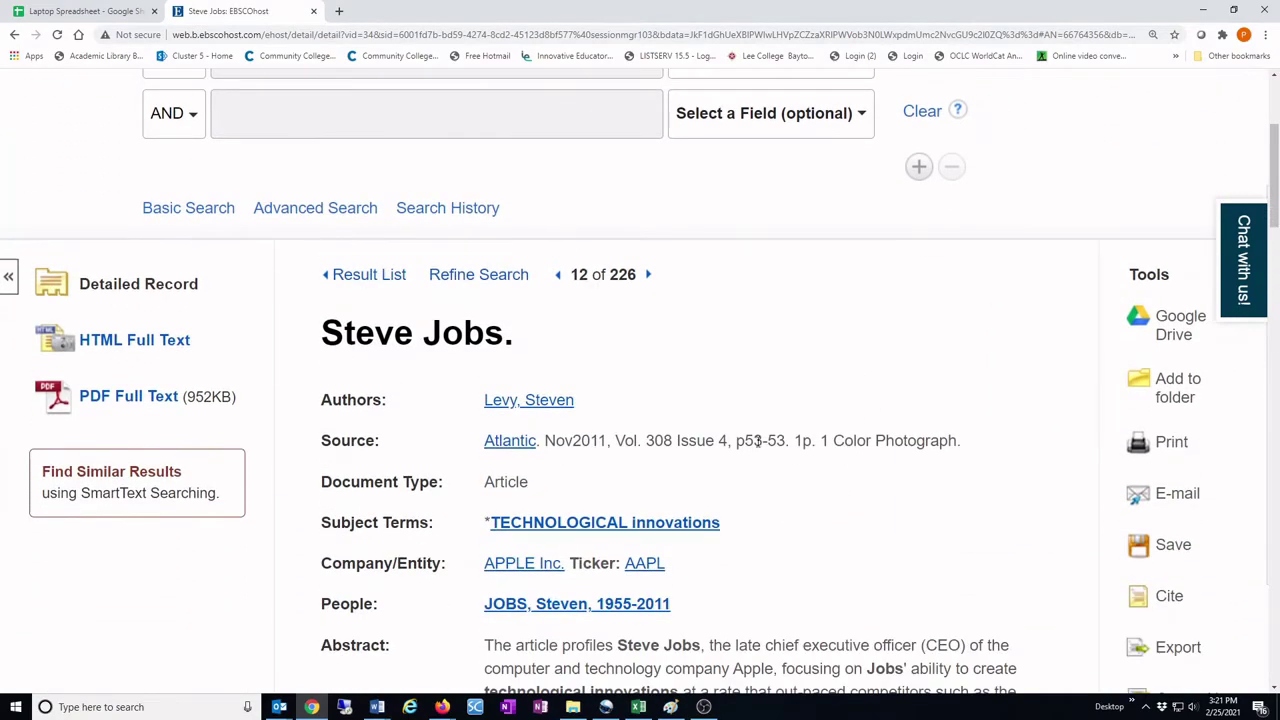
scroll(735, 470, "down", 2)
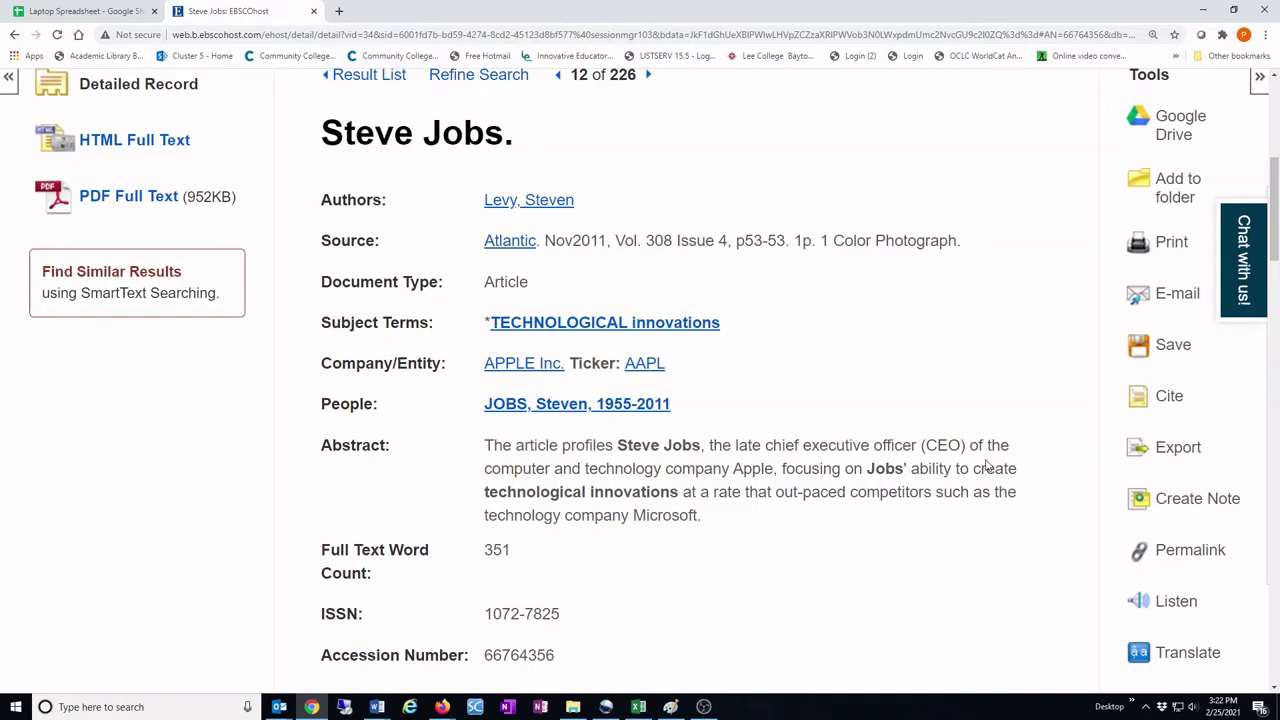
scroll(987, 465, "up", 1)
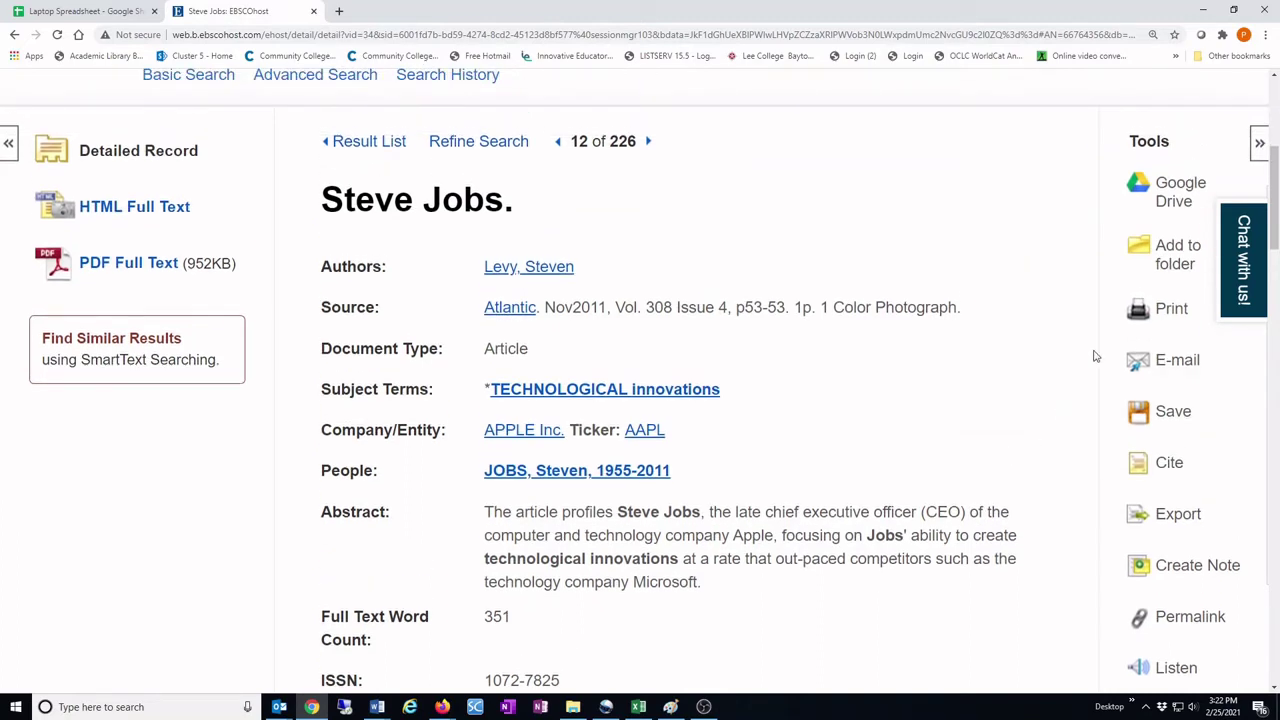
Add the Atlantic article "Steve Jobs" to the folder and return to the search results.
left_click(1178, 260)
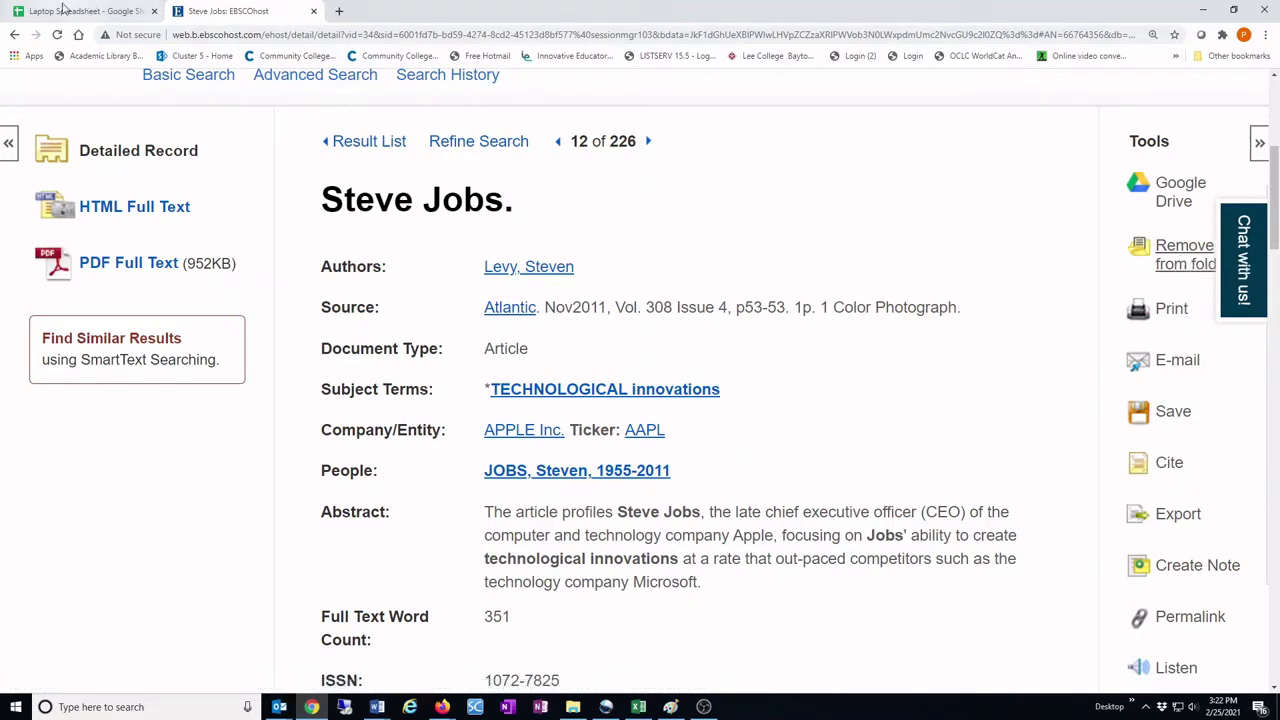
left_click(16, 35)
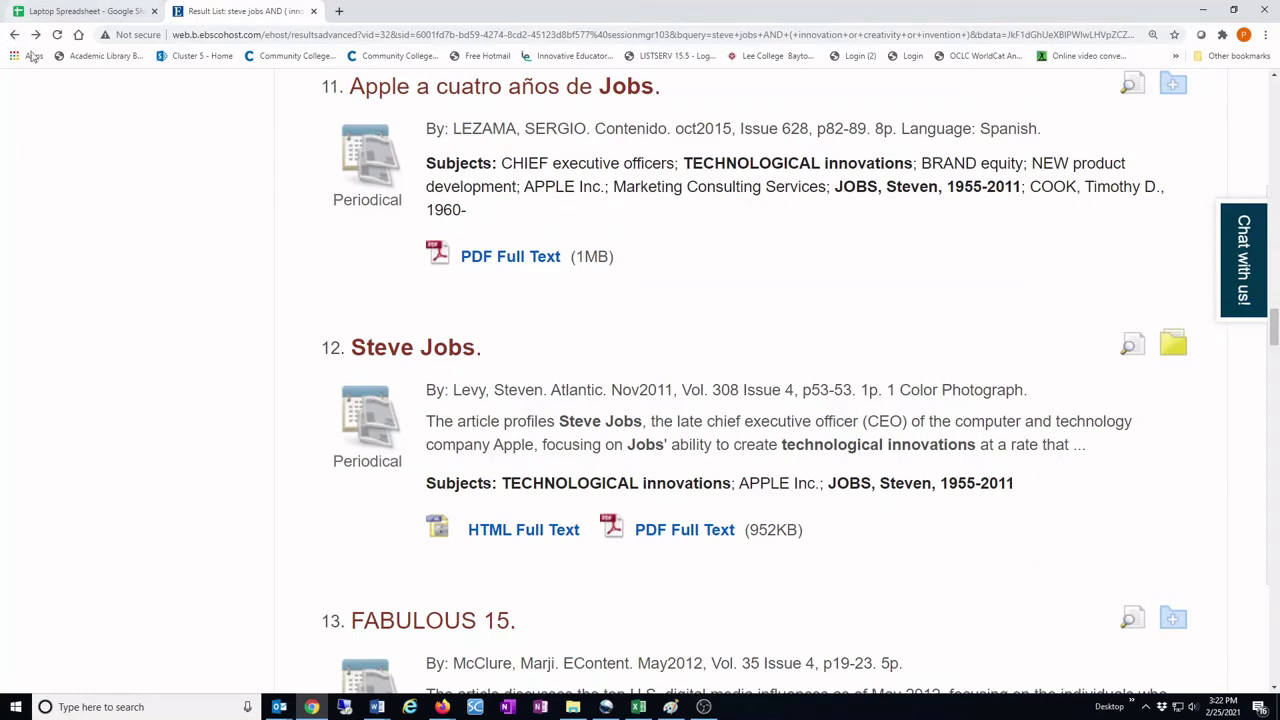
Browse further through the results and open the detailed record of "The Second-Order Effects of Steve Jobs".
scroll(53, 74, "down", 3)
scroll(53, 74, "down", 5)
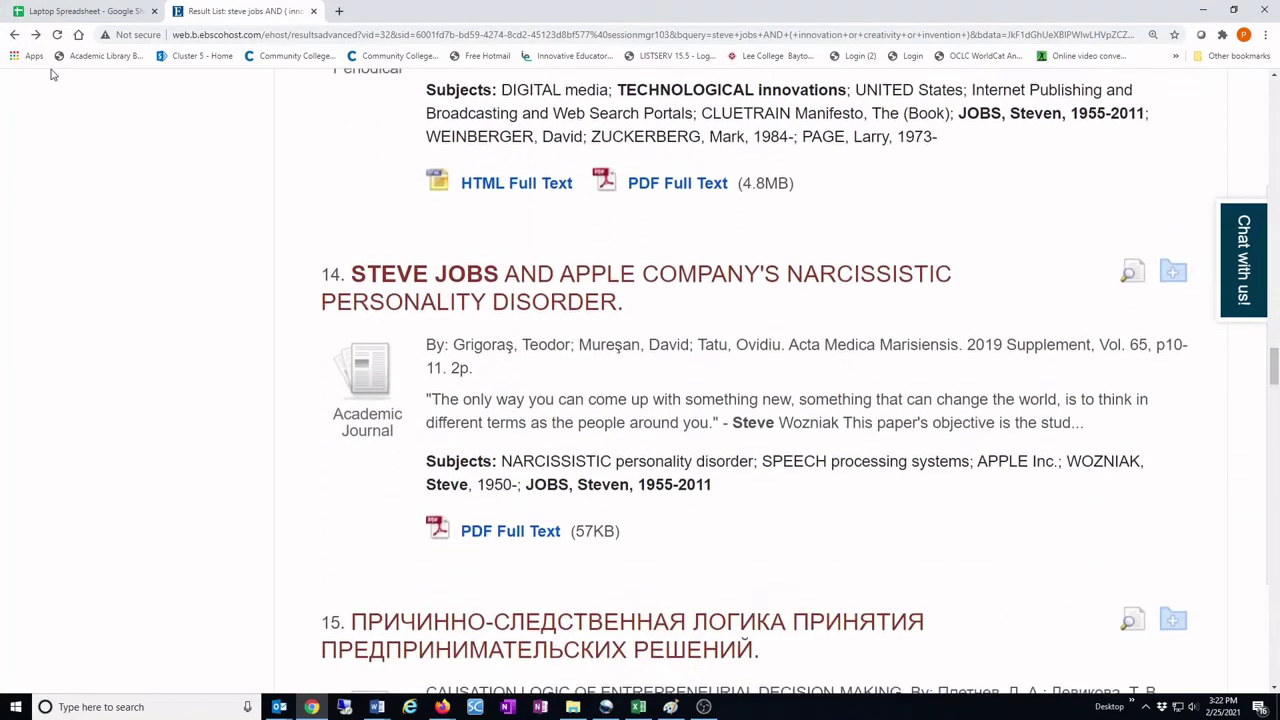
scroll(53, 74, "down", 5)
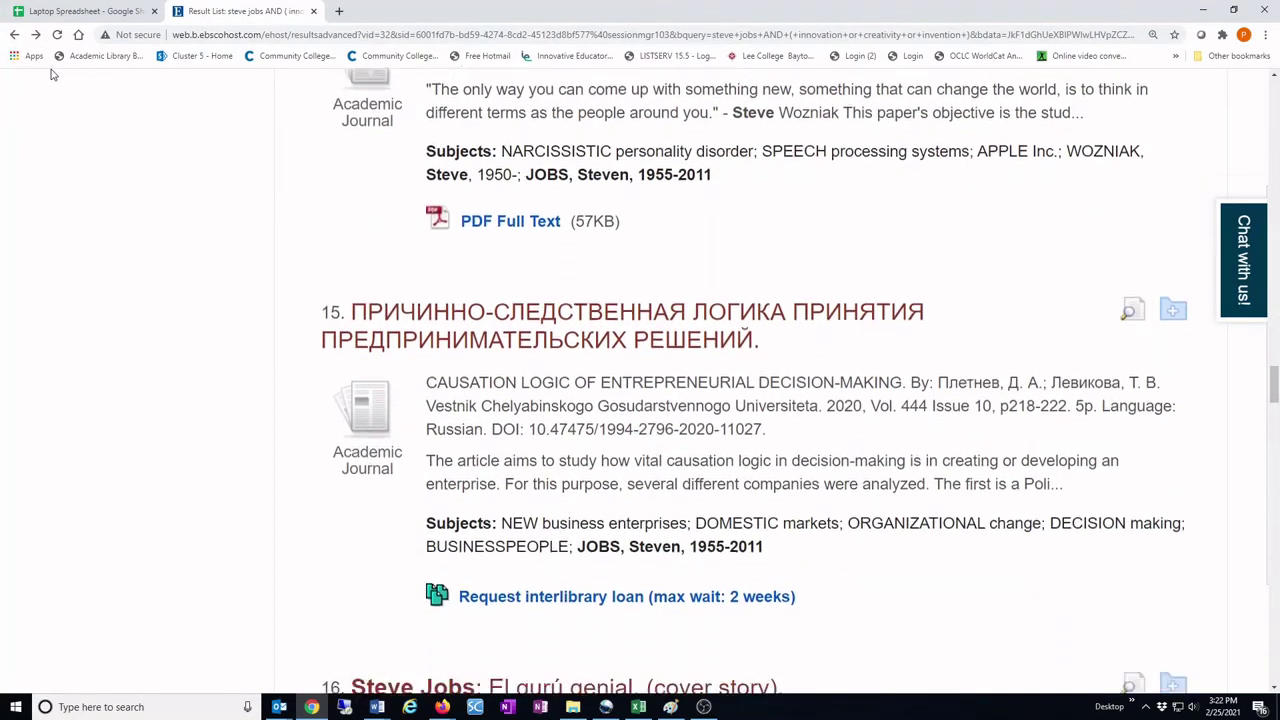
scroll(53, 74, "down", 5)
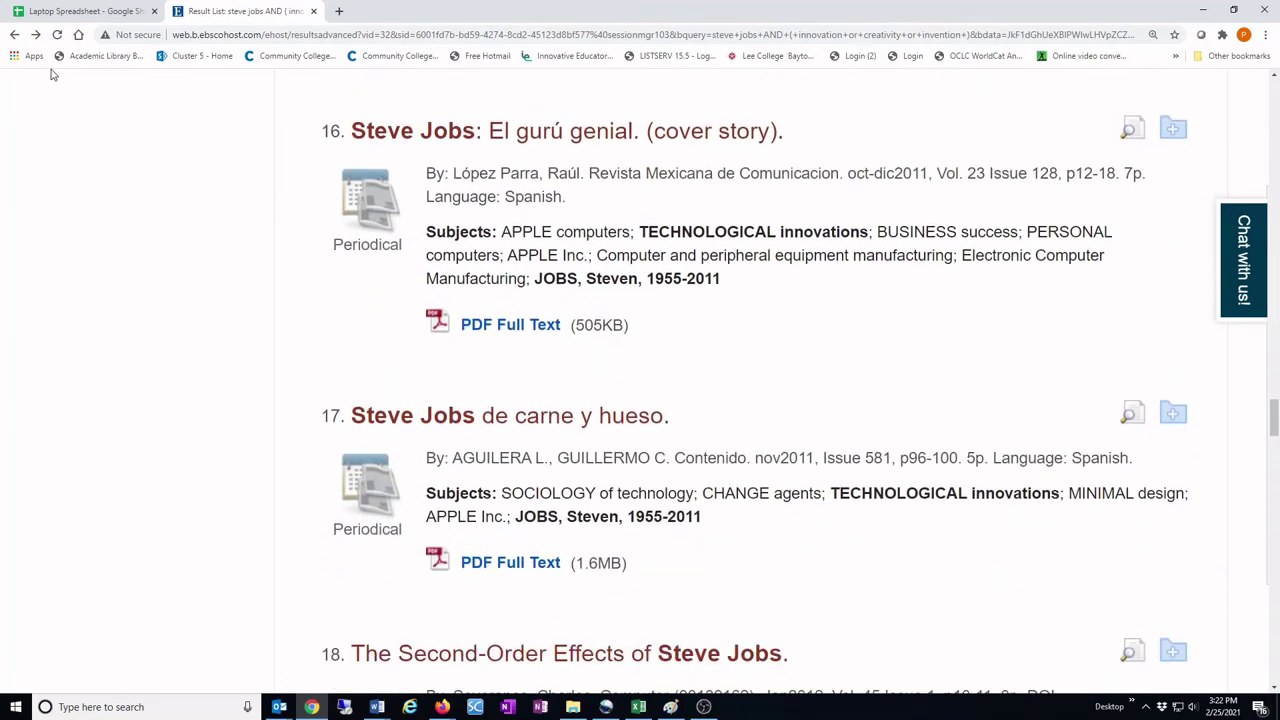
scroll(53, 74, "down", 2)
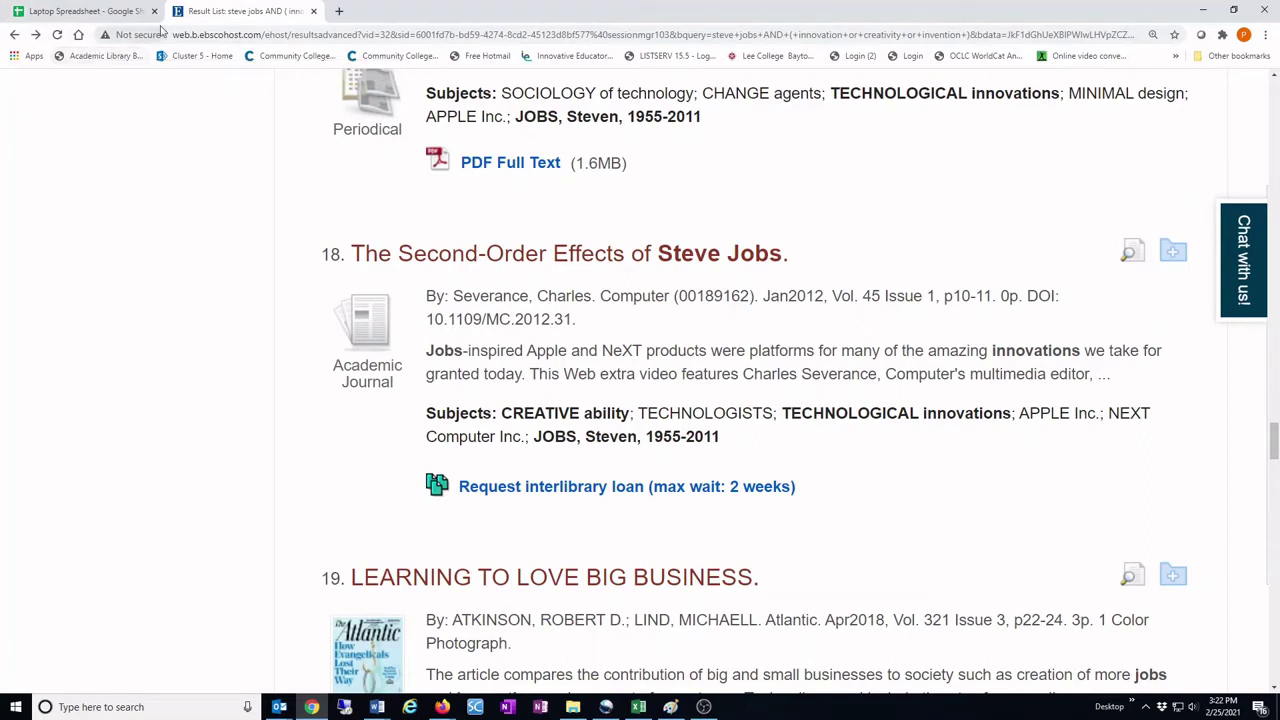
left_click(531, 256)
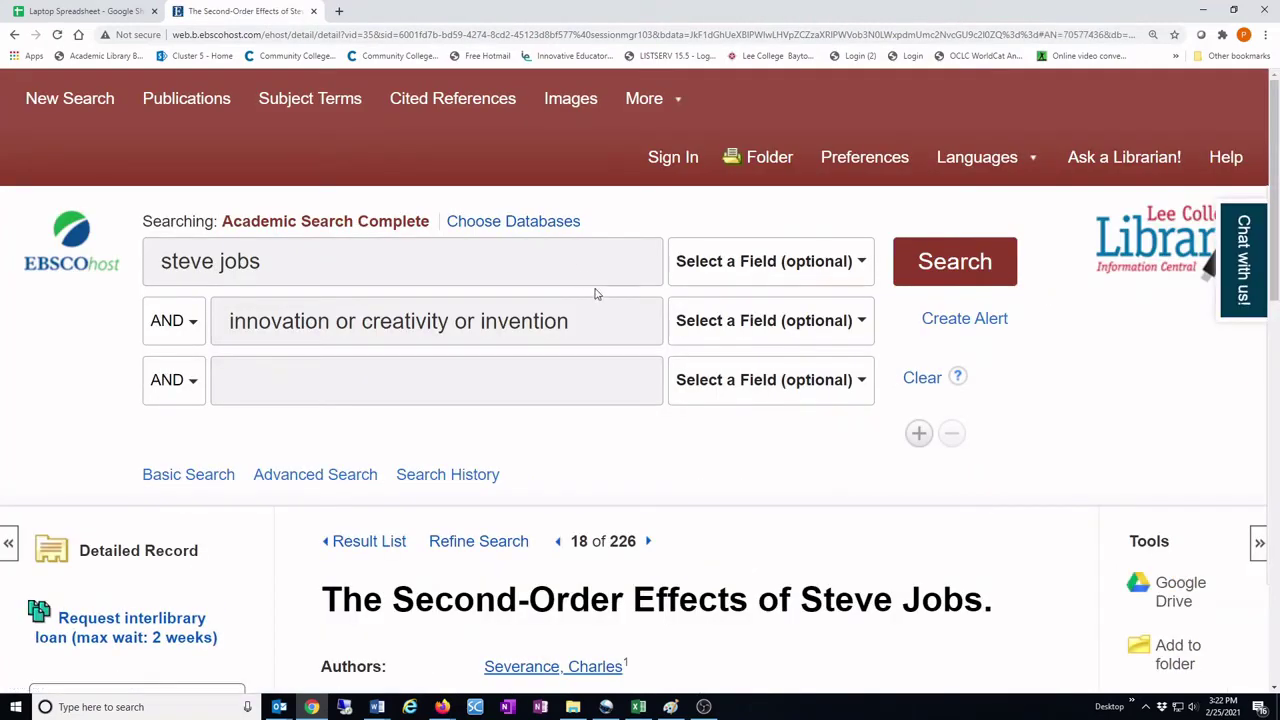
Review the article's subject terms and abstract, and add "The Second-Order Effects of Steve Jobs" to the folder.
scroll(600, 300, "down", 2)
scroll(603, 311, "down", 2)
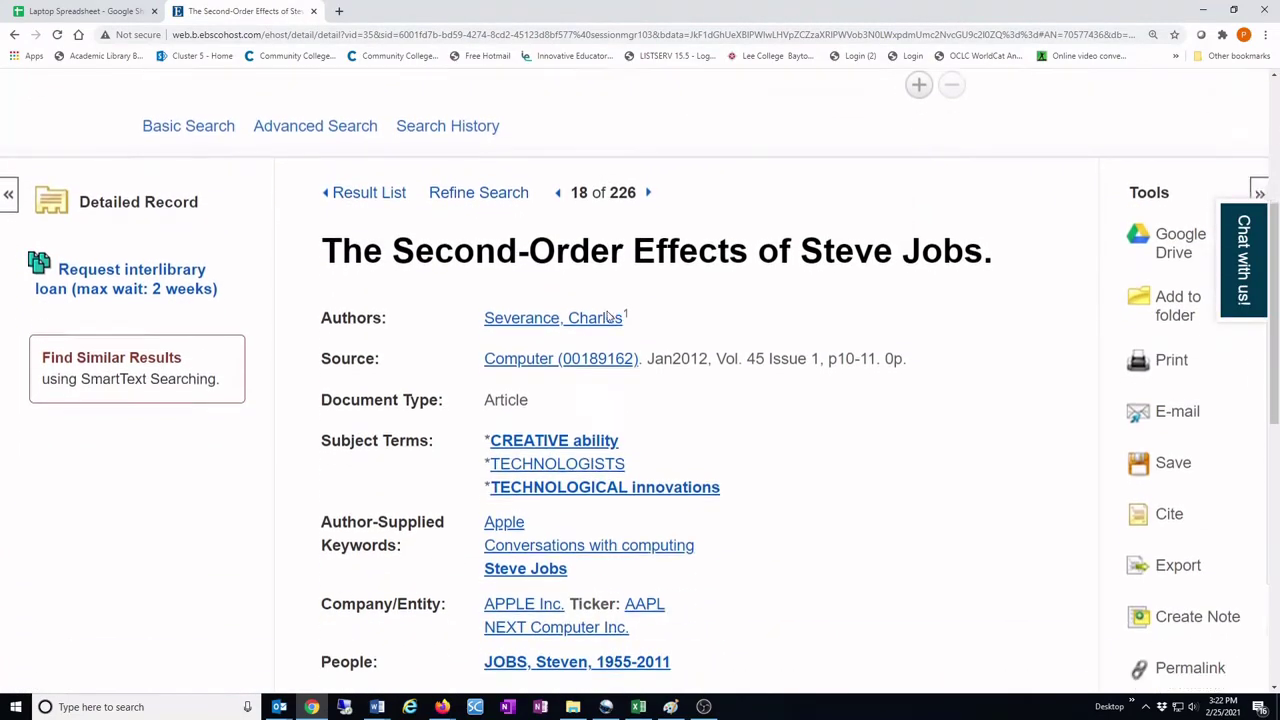
scroll(615, 330, "down", 2)
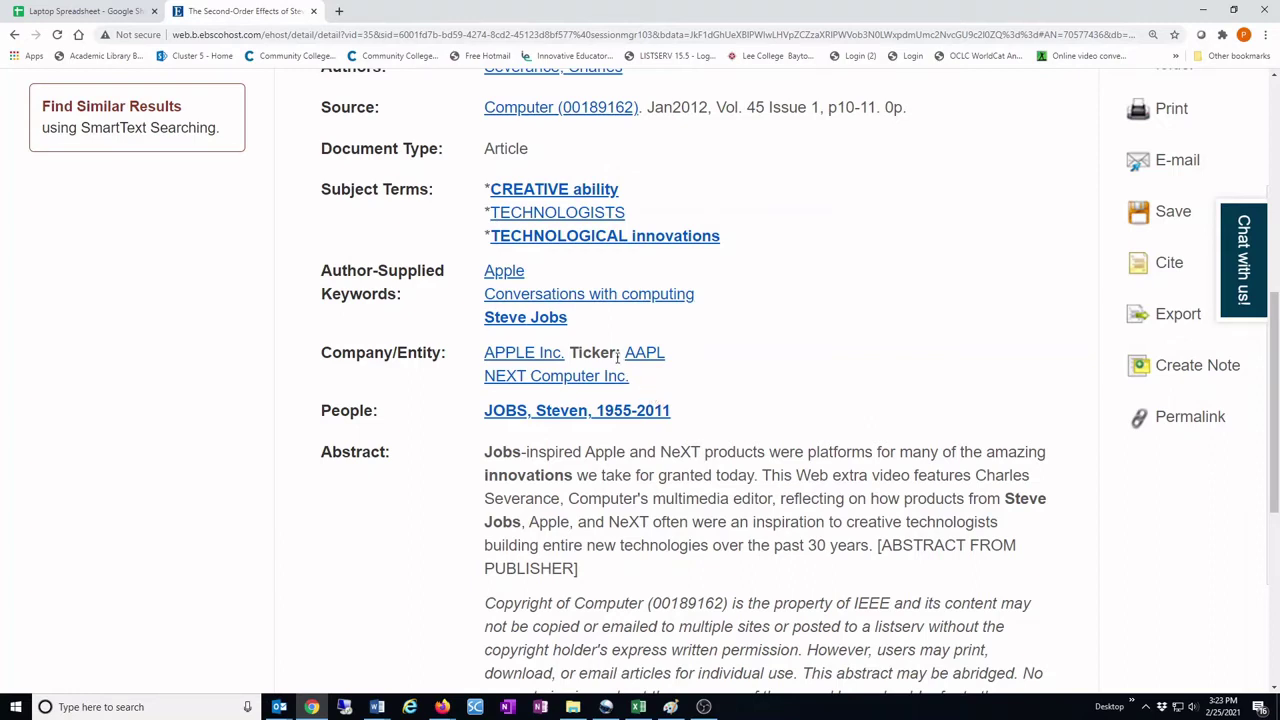
scroll(617, 356, "up", 2)
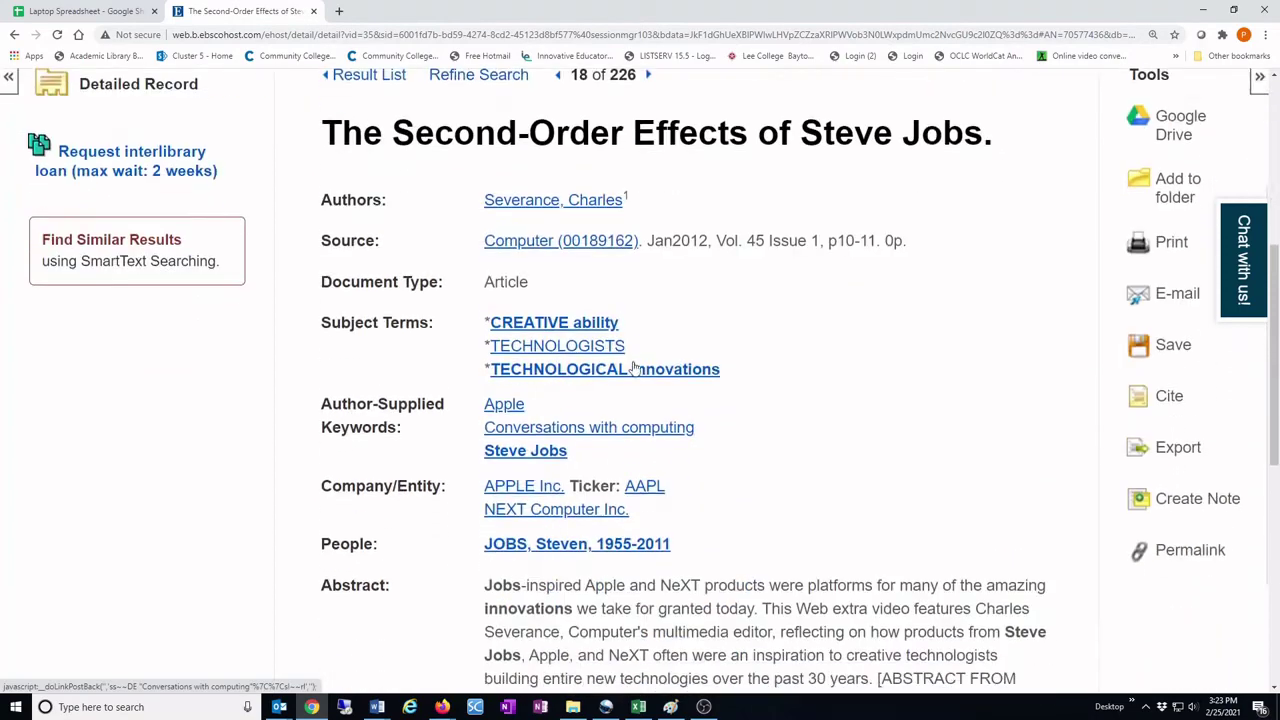
scroll(826, 471, "down", 1)
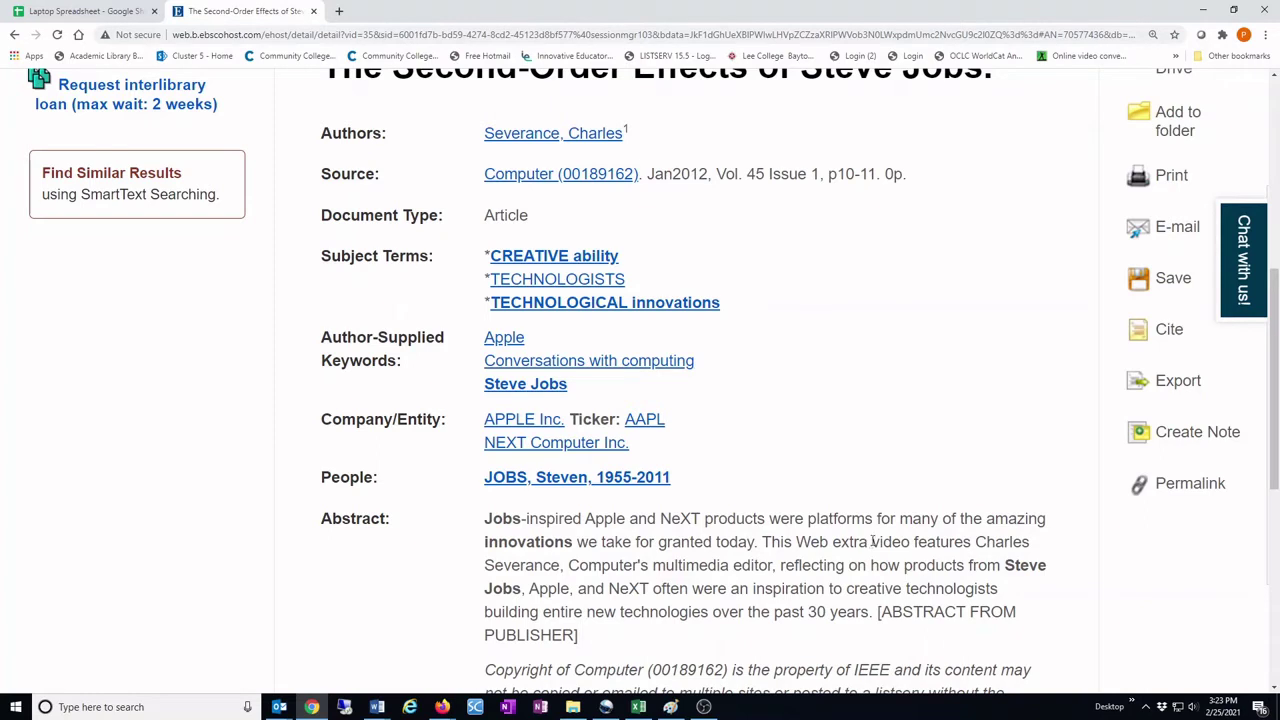
scroll(1080, 271, "up", 1)
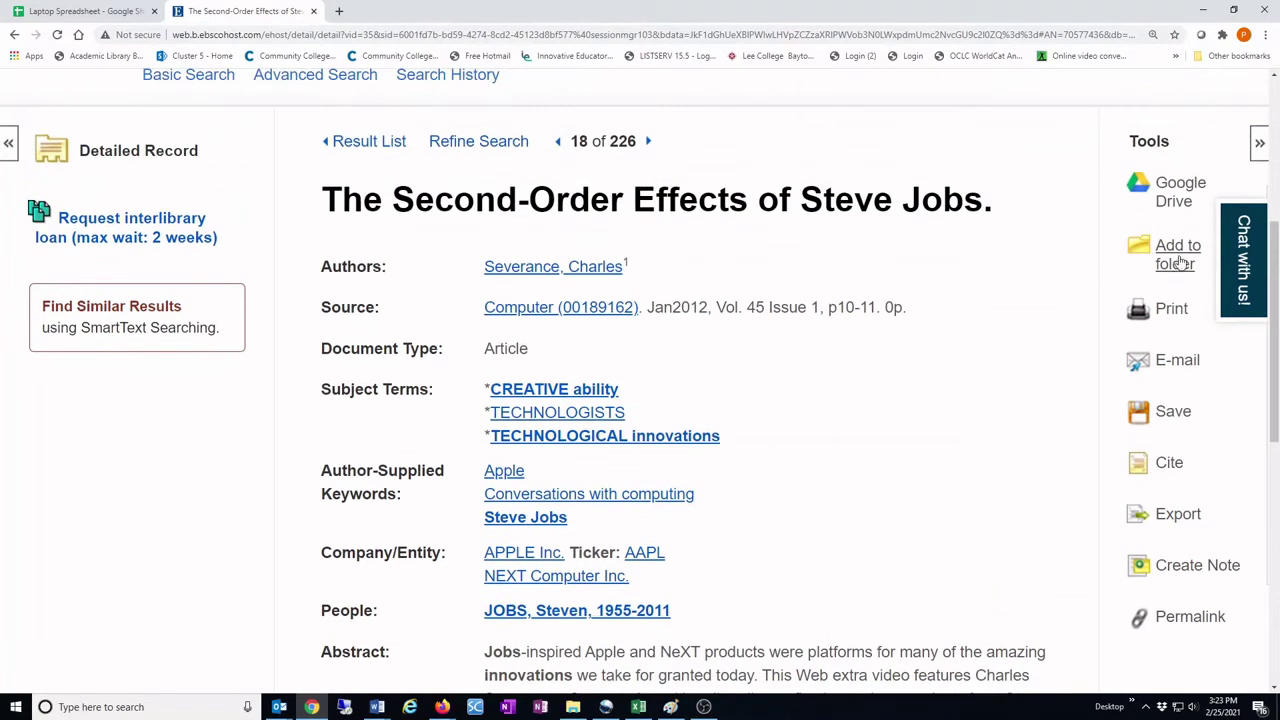
left_click(1178, 258)
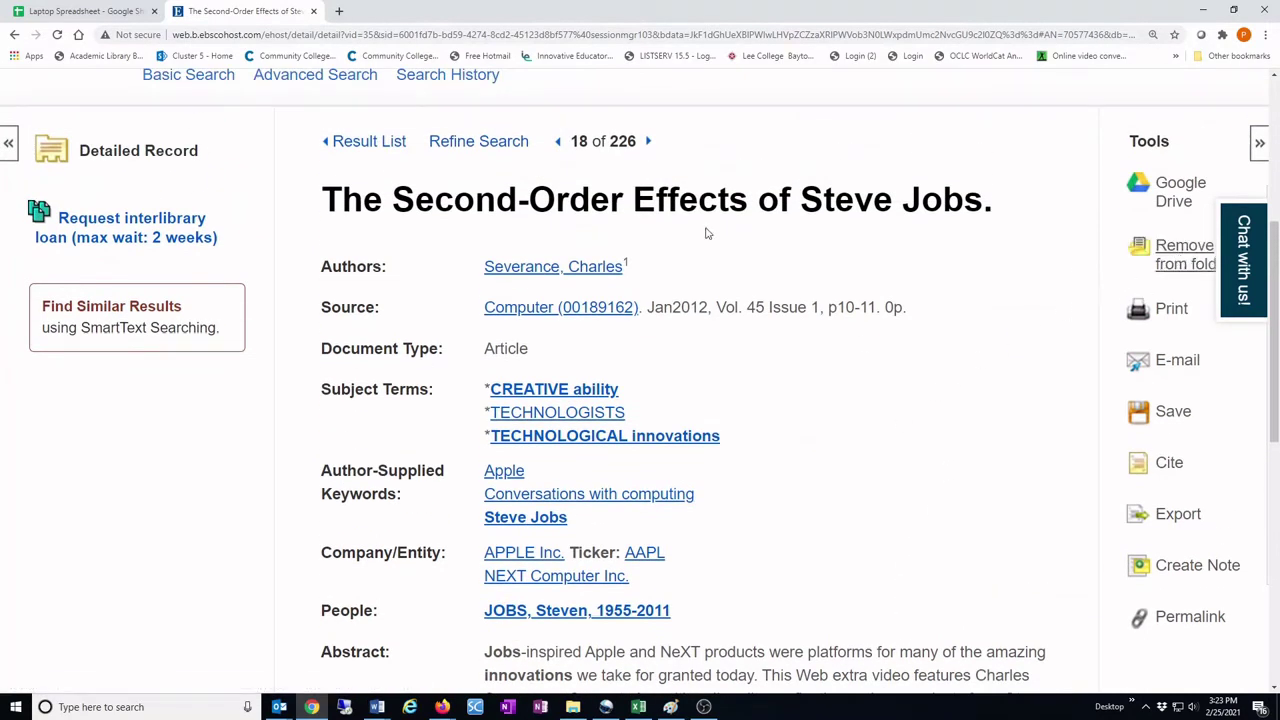
Return to the search results and open the detailed record of the TIME Magazine cover story "Reinventing the Inventor".
left_click(15, 35)
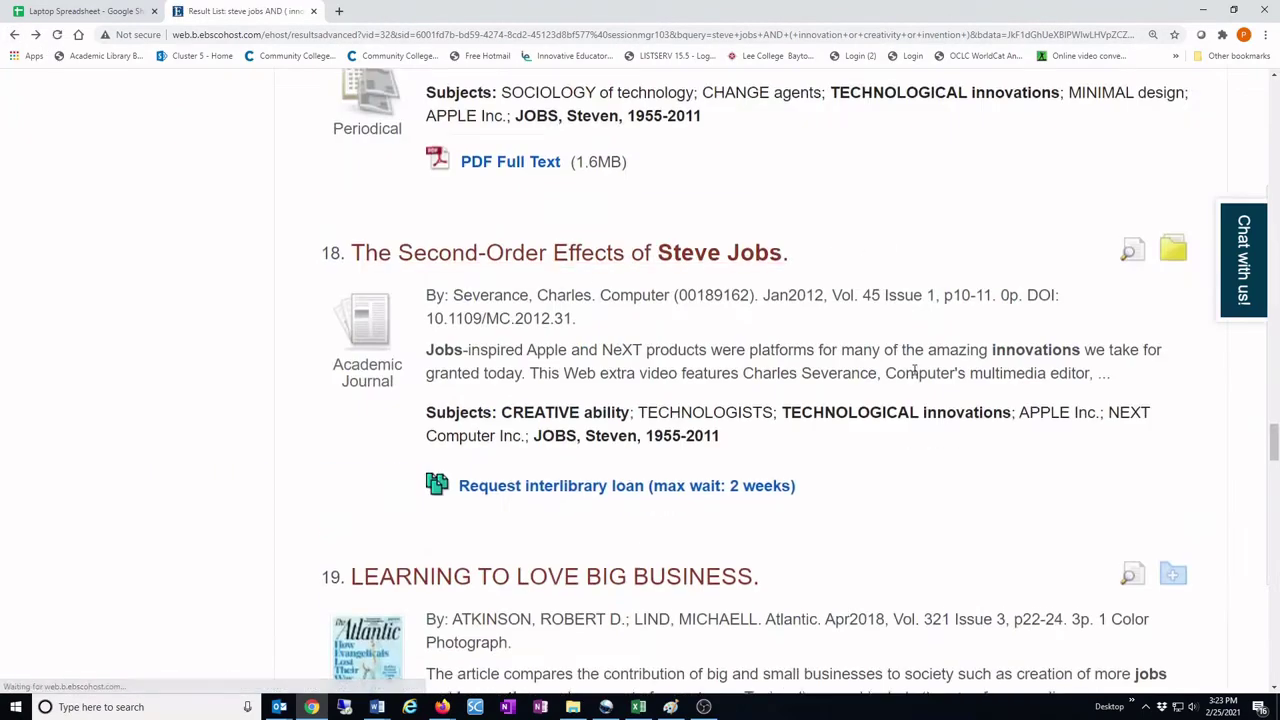
scroll(923, 377, "down", 2)
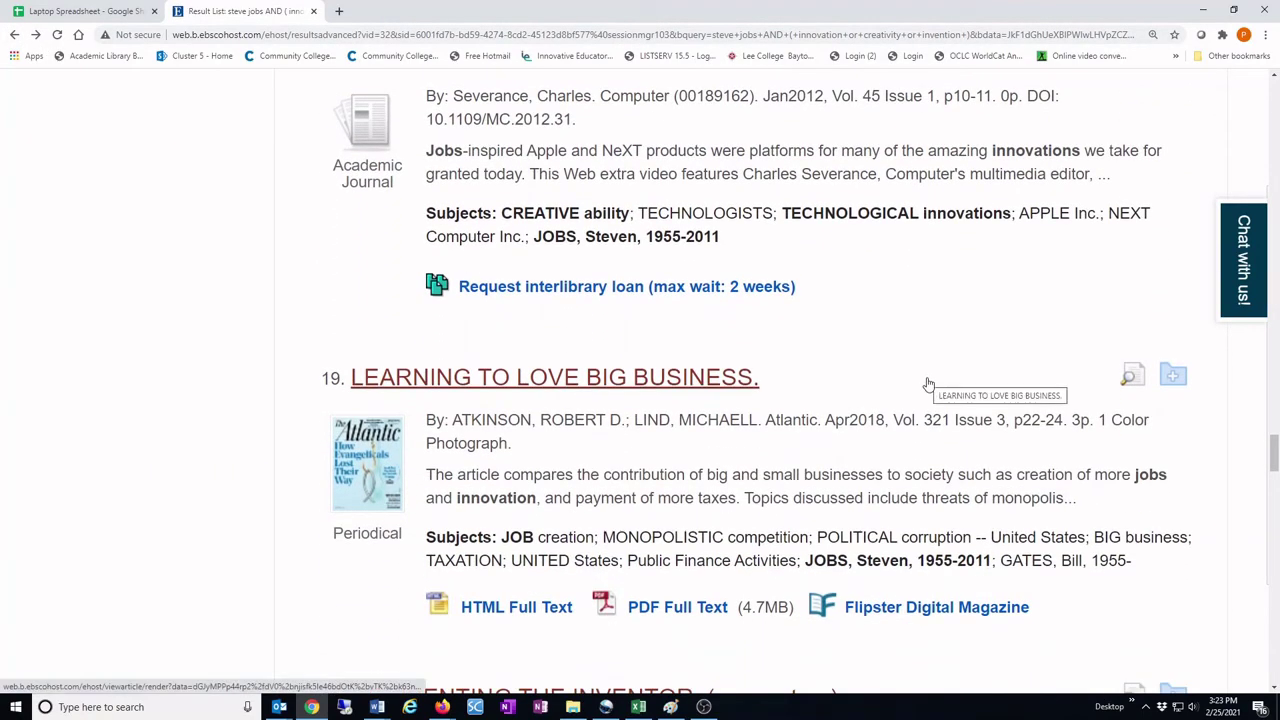
scroll(928, 385, "down", 3)
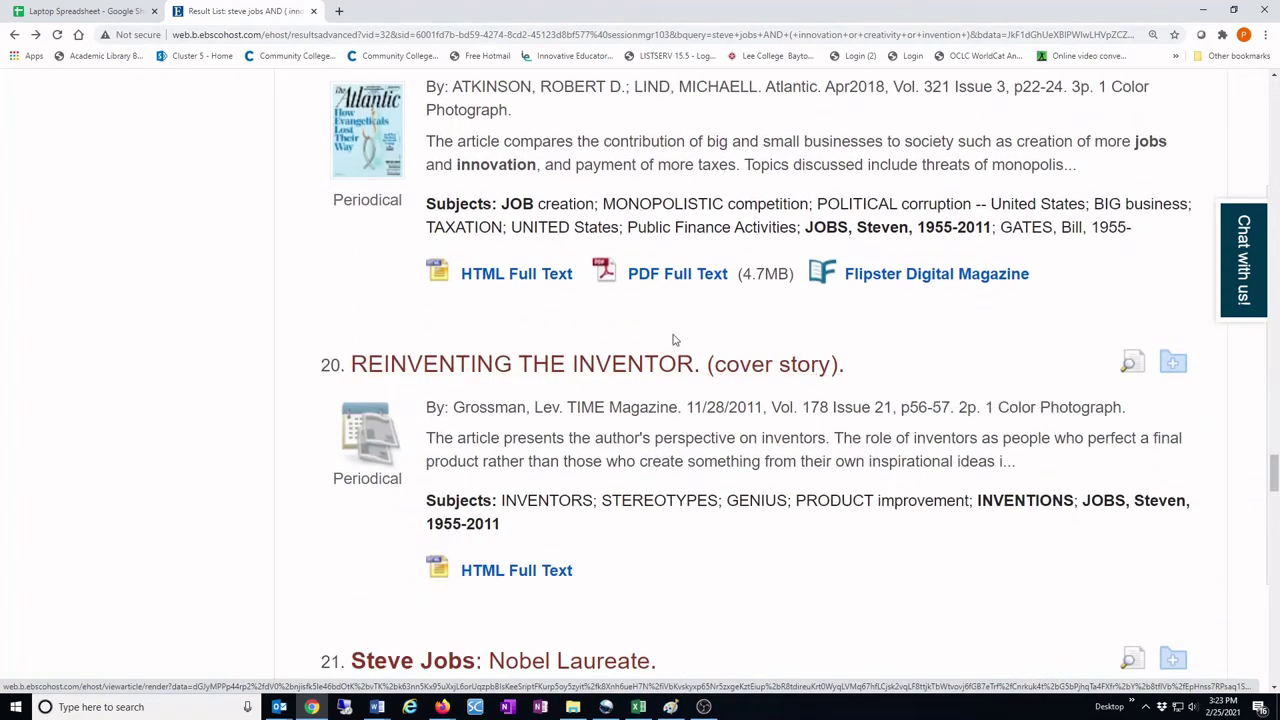
left_click(655, 366)
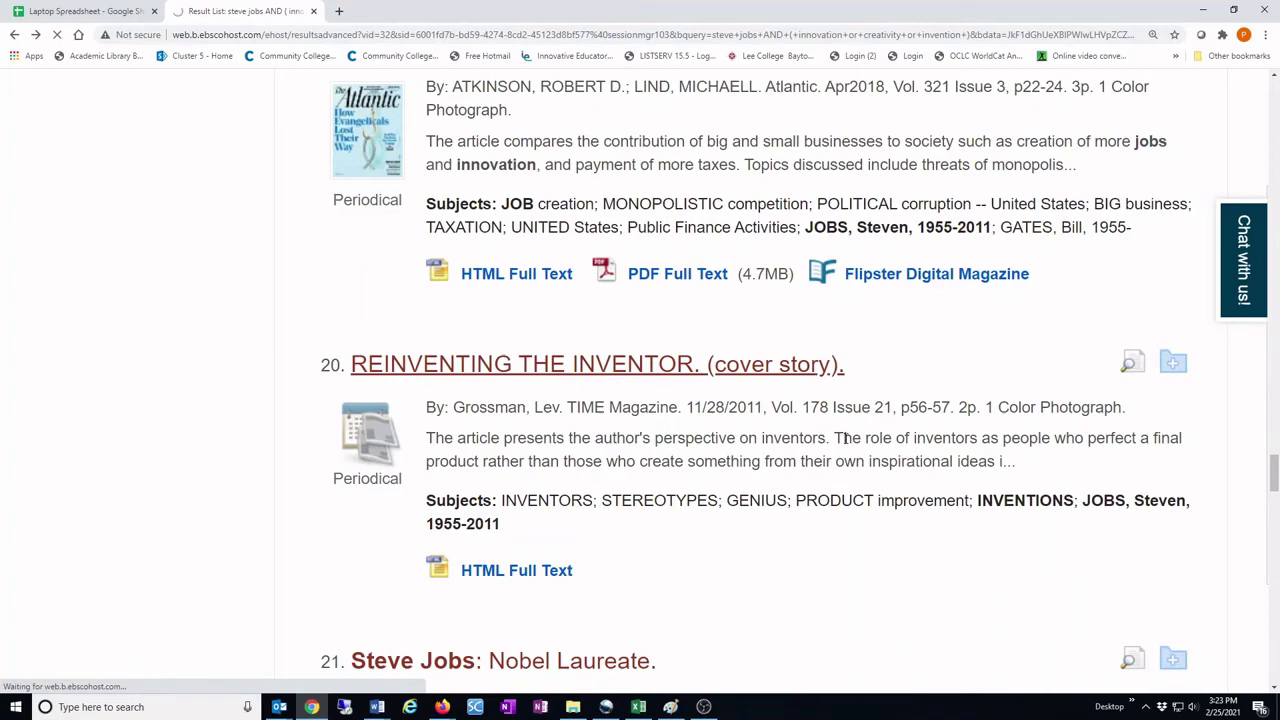
Read the abstract of "Reinventing the Inventor" and add the article to the folder.
scroll(868, 458, "down", 5)
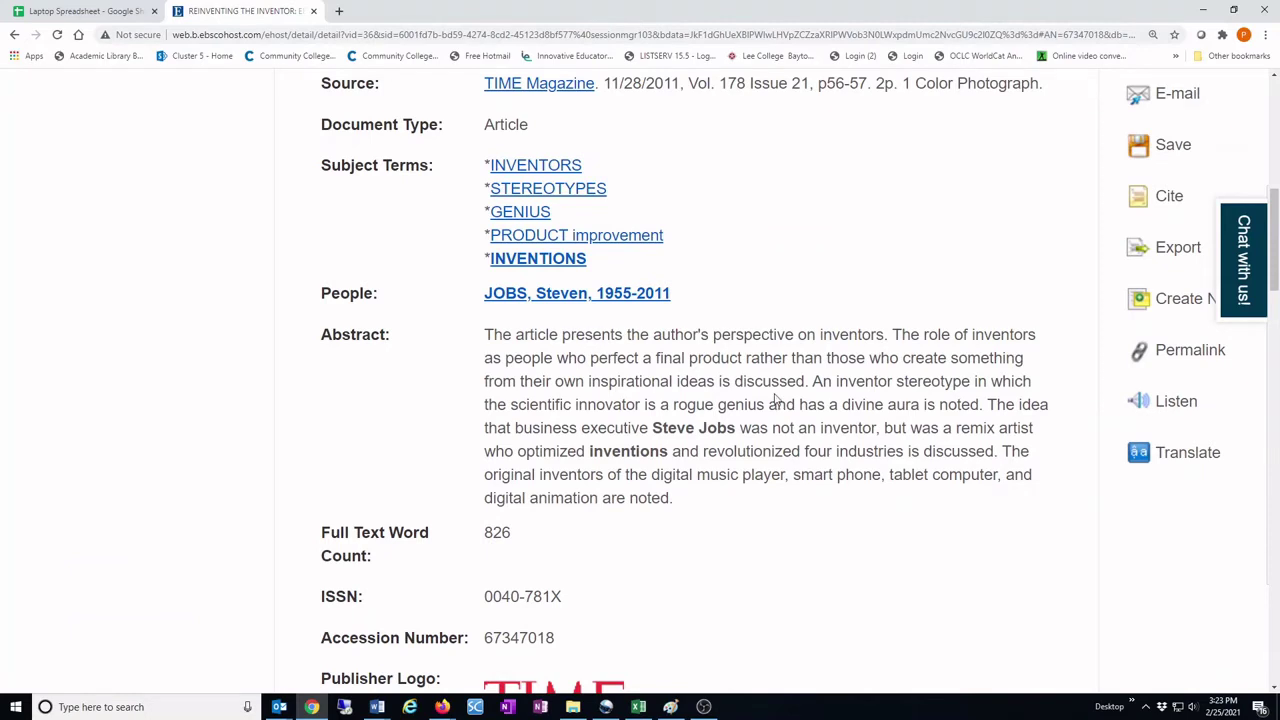
scroll(777, 404, "up", 1)
scroll(777, 398, "down", 1)
scroll(843, 455, "up", 4)
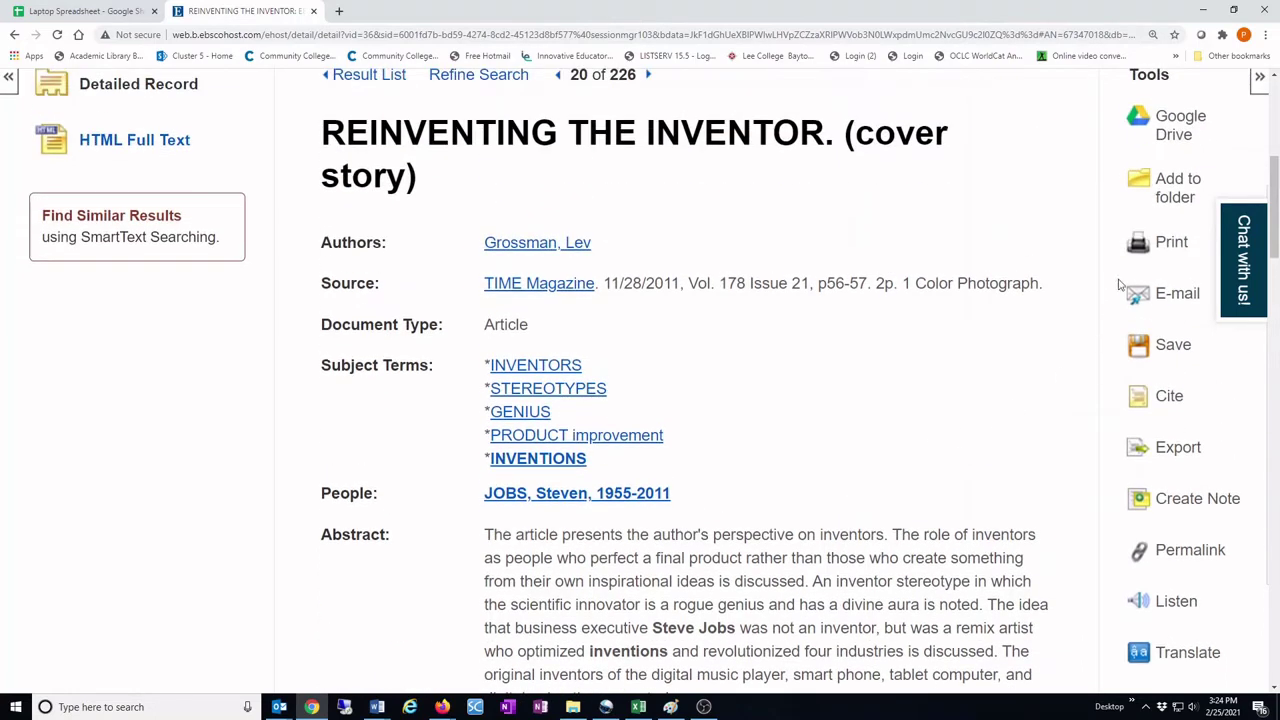
left_click(1176, 190)
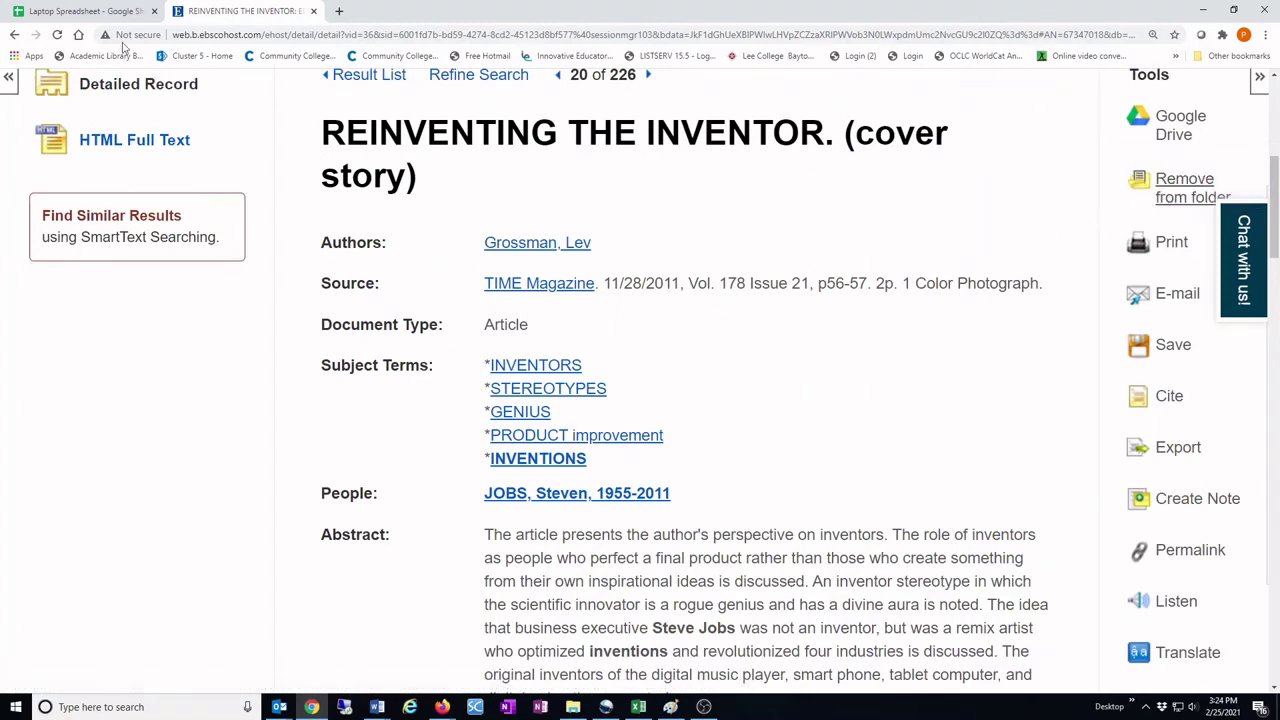
Go back to the search results and open the detailed record of the Cadmus article "Steve Jobs: Nobel Laureate".
left_click(15, 36)
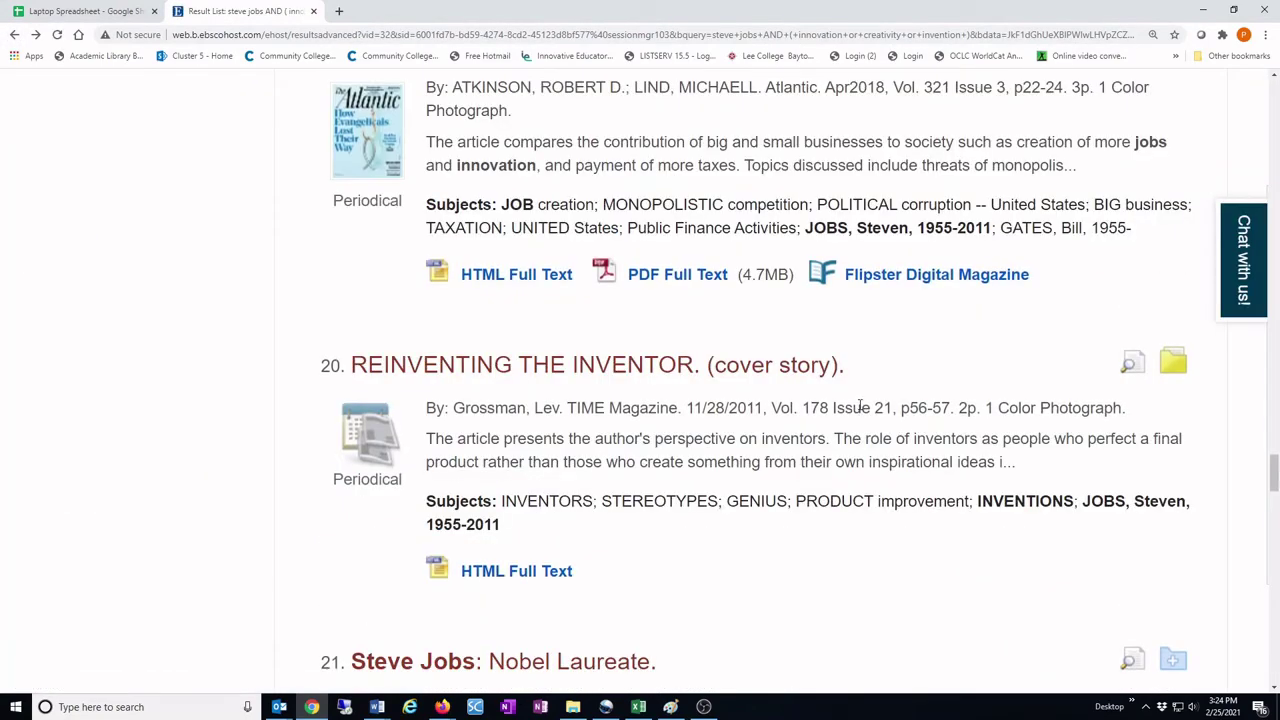
scroll(858, 408, "down", 3)
scroll(858, 408, "down", 1)
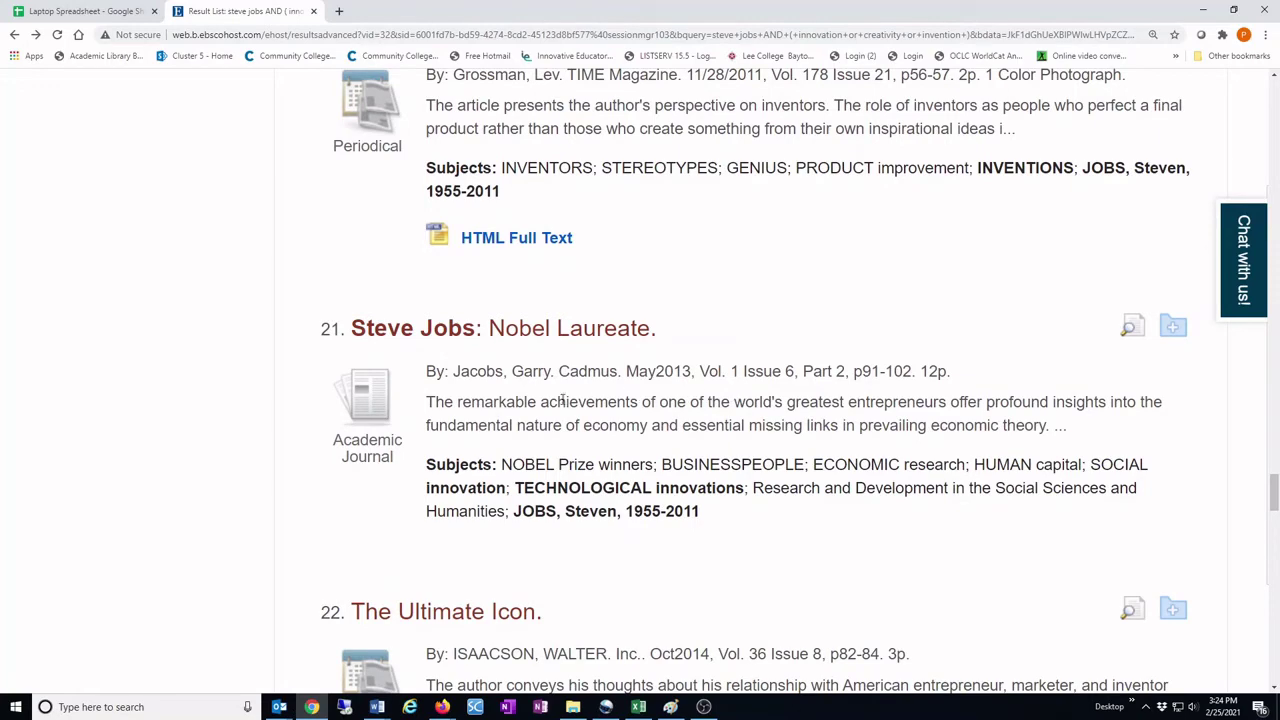
left_click(580, 338)
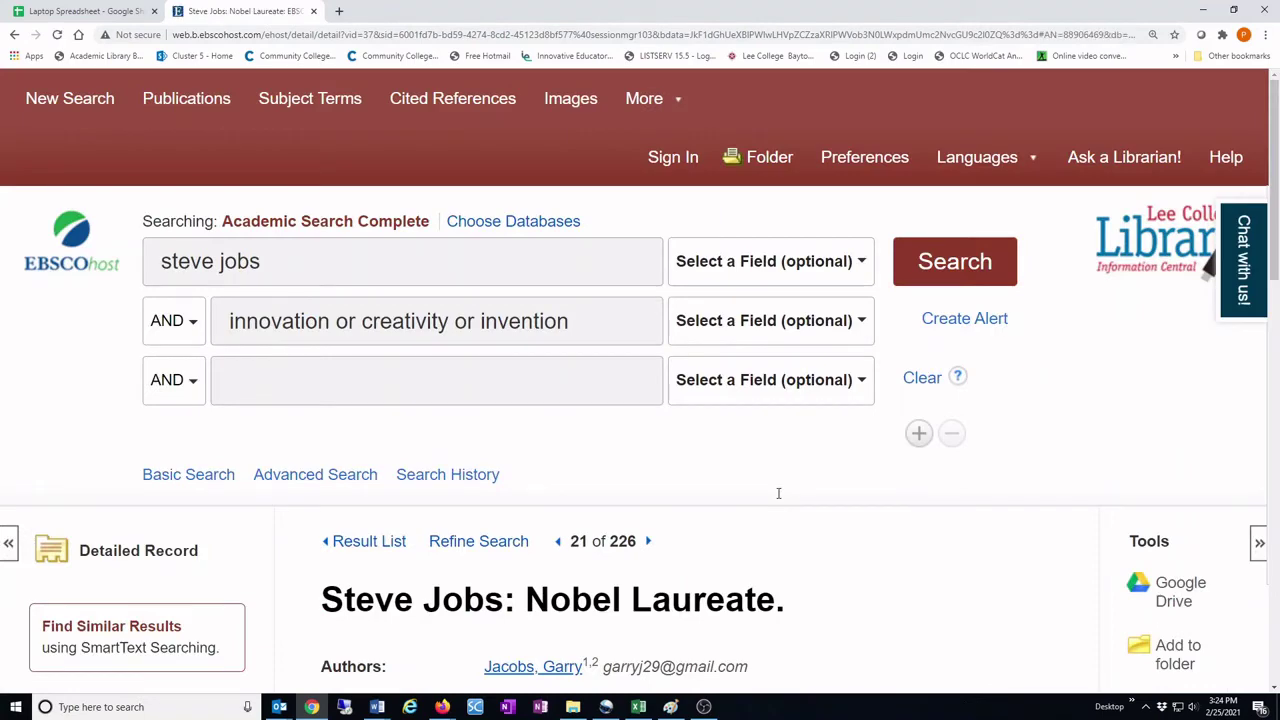
Examine the subject terms and abstract of "Steve Jobs: Nobel Laureate" and add the article to the folder.
scroll(778, 493, "down", 1)
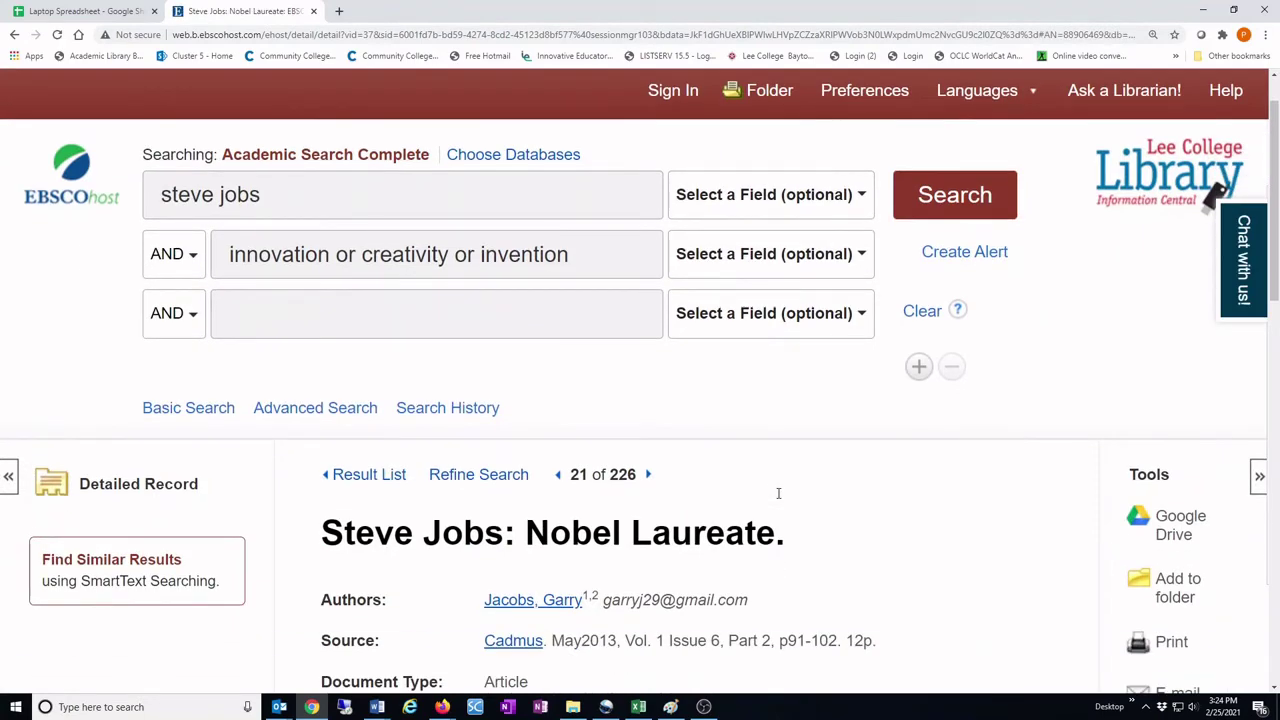
scroll(778, 493, "down", 5)
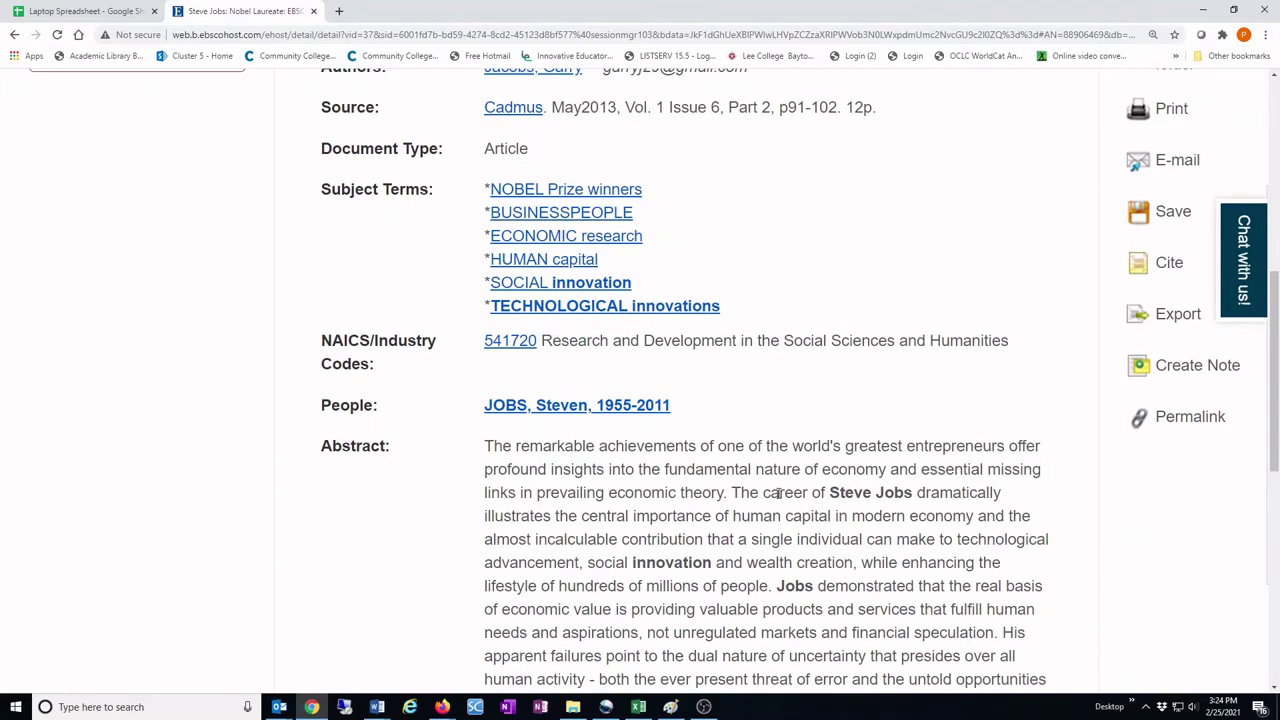
scroll(778, 493, "down", 2)
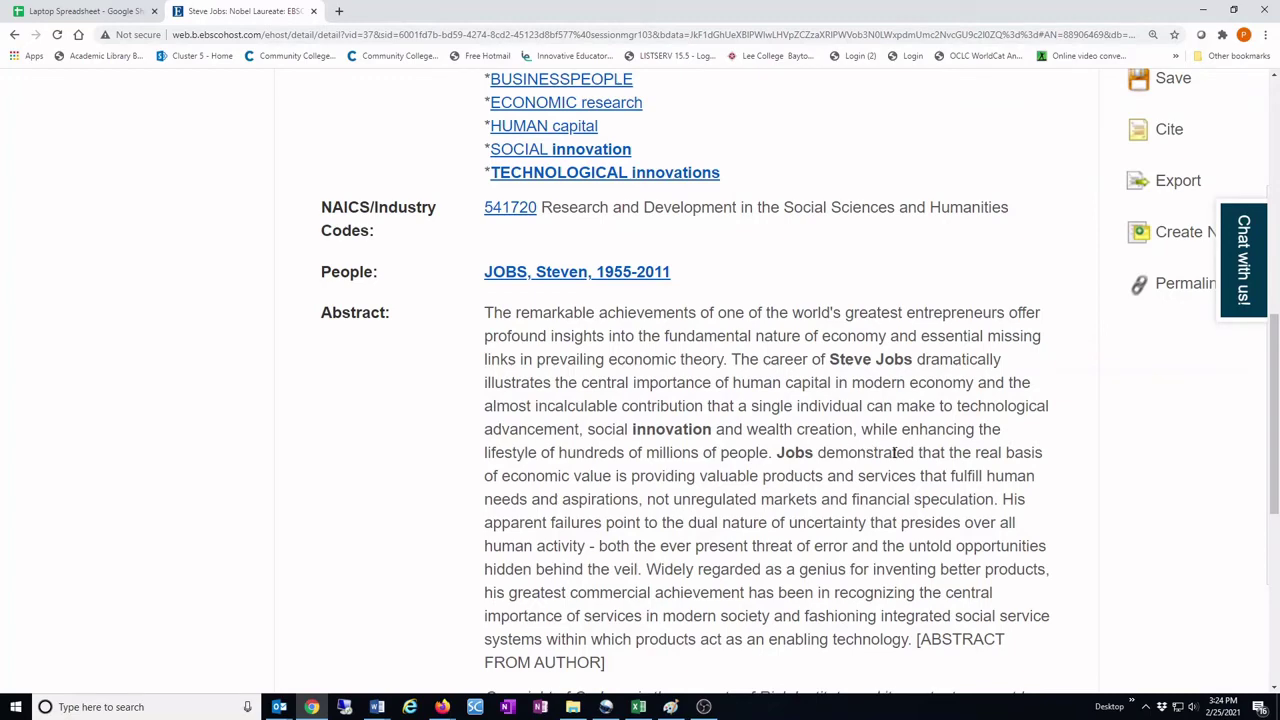
scroll(893, 452, "up", 8)
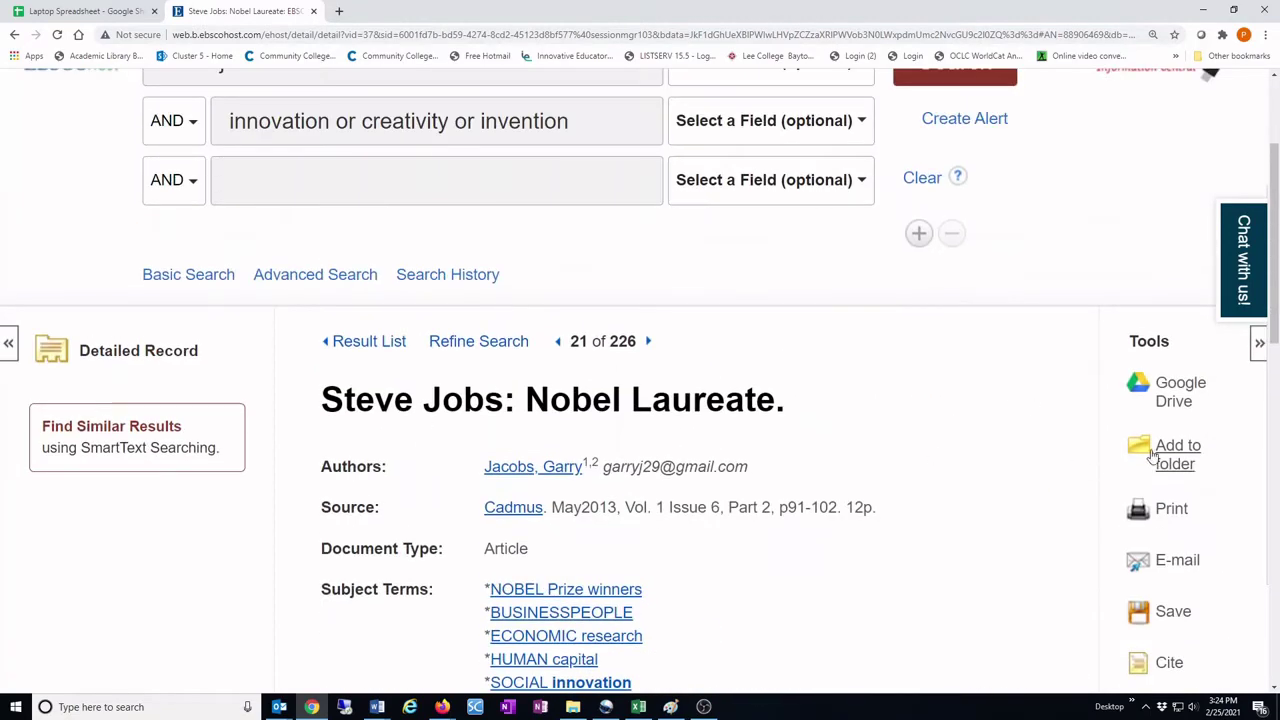
left_click(1172, 455)
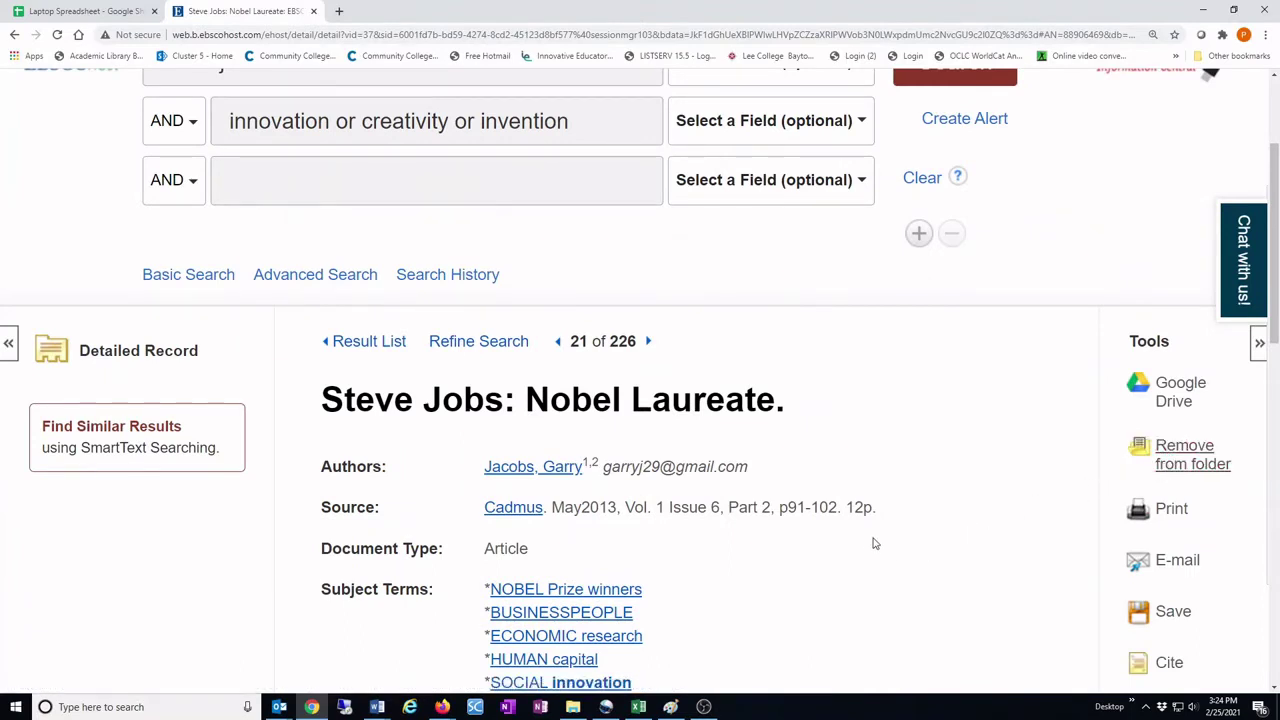
Replace the second search term, "innovation or creativity or invention", with the truncated term "motivat*".
scroll(720, 360, "up", 2)
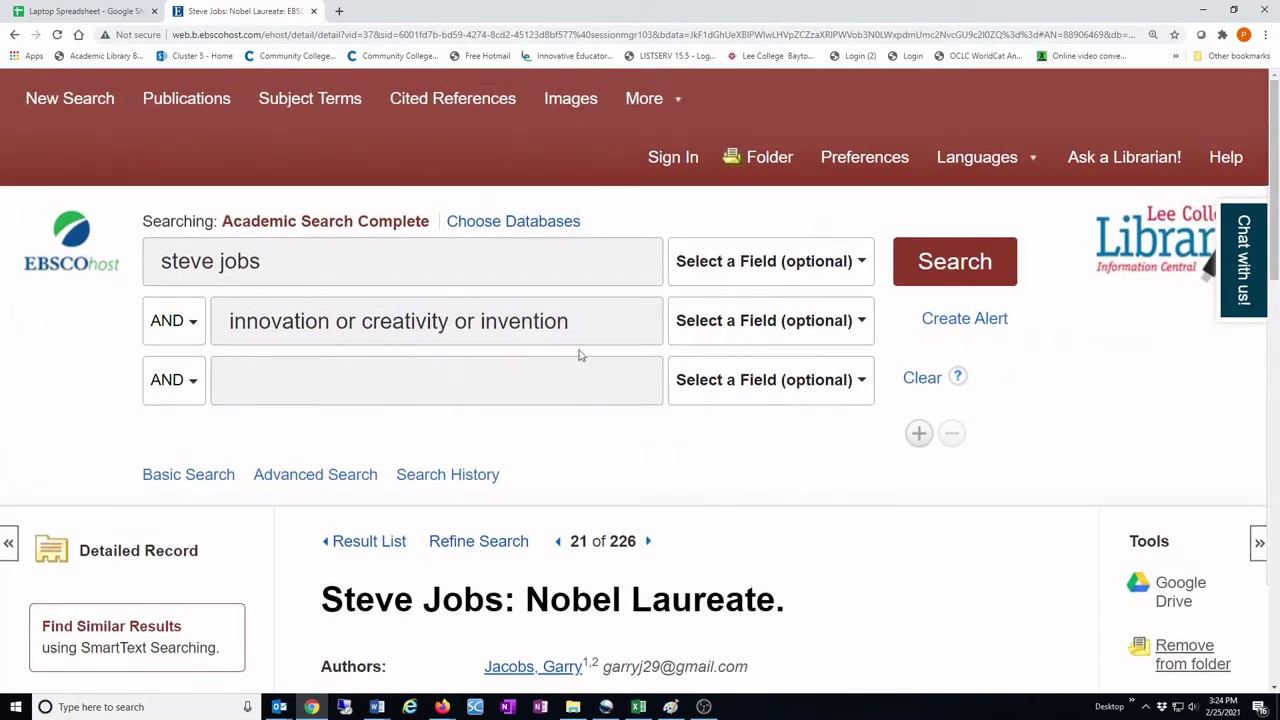
left_click(595, 323)
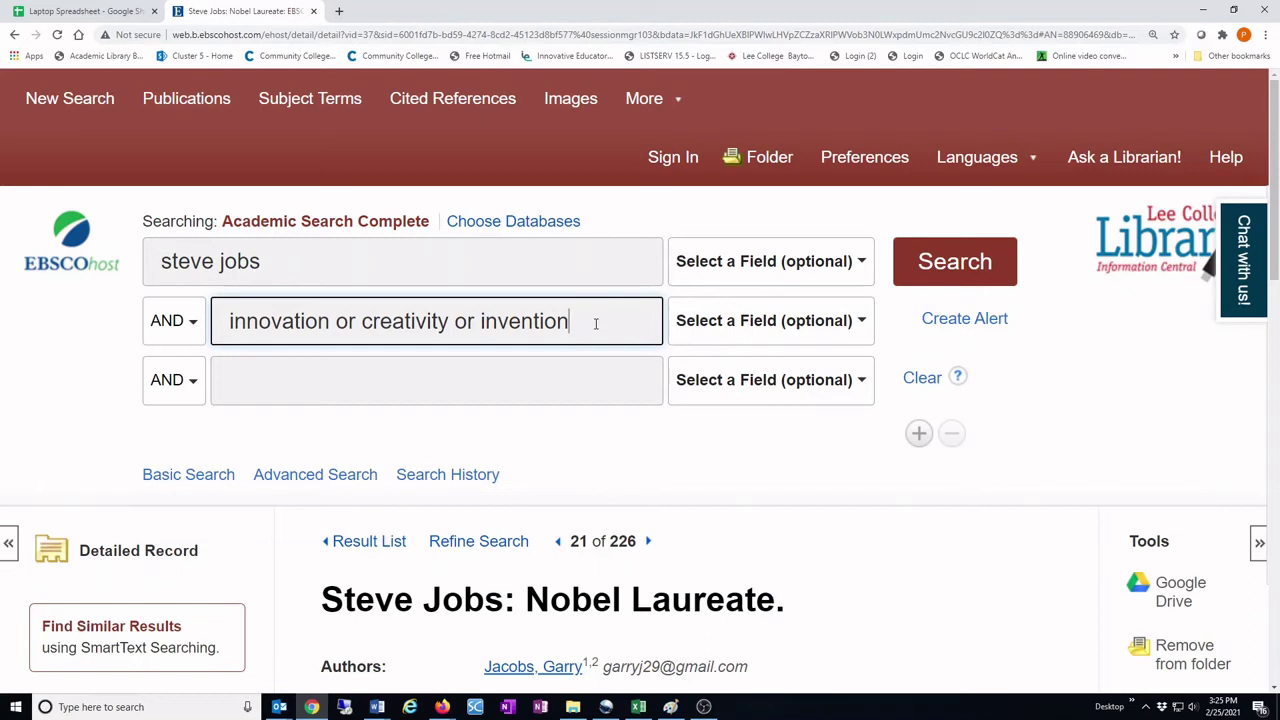
left_click_drag(592, 320, 218, 326)
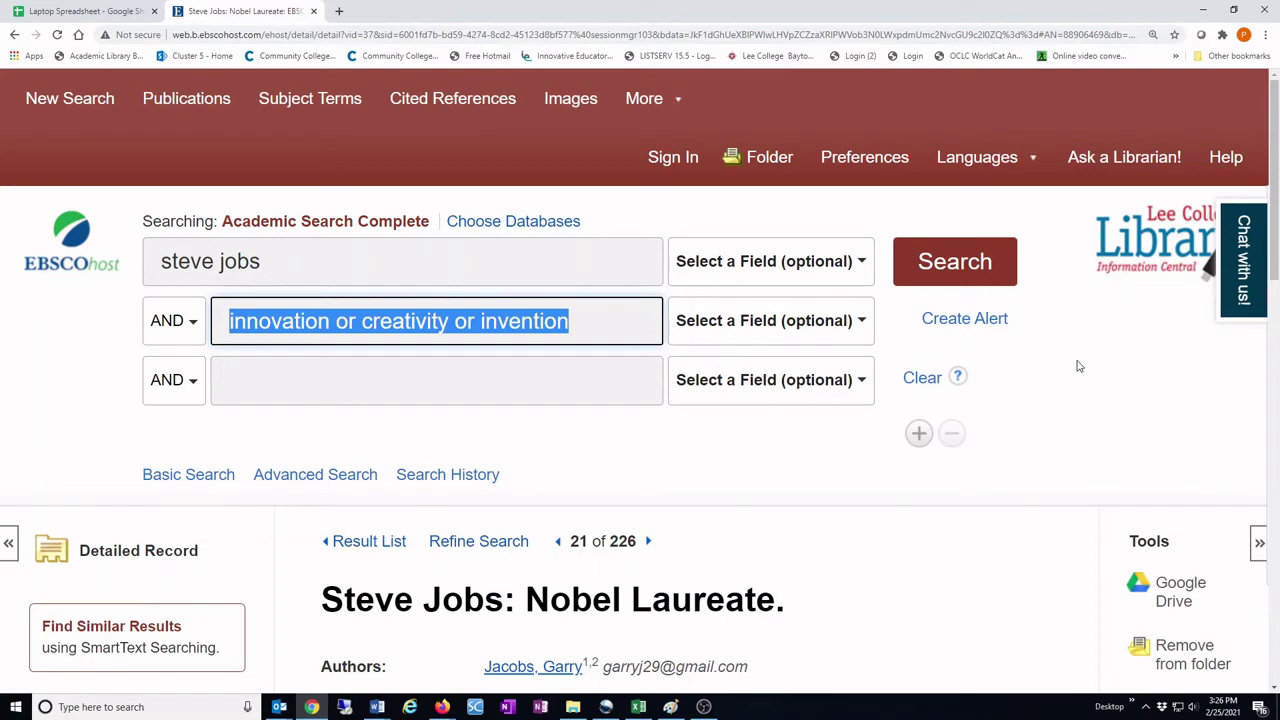
key("BackSpace")
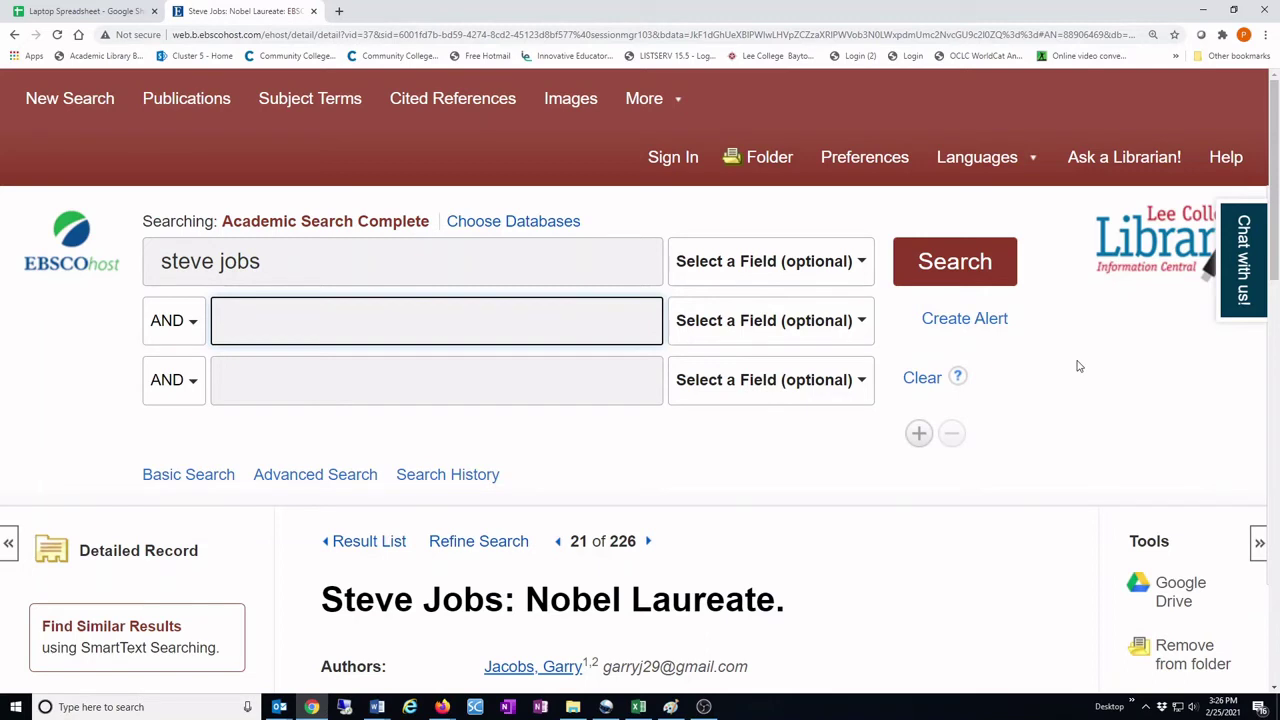
type("motiv")
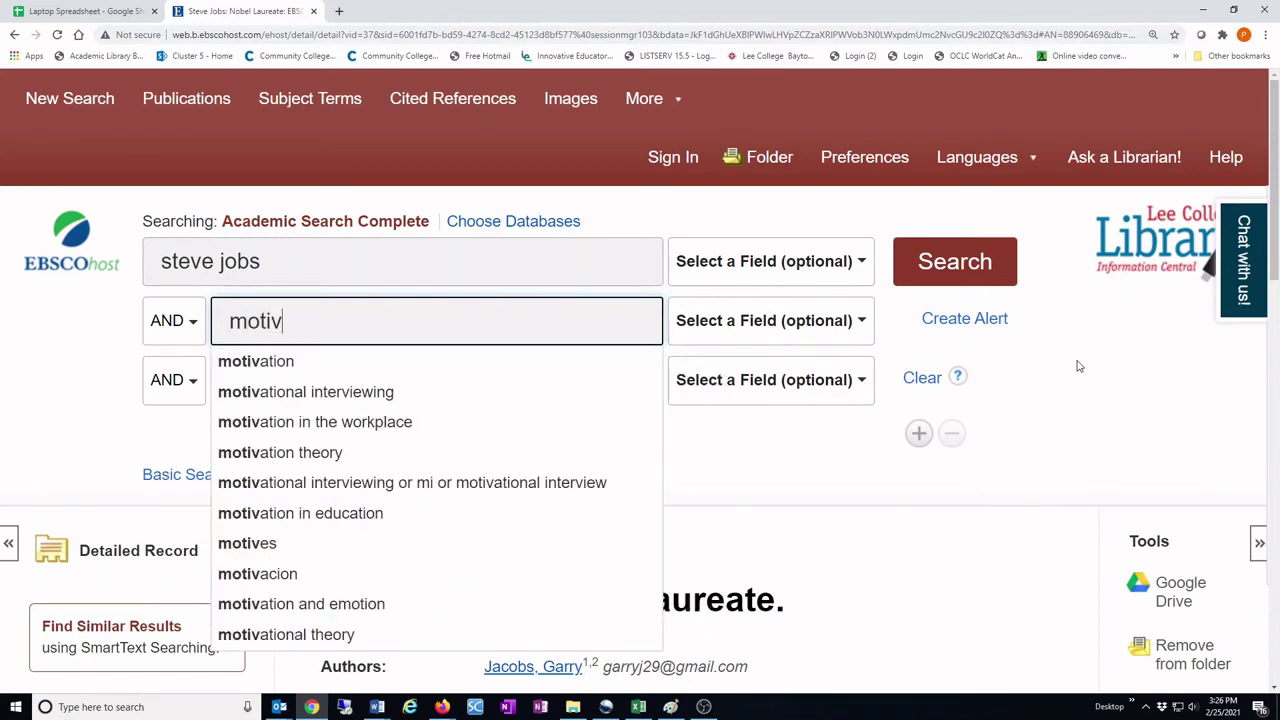
type("at")
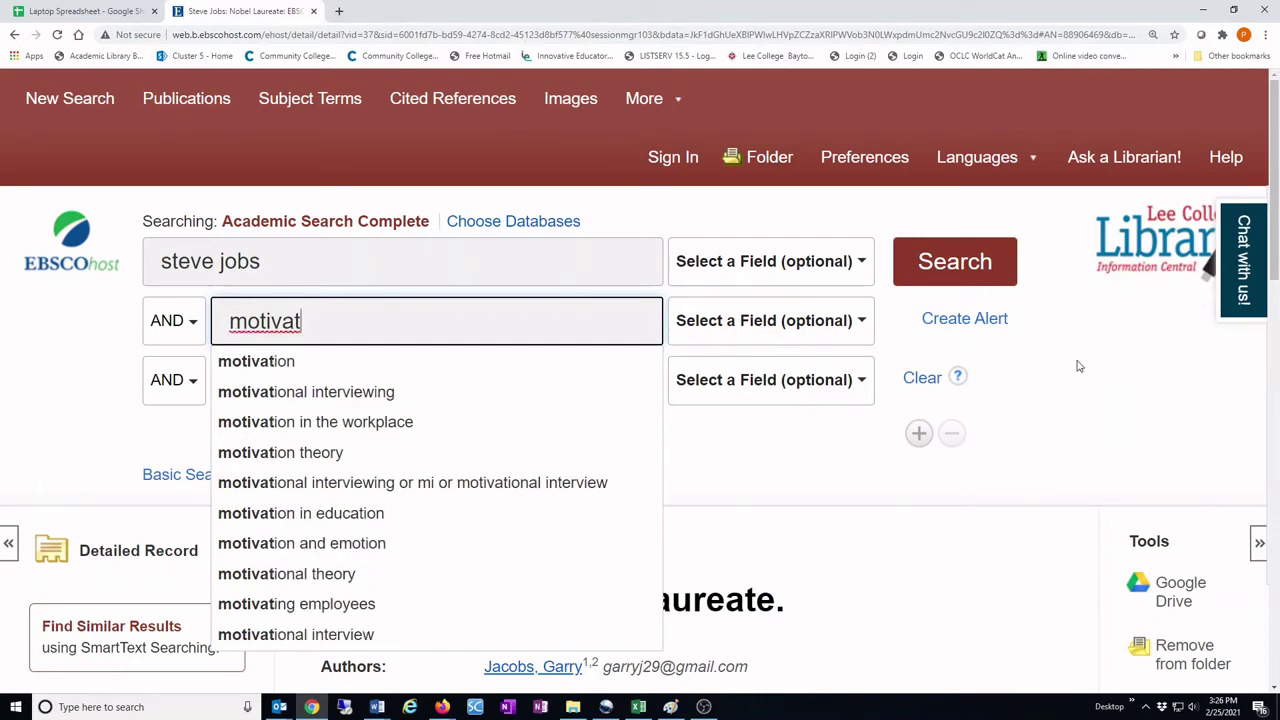
type("*")
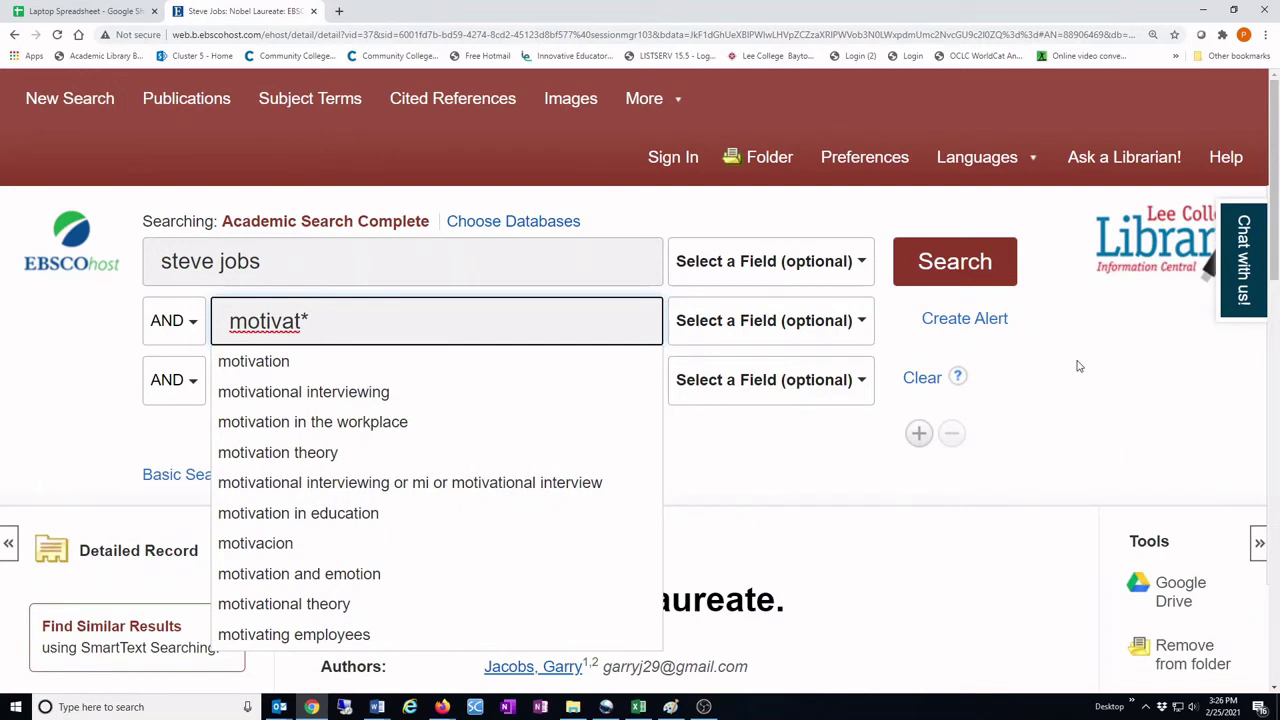
Extend the second search term to "motivat* OR inspir*" and run the search.
type("OR in")
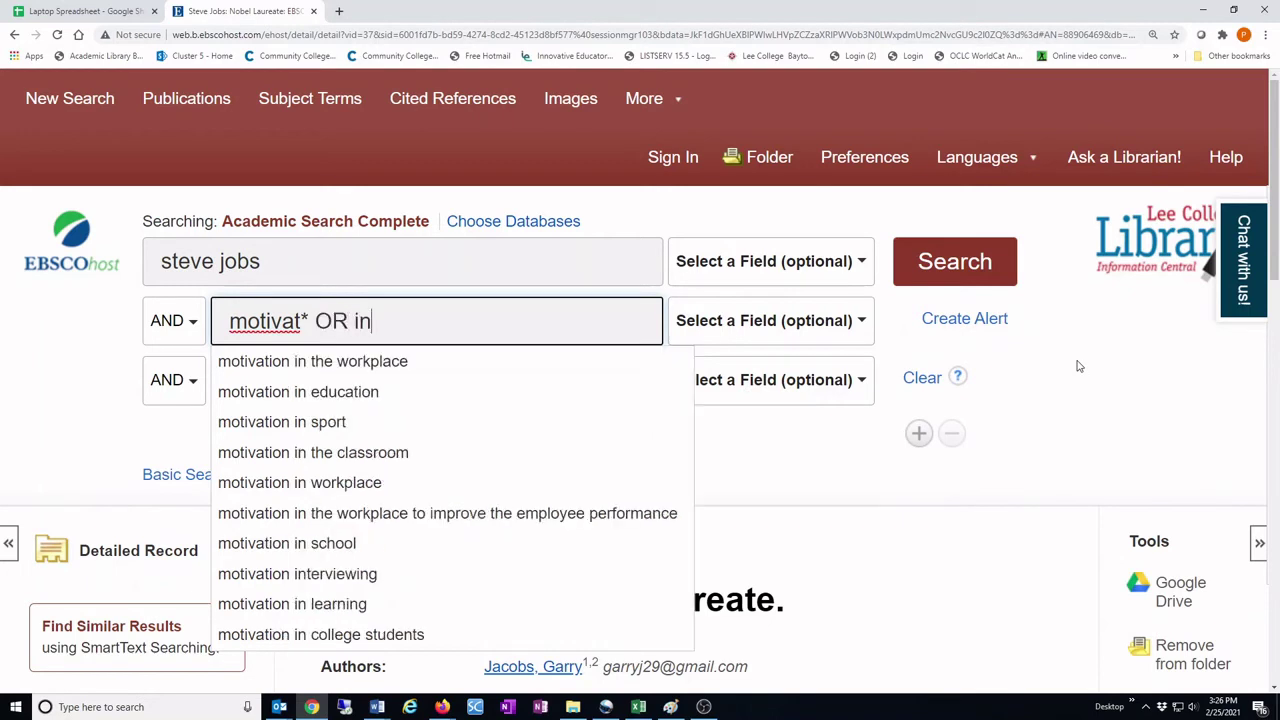
type("spir")
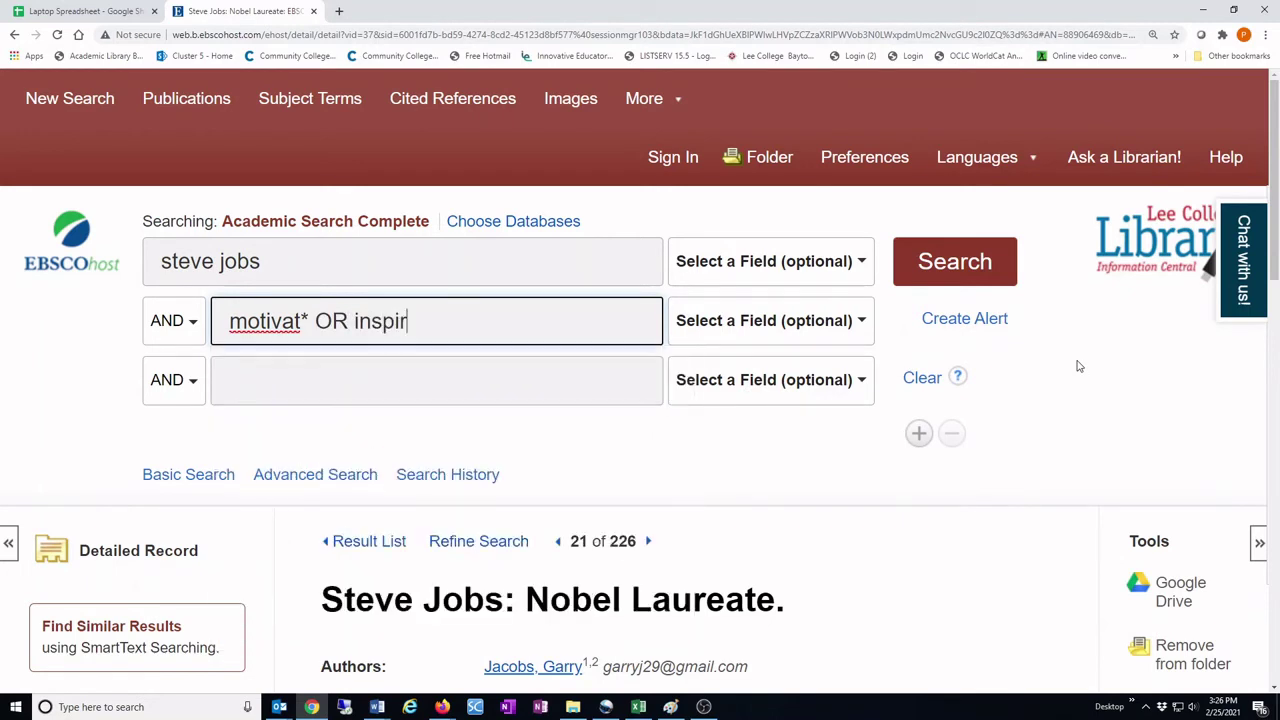
type("*")
left_click(962, 262)
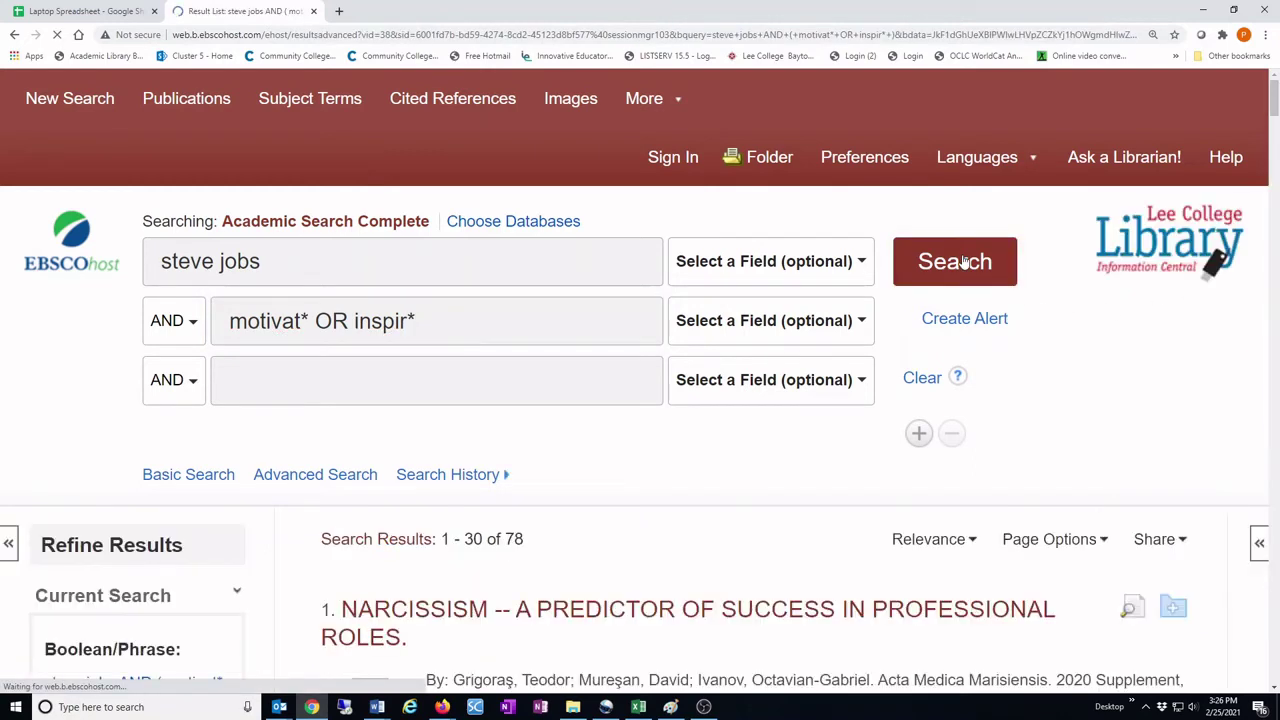
Open the detailed record of the article "Narcissism -- A Predictor of Success in Professional Roles" from the search results.
scroll(928, 312, "down", 2)
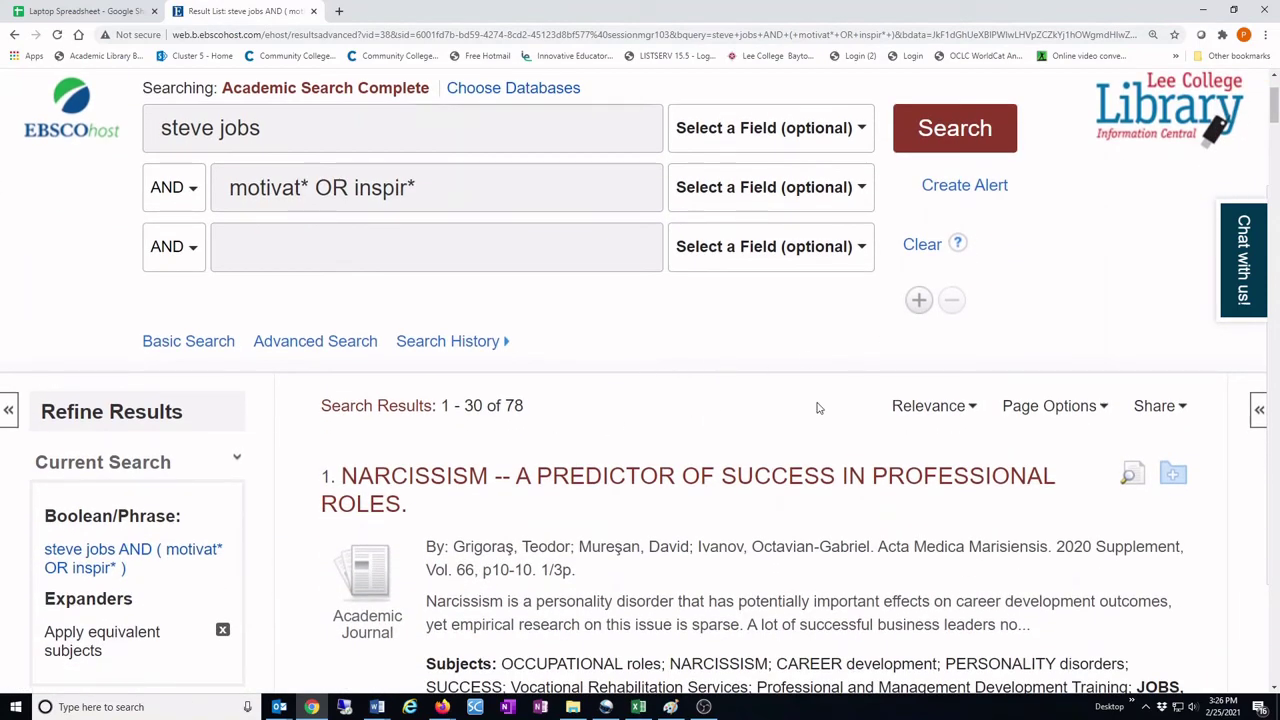
scroll(817, 407, "down", 1)
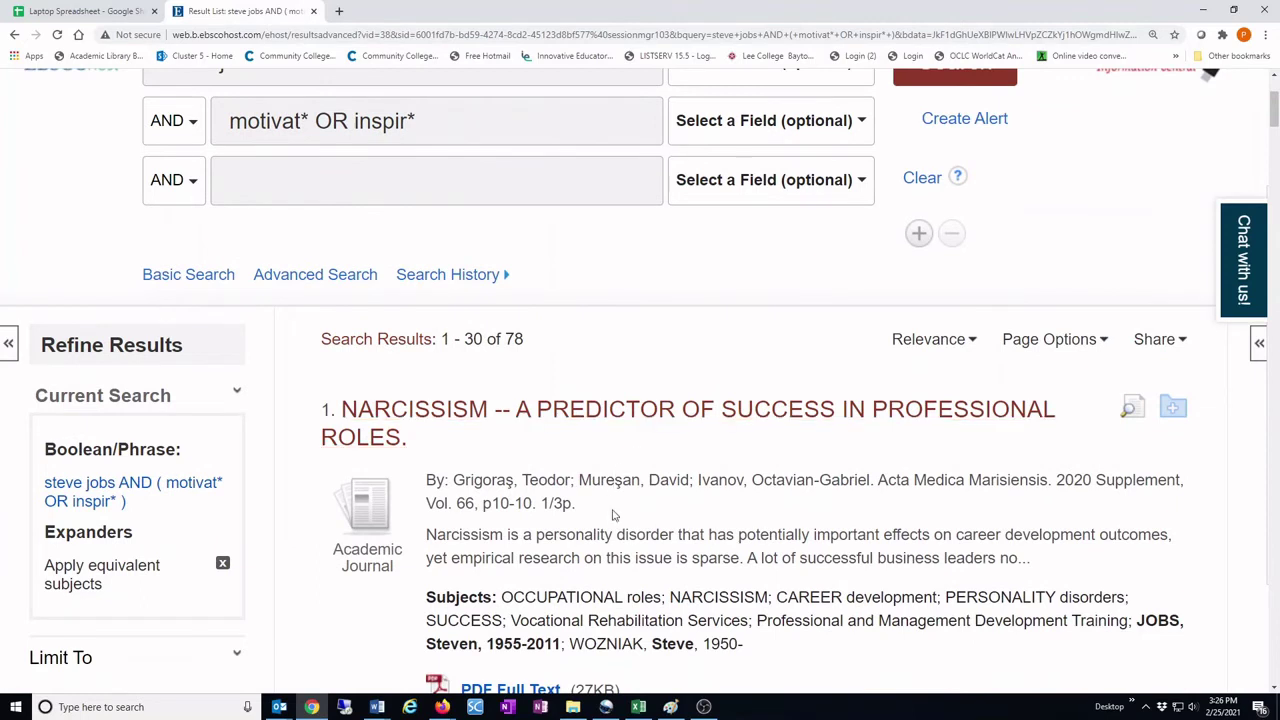
scroll(718, 502, "down", 1)
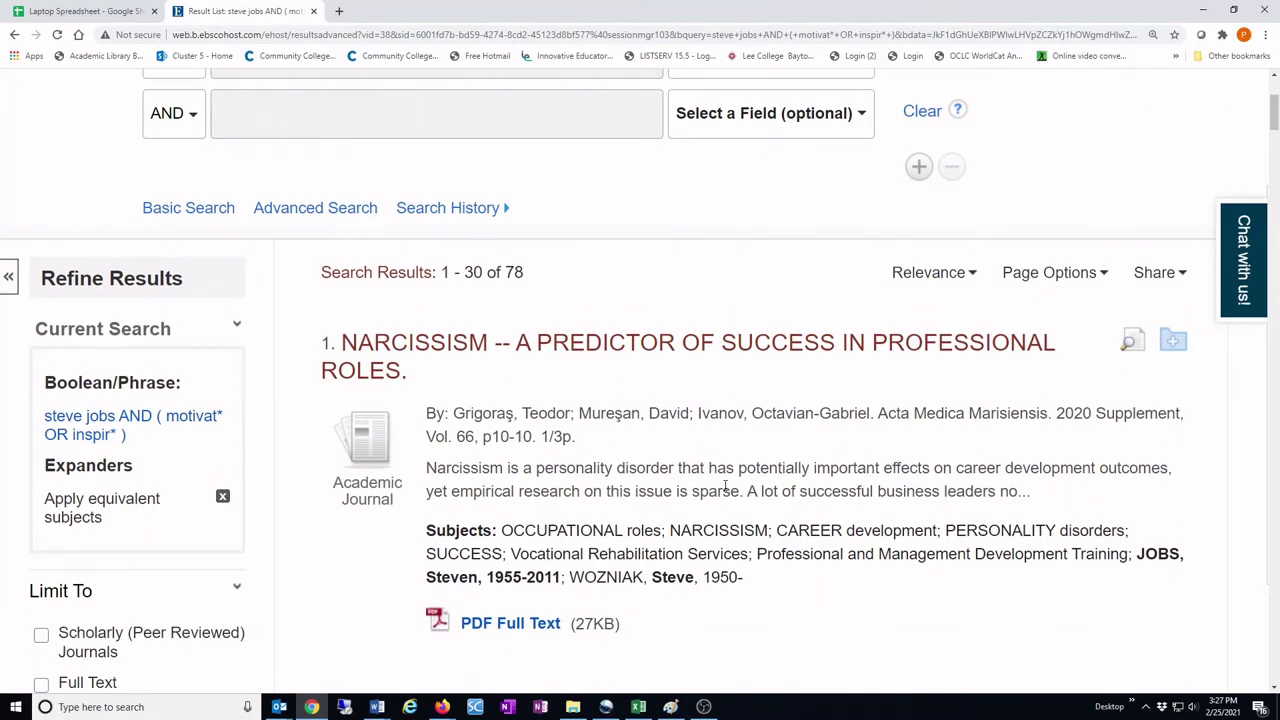
left_click(763, 349)
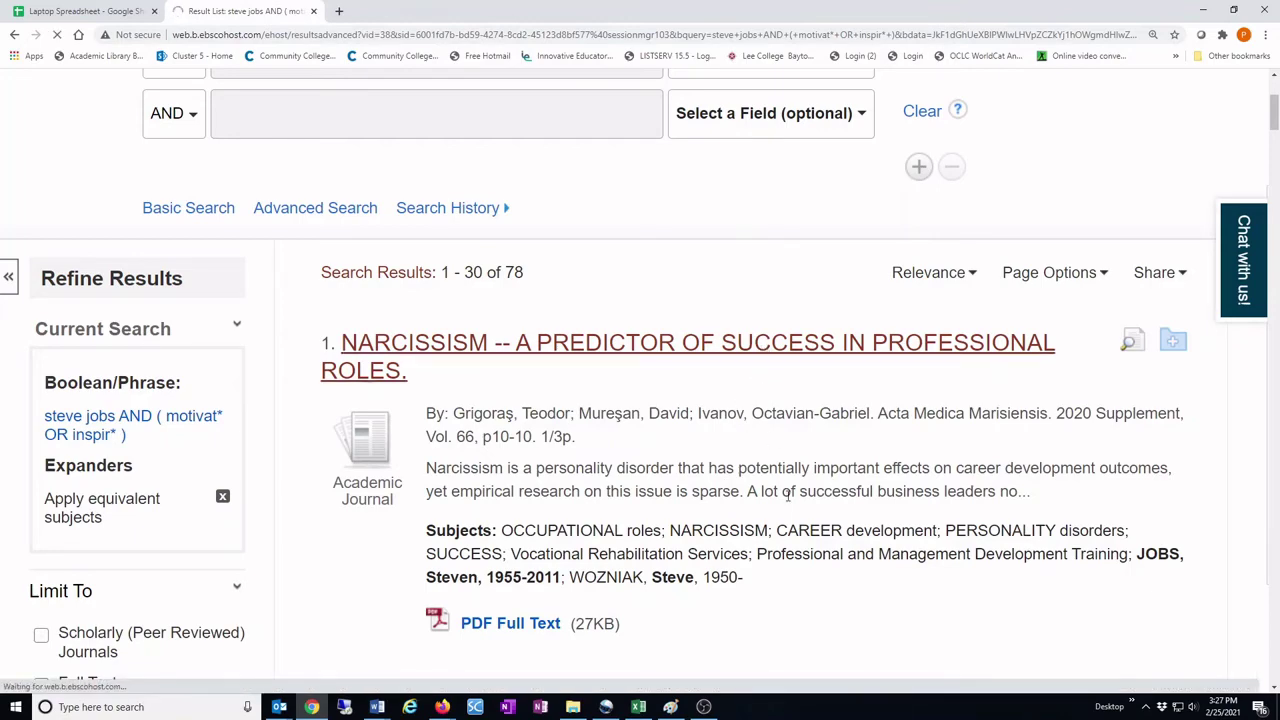
Read the subject terms and abstract of the narcissism article and add it to the folder.
scroll(790, 500, "down", 5)
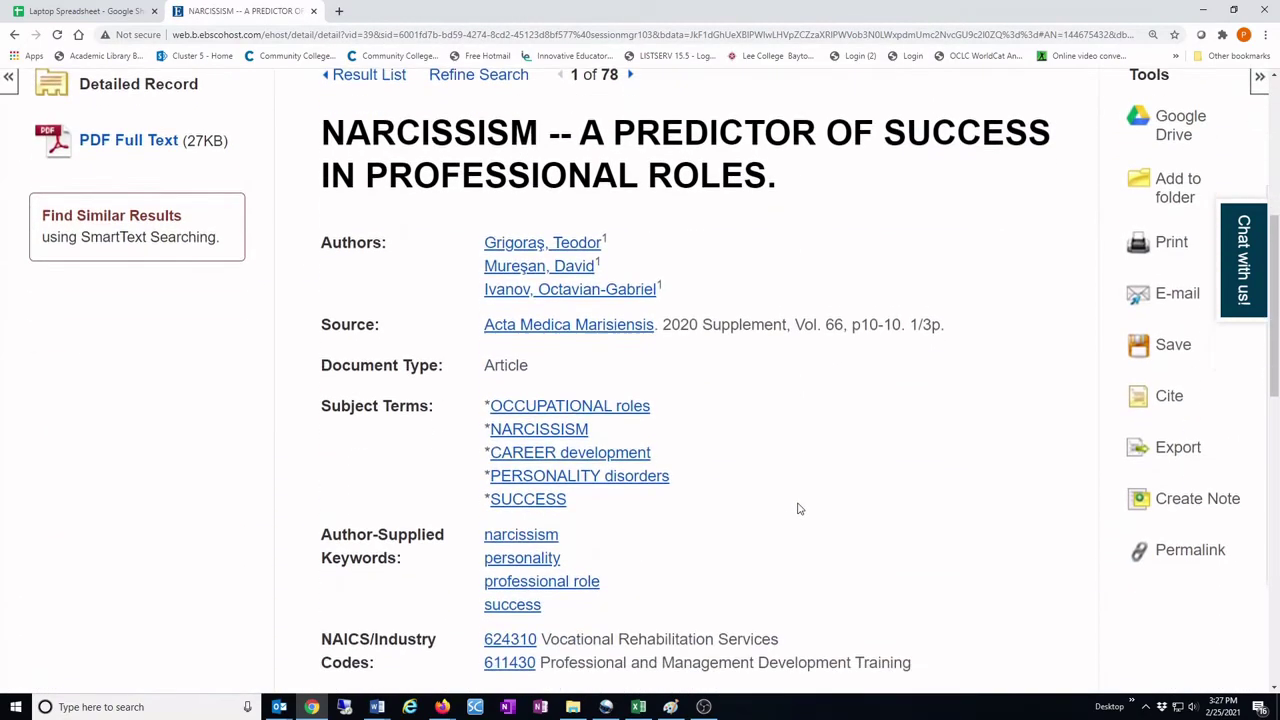
scroll(798, 509, "down", 4)
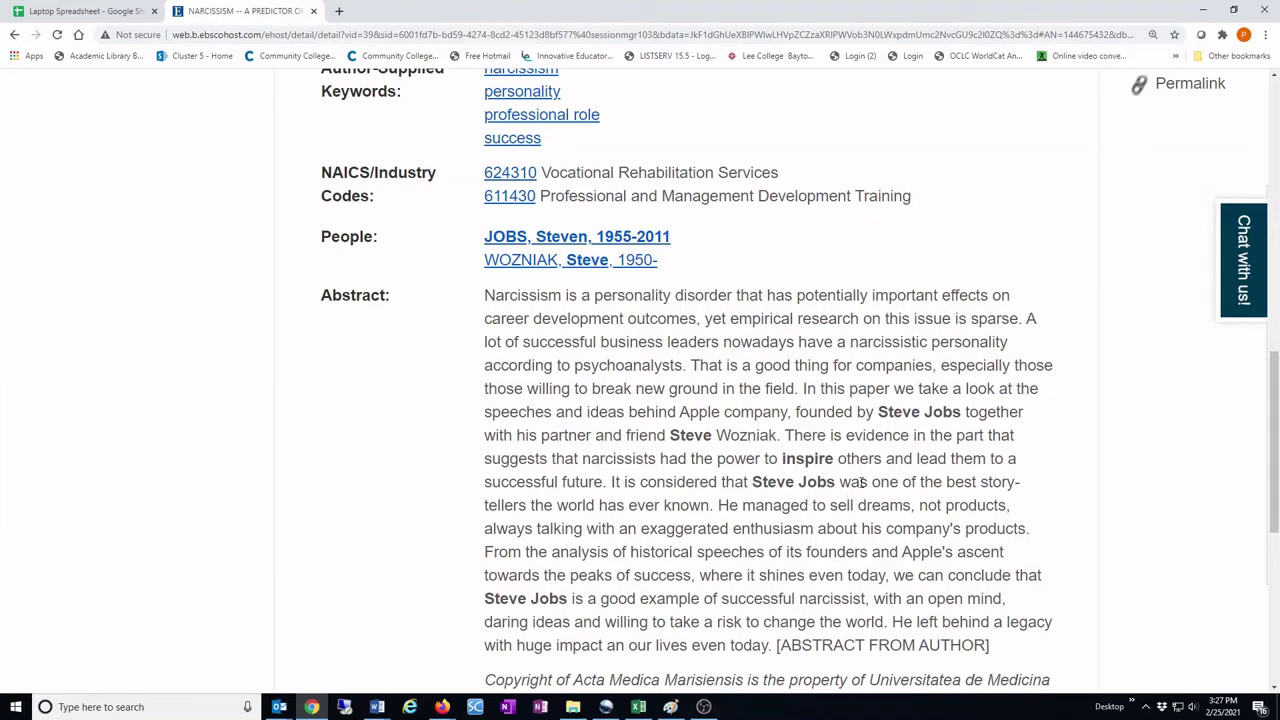
scroll(862, 483, "down", 1)
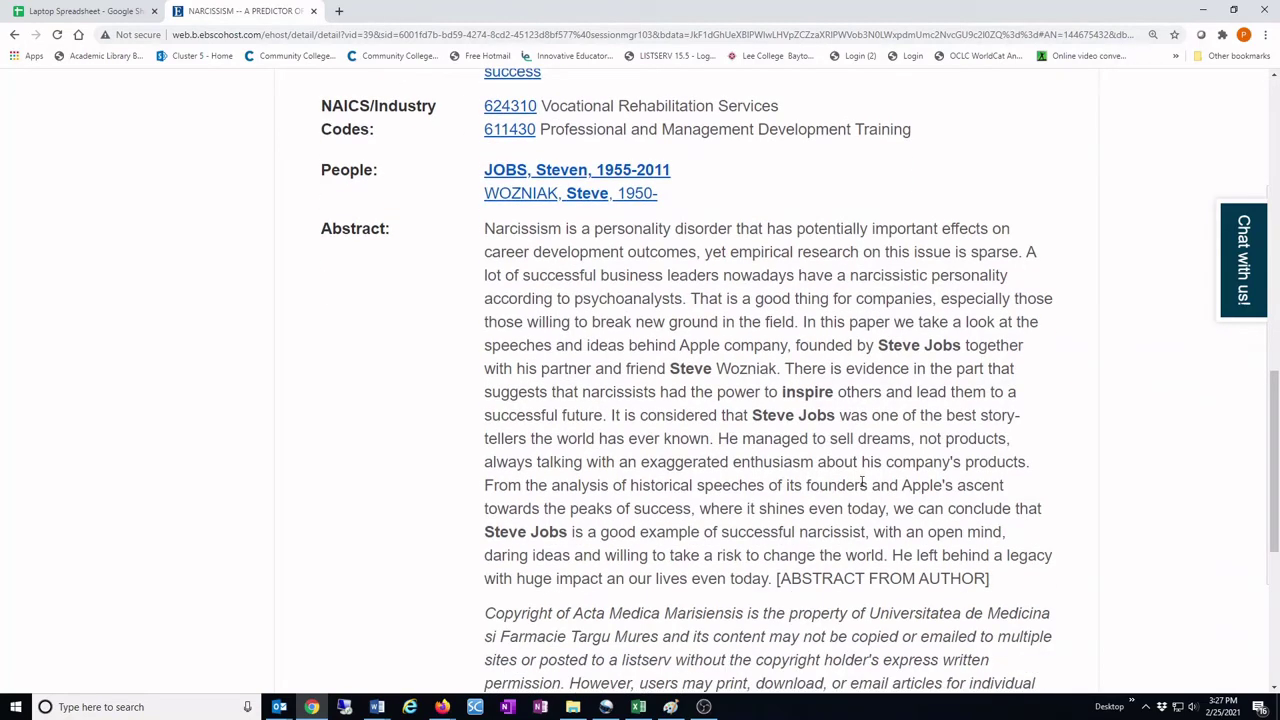
scroll(862, 483, "up", 6)
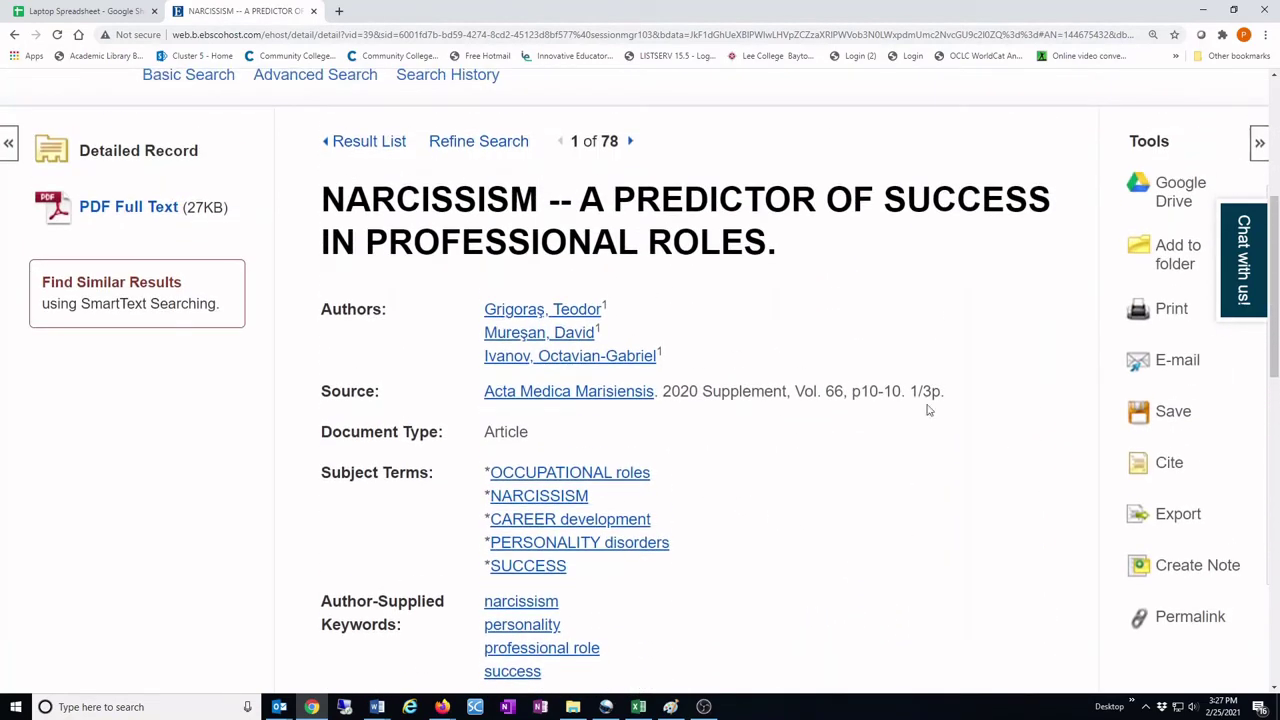
left_click(1175, 254)
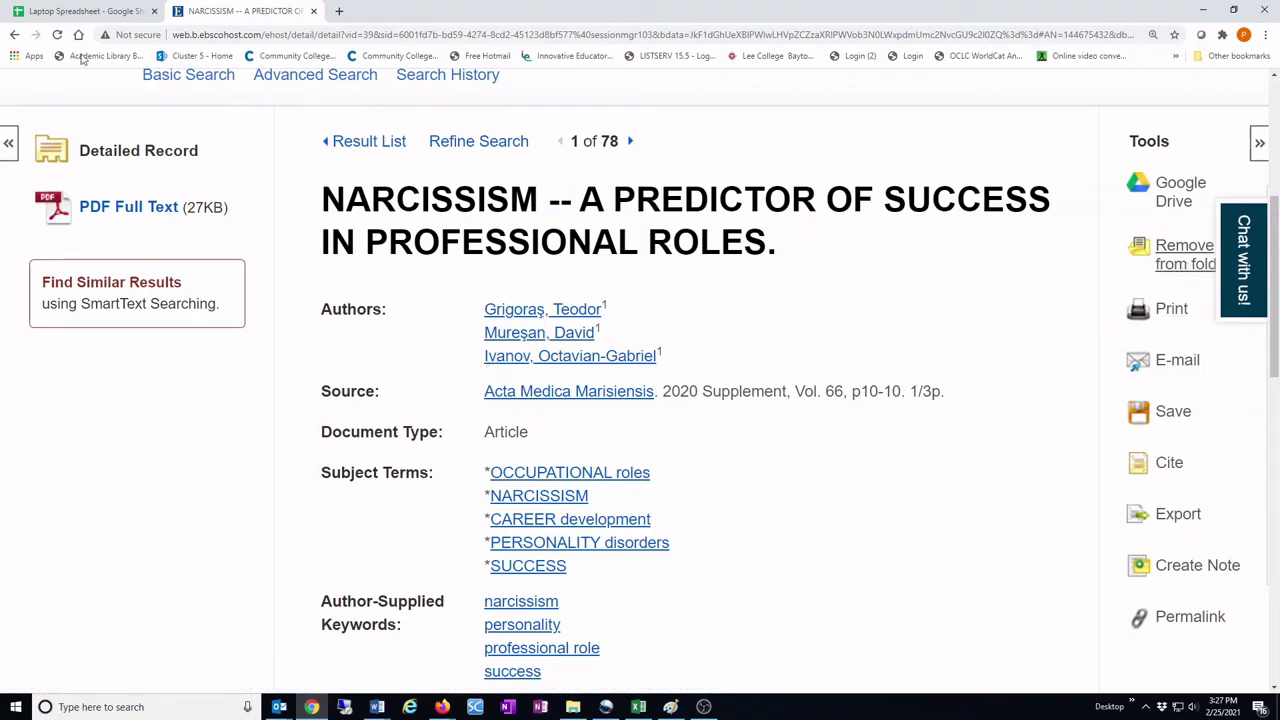
Return to the search results and open the detailed record of "Steve Jobs and the Nature of Engineering".
left_click(14, 35)
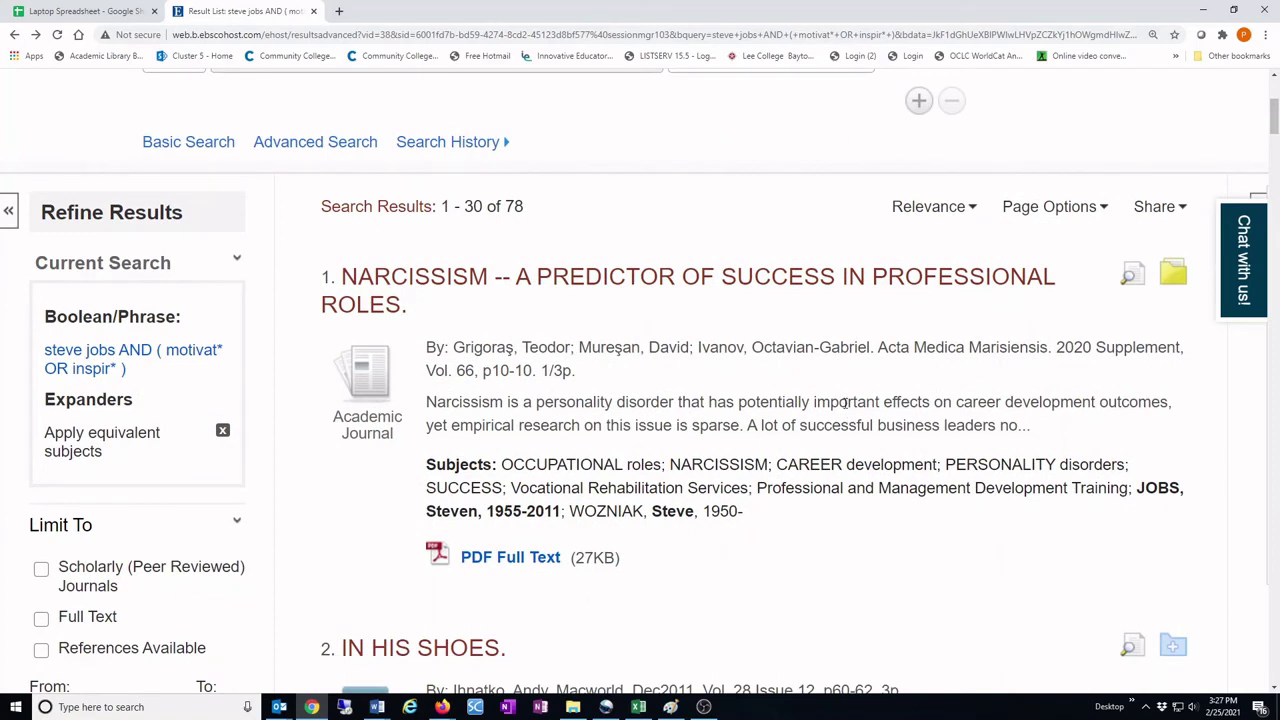
scroll(845, 403, "down", 1)
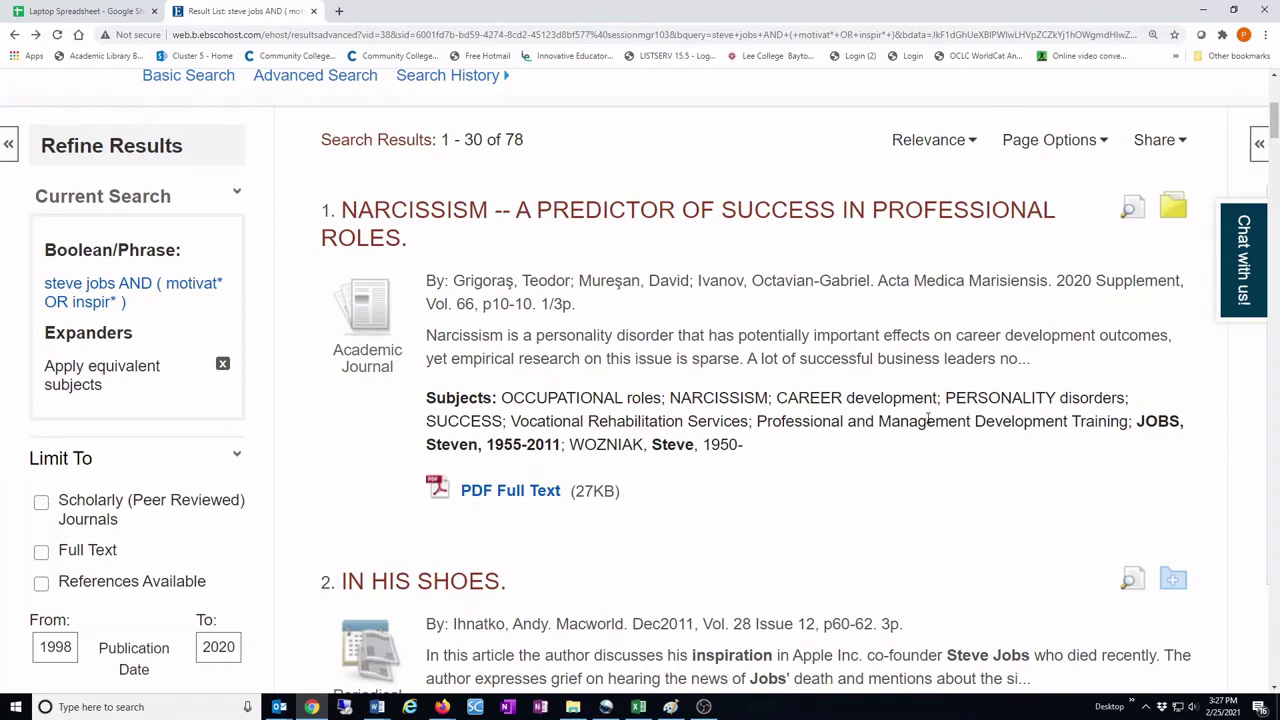
scroll(928, 420, "down", 1)
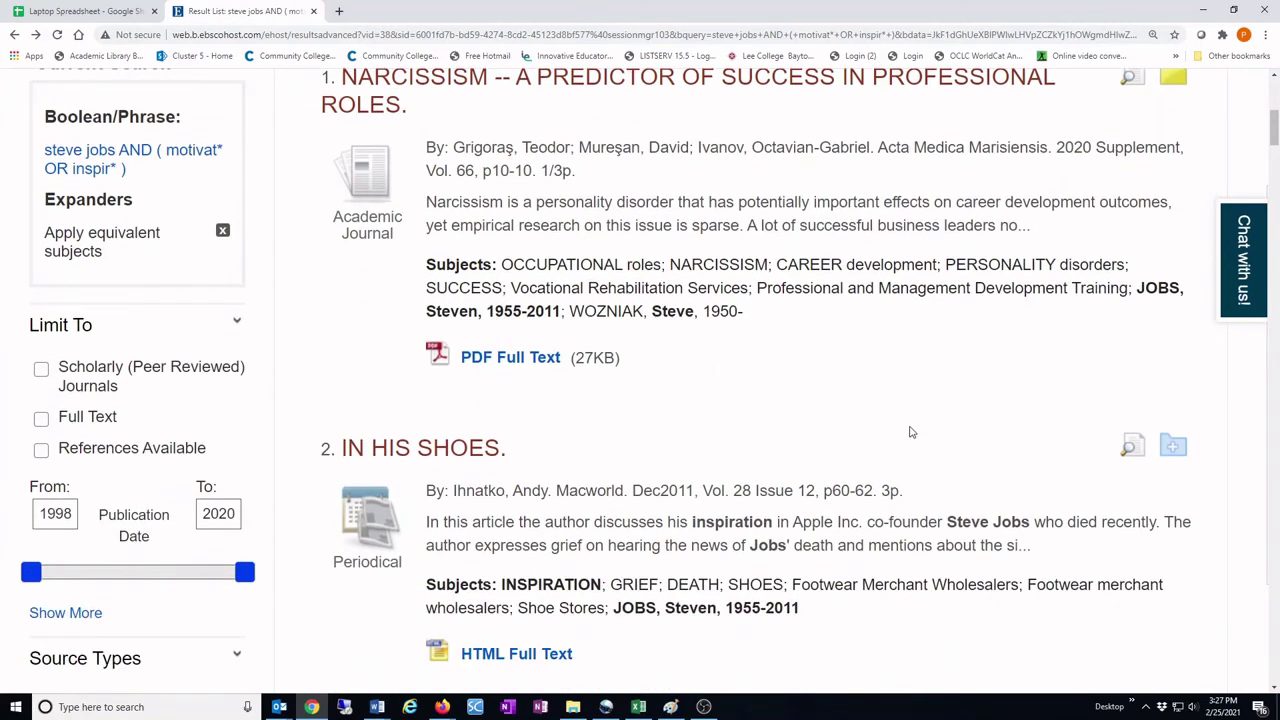
scroll(910, 432, "down", 5)
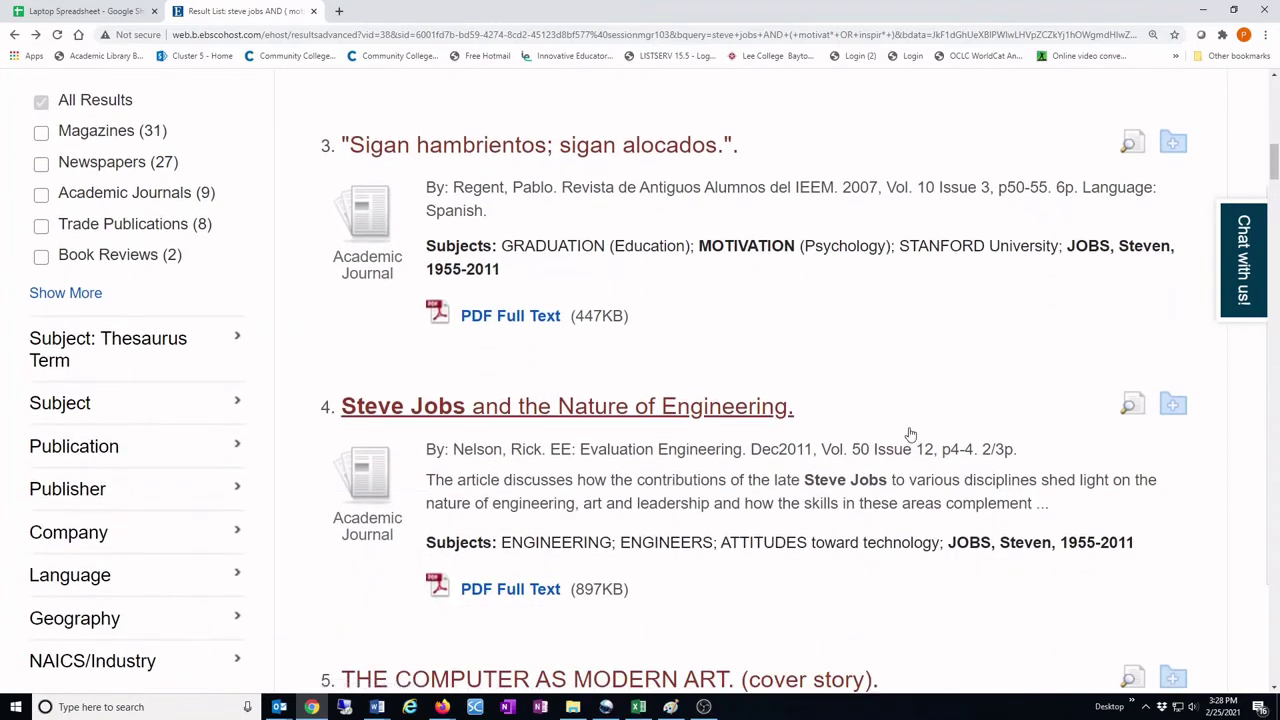
scroll(910, 432, "down", 1)
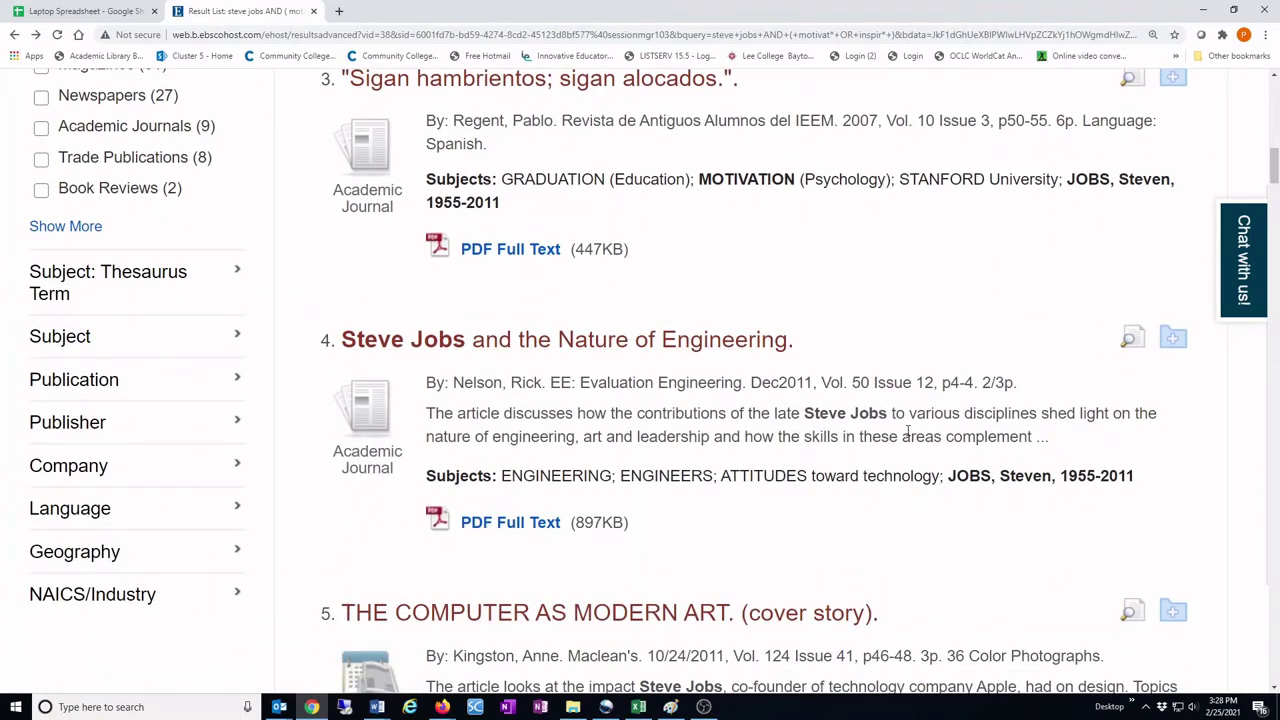
left_click(716, 344)
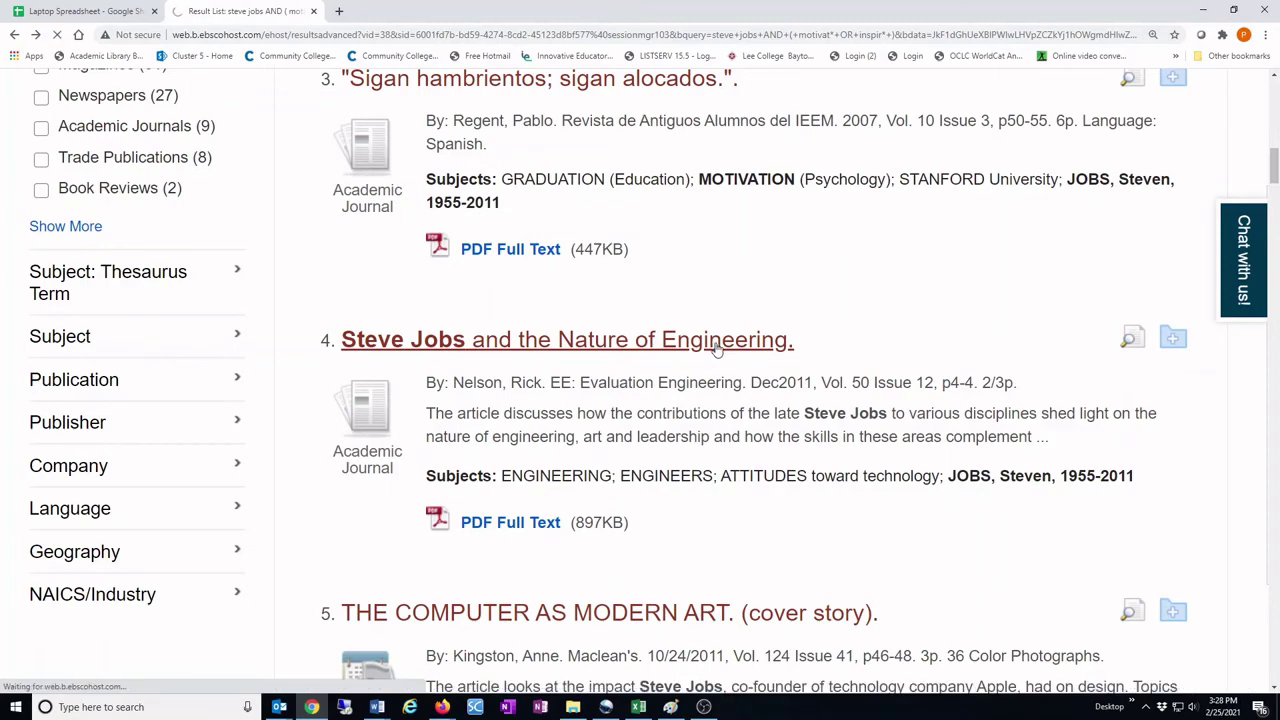
Read the abstract of "Steve Jobs and the Nature of Engineering" and add the article to the folder.
scroll(846, 503, "down", 3)
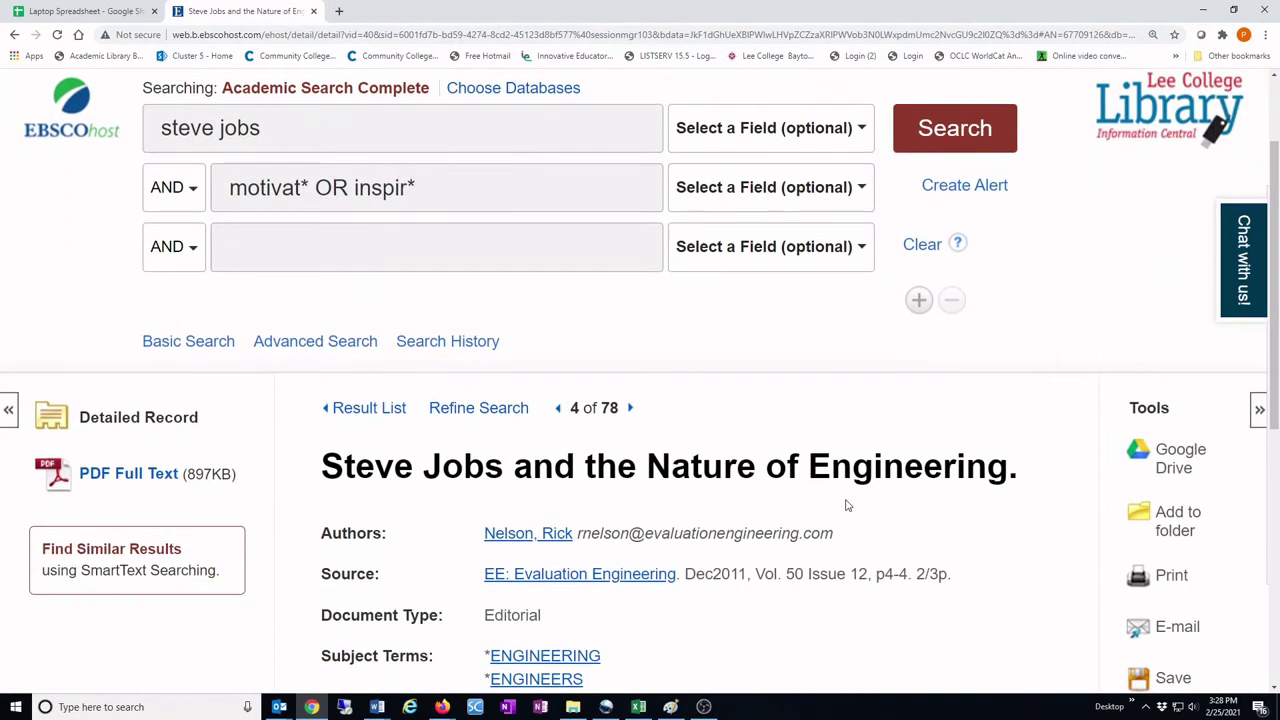
scroll(846, 505, "down", 2)
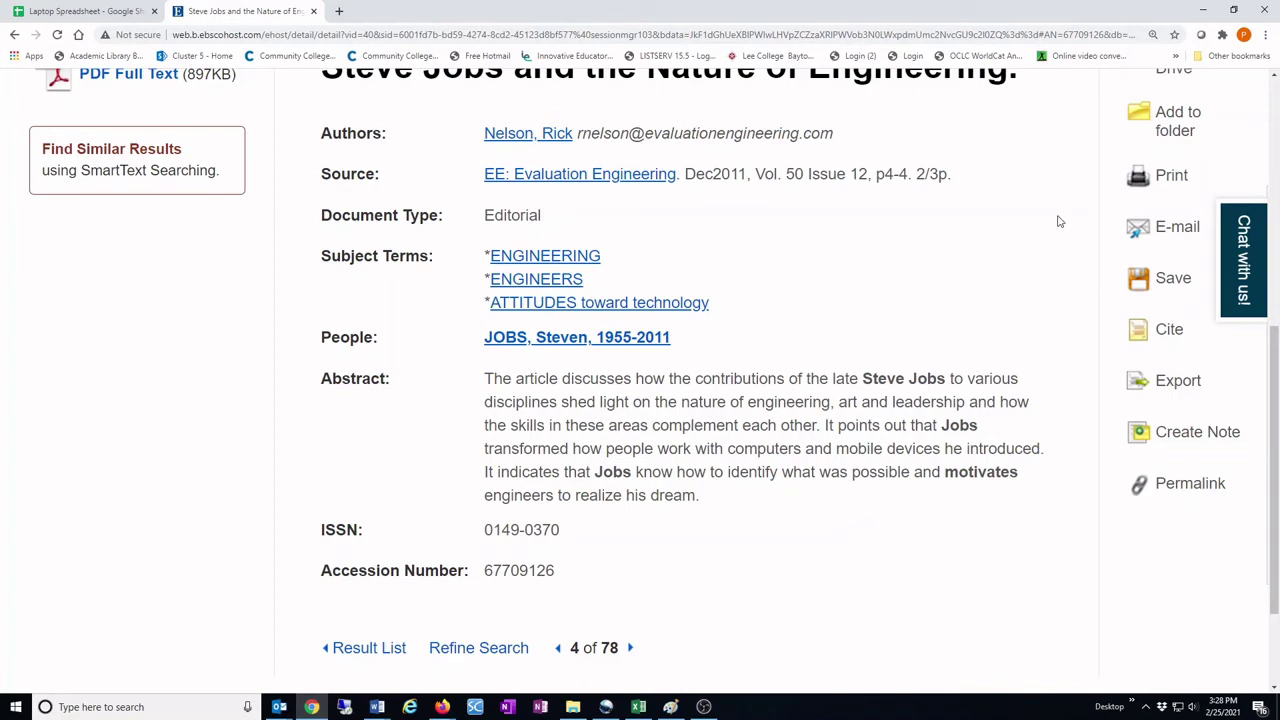
left_click(1177, 130)
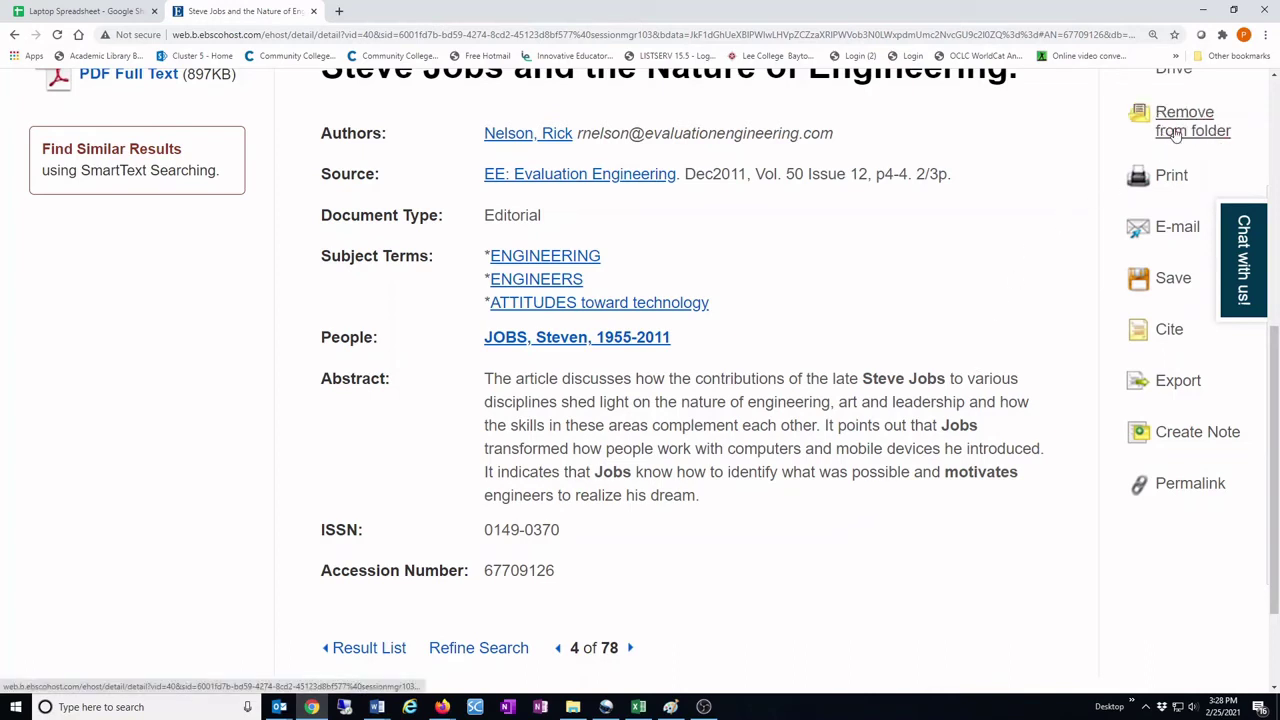
Go back to the search results and open the detailed record of the Maclean's cover story "The Computer as Modern Art".
scroll(223, 141, "up", 3)
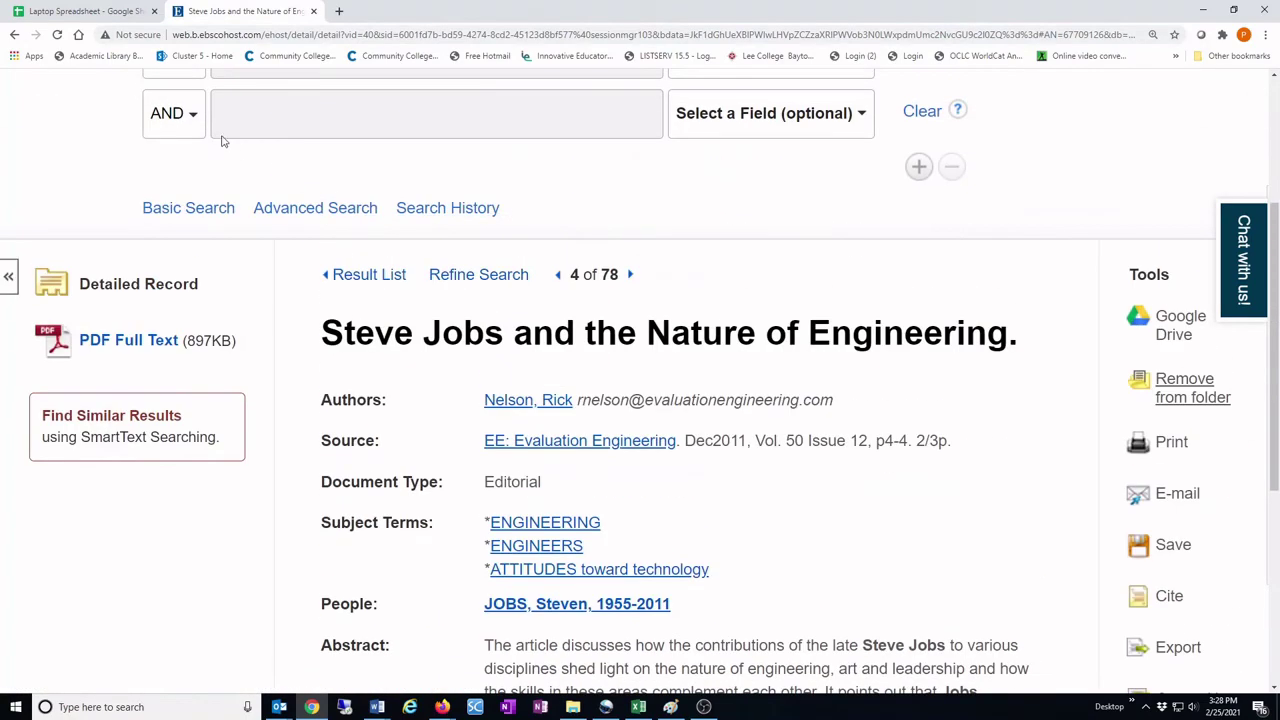
left_click(14, 34)
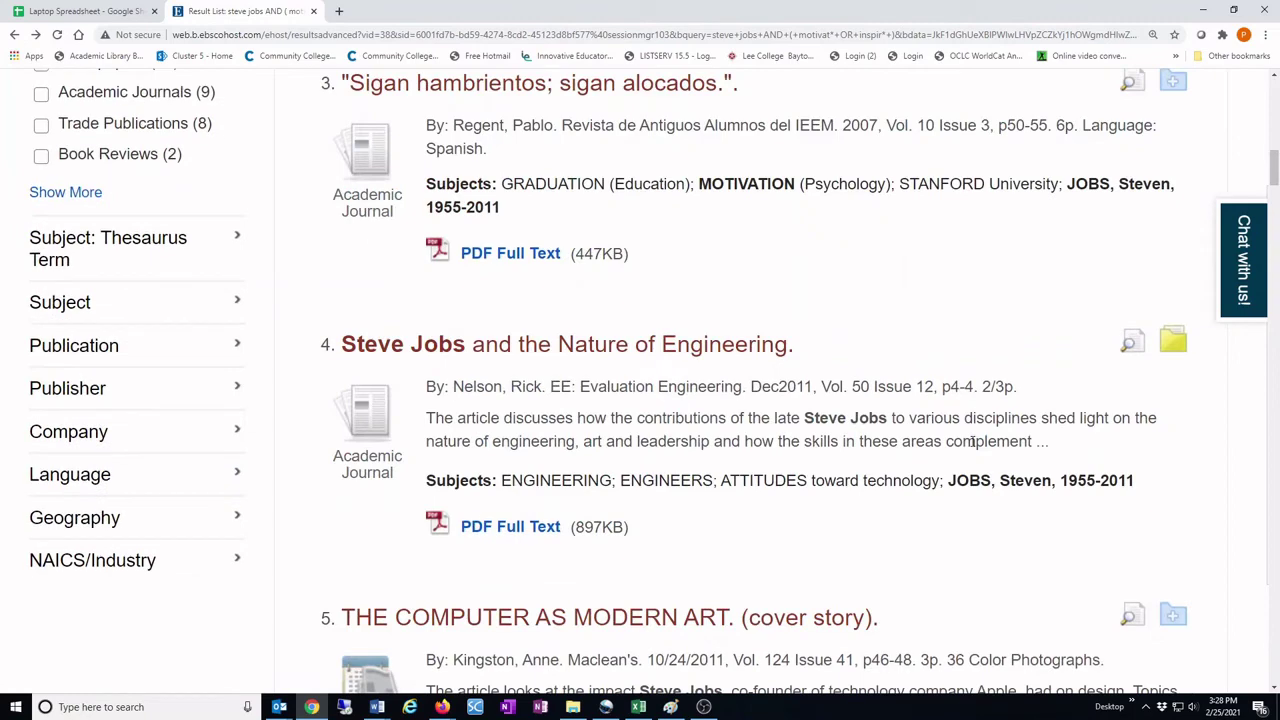
scroll(970, 445, "down", 2)
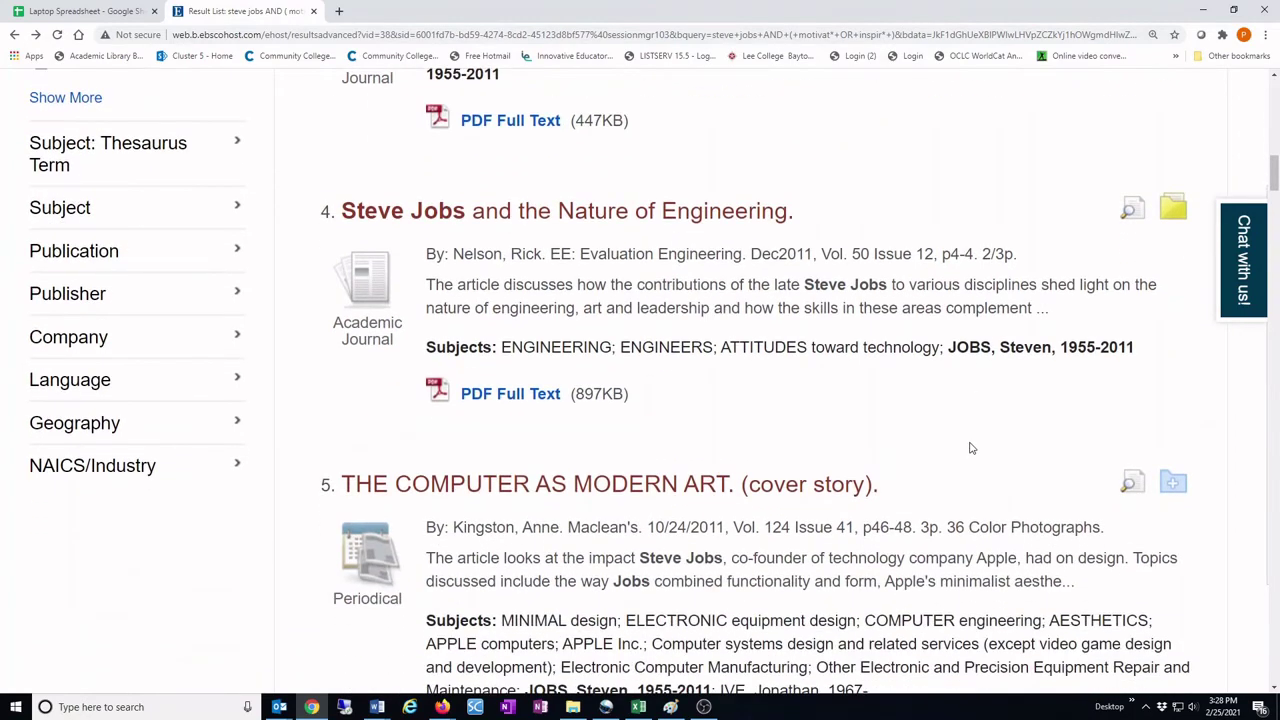
scroll(970, 448, "down", 2)
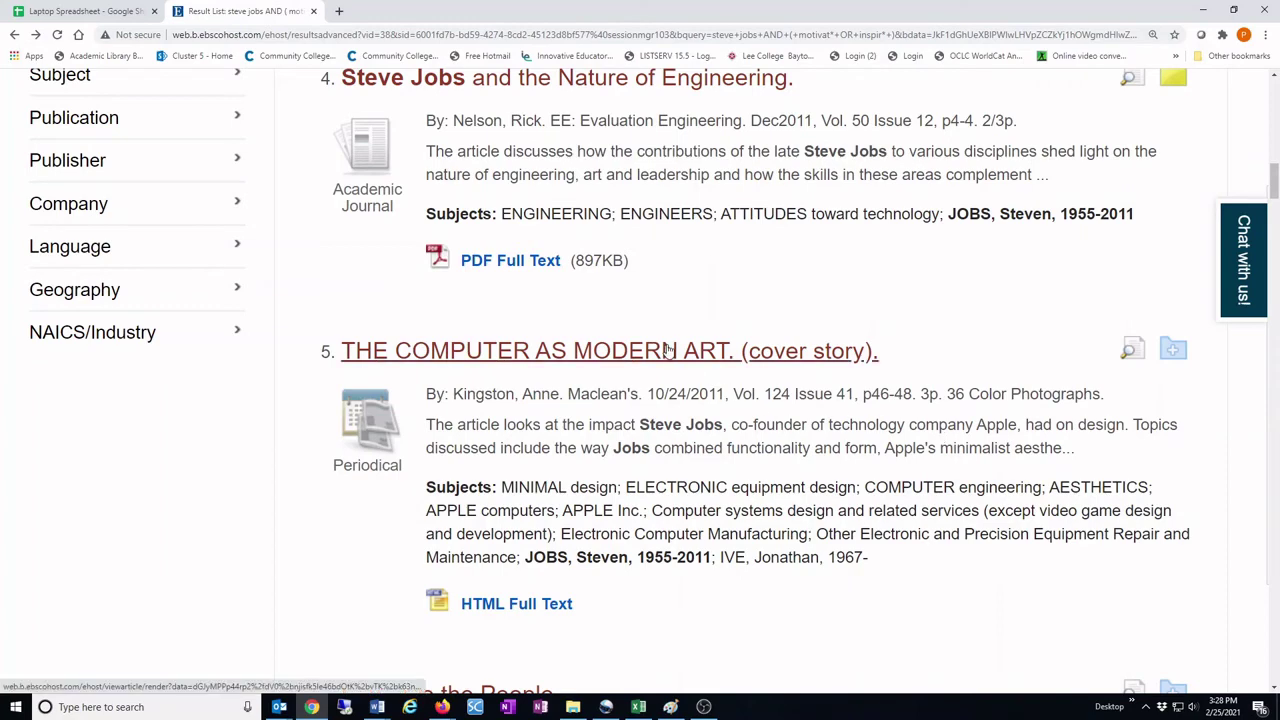
left_click(751, 366)
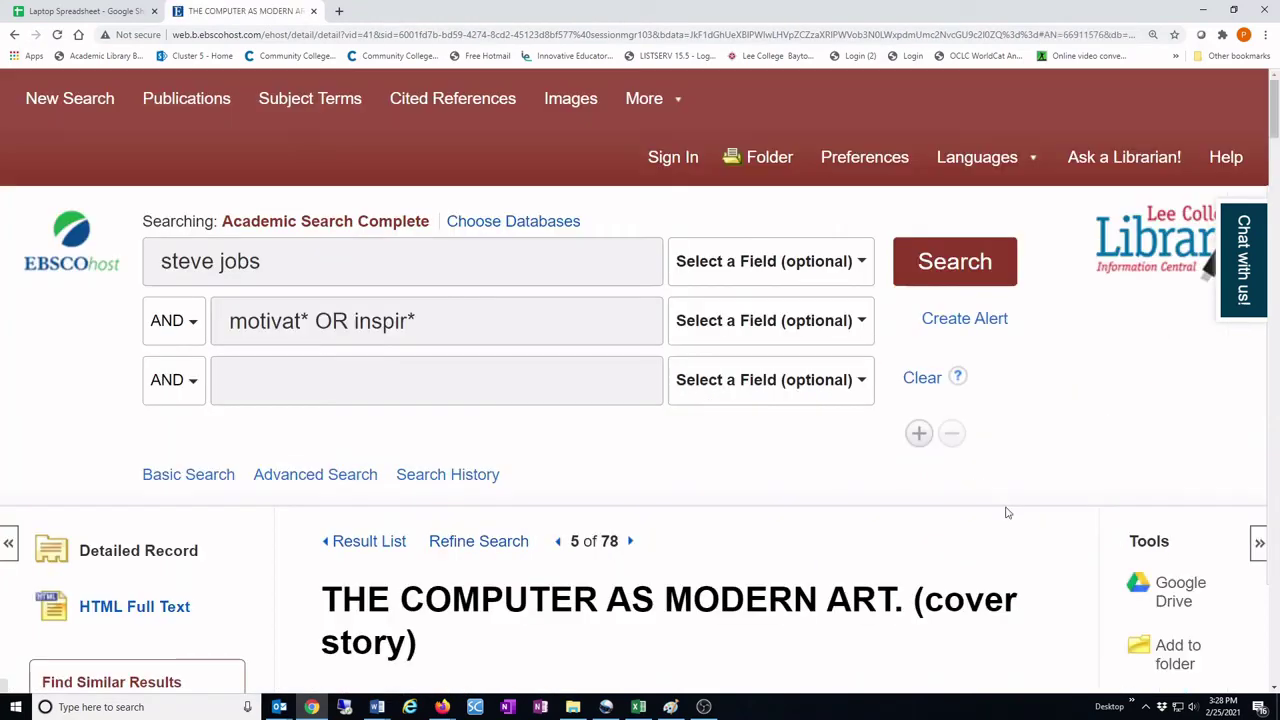
Read the abstract of "The Computer as Modern Art" and add the article to the folder.
scroll(1008, 513, "down", 5)
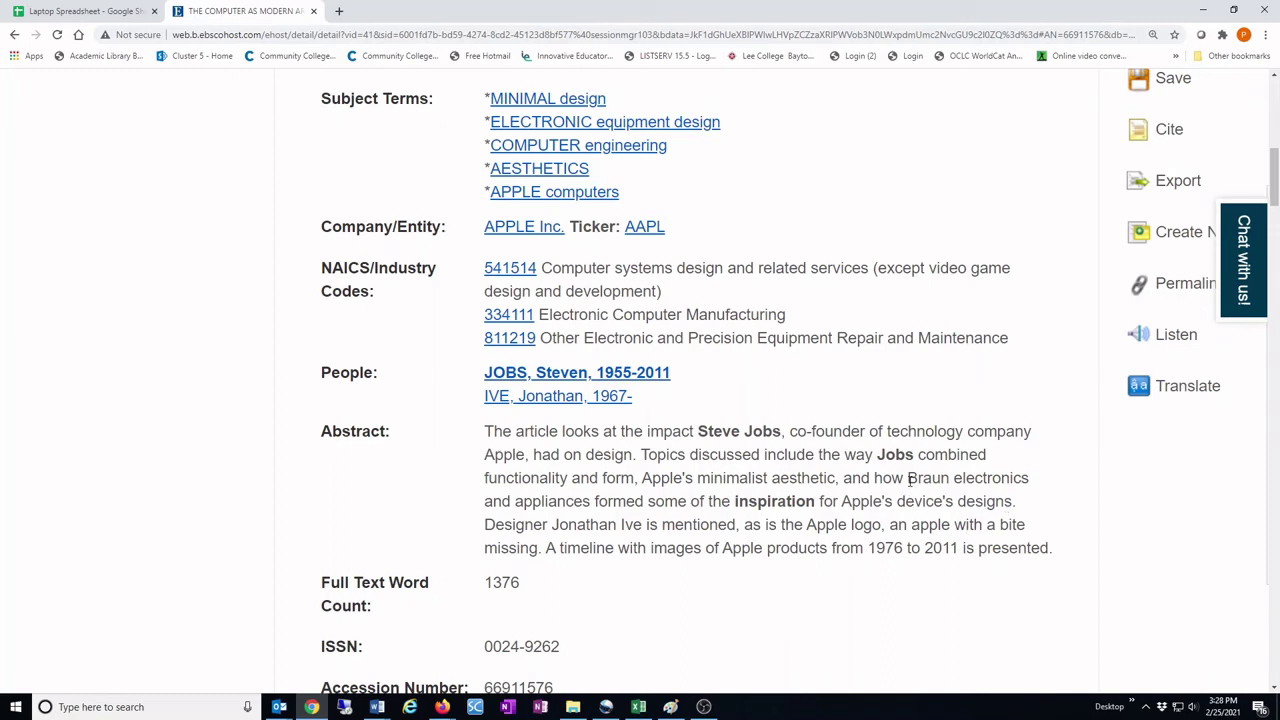
scroll(1000, 465, "up", 3)
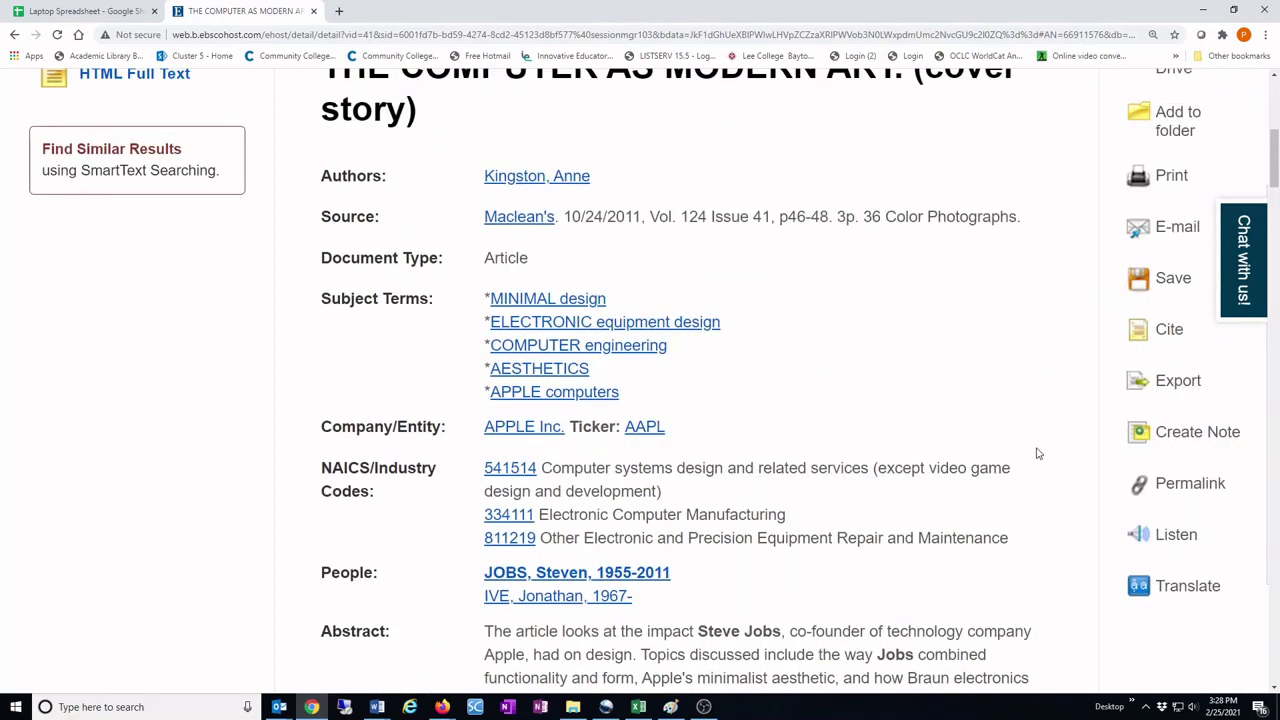
scroll(1200, 262, "up", 2)
left_click(1193, 256)
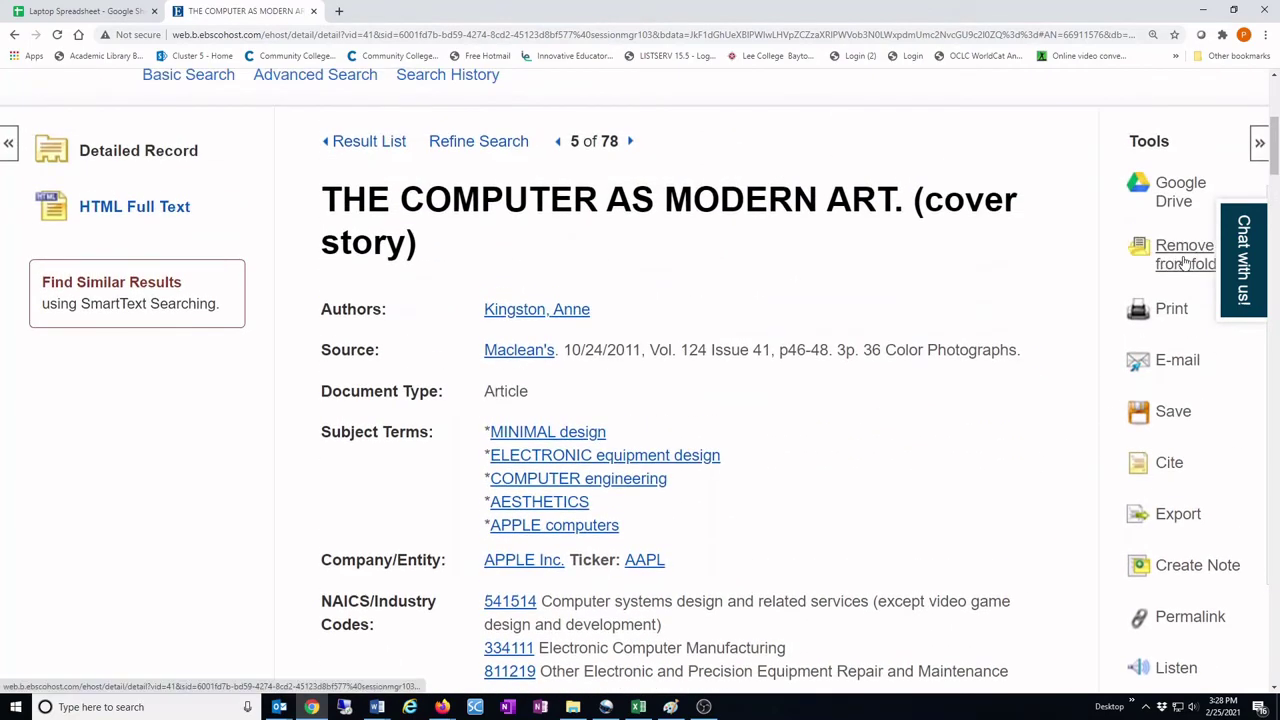
Return to the search results and open the detailed record of "A Genius Who Discovered His Intuition in India".
left_click(14, 34)
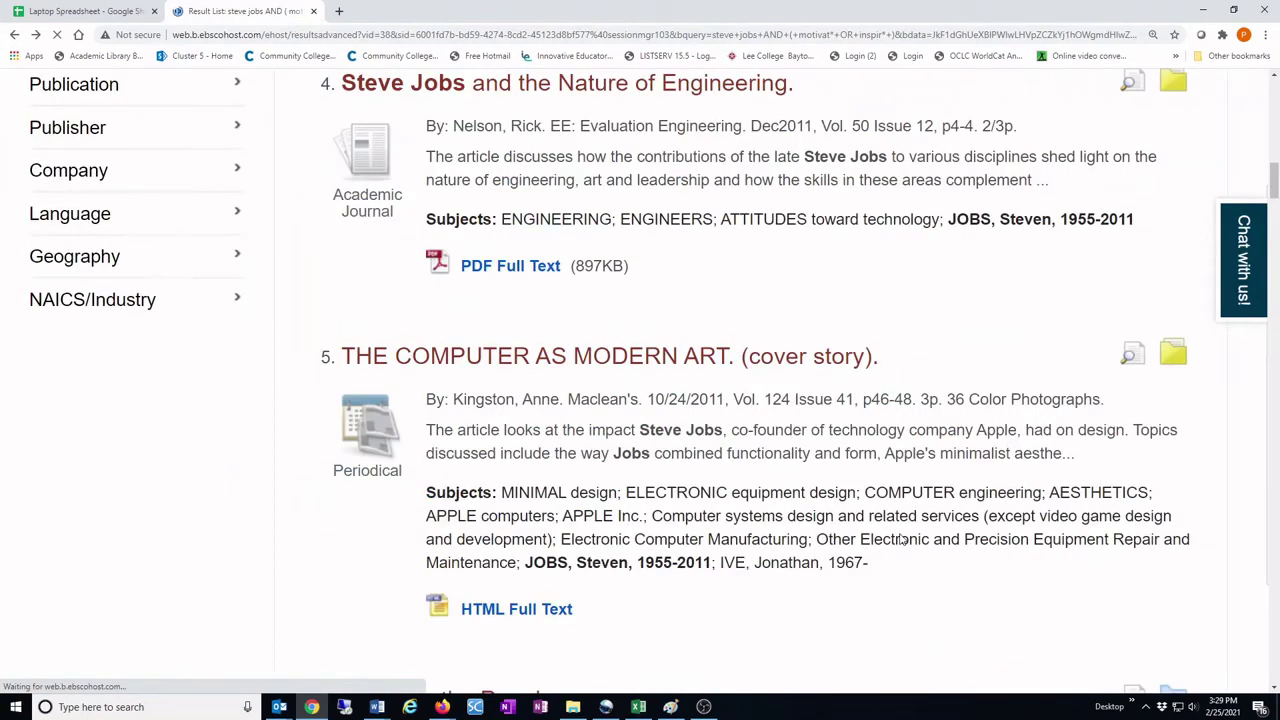
scroll(899, 537, "down", 4)
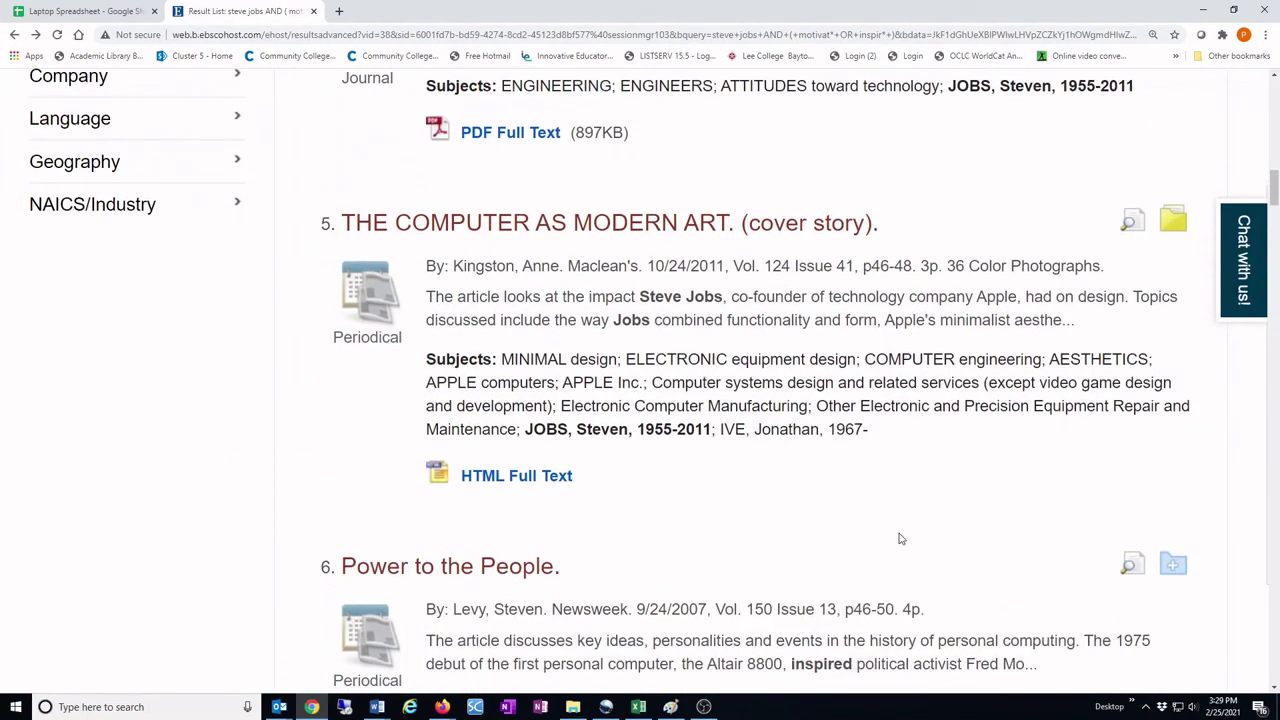
scroll(899, 537, "down", 2)
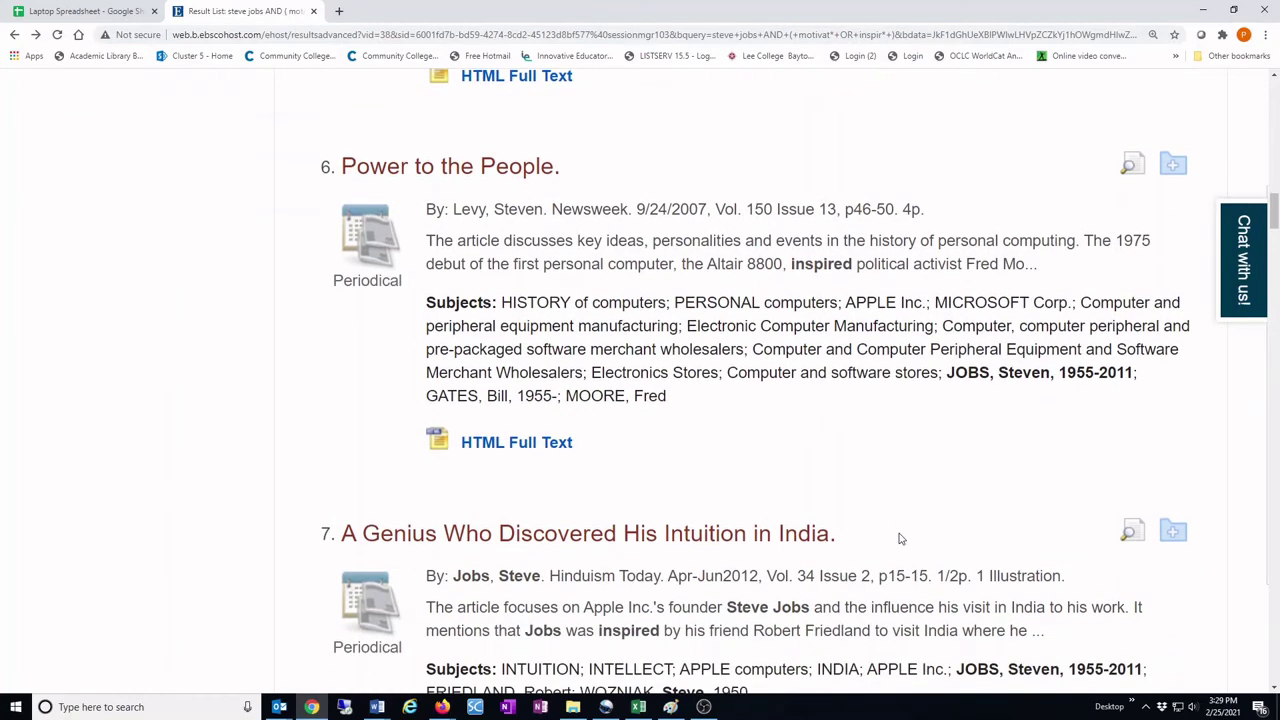
scroll(903, 539, "up", 1)
scroll(903, 539, "down", 3)
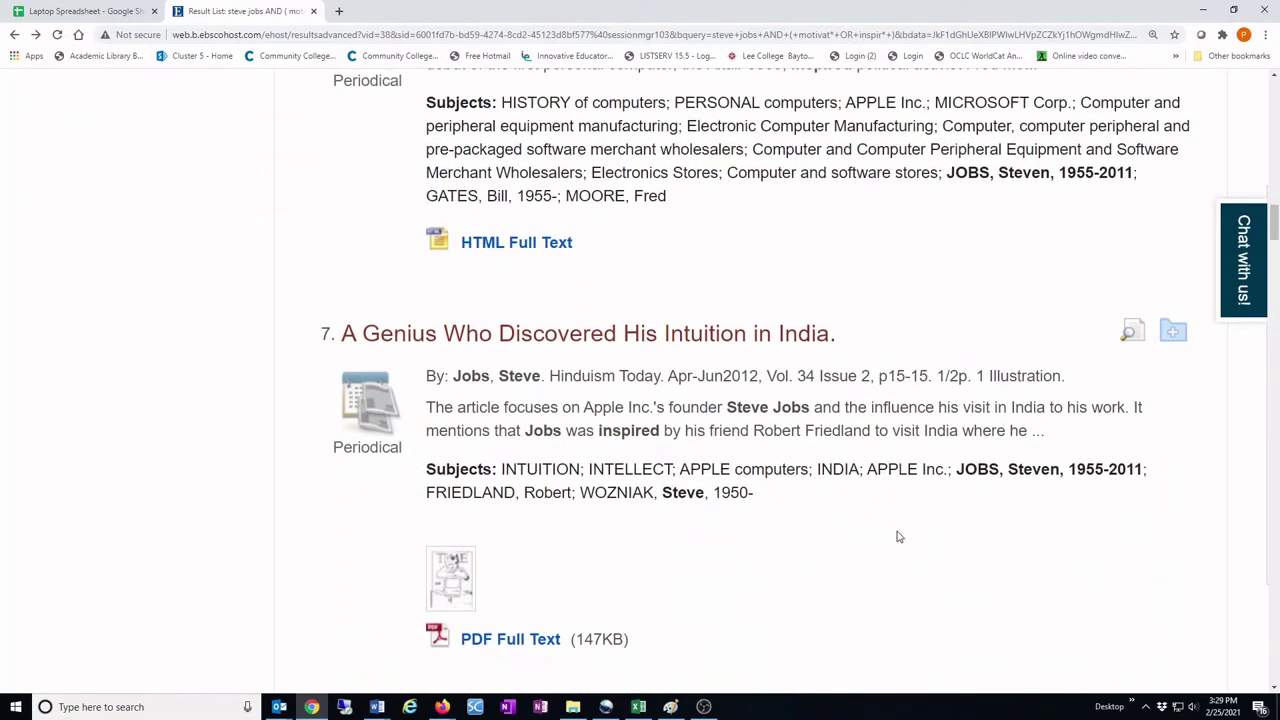
left_click(741, 345)
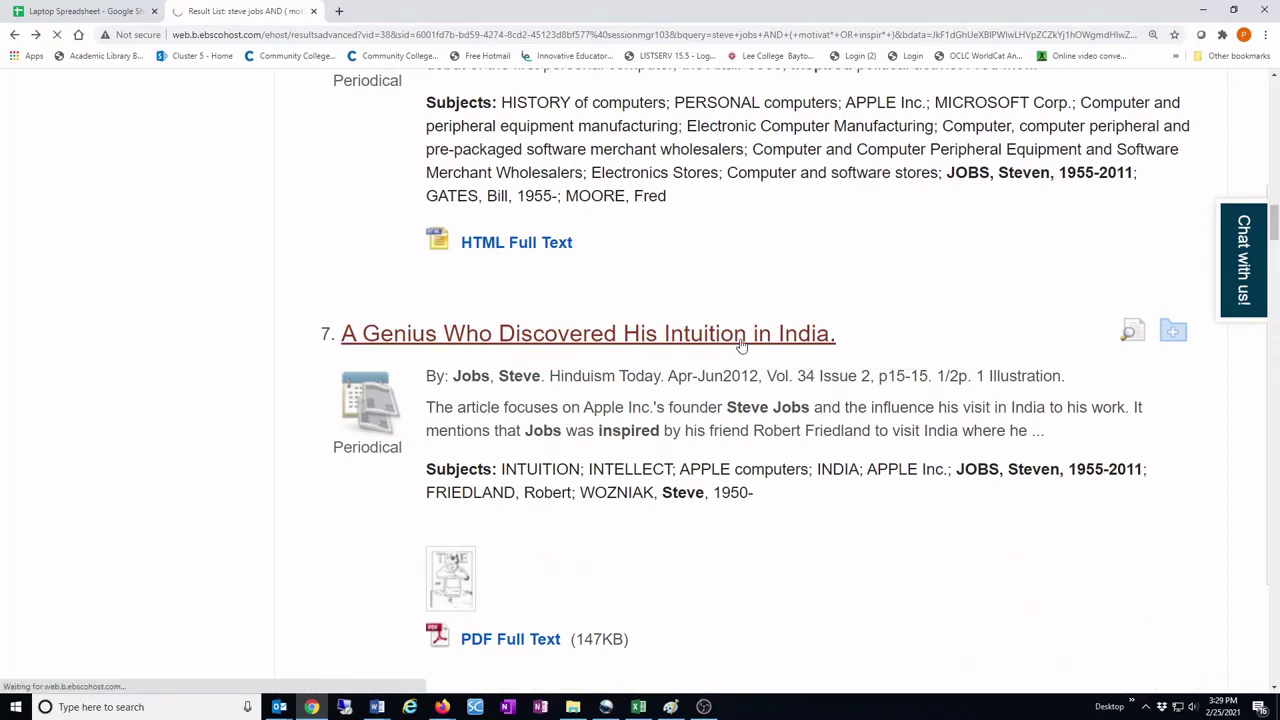
scroll(885, 444, "down", 1)
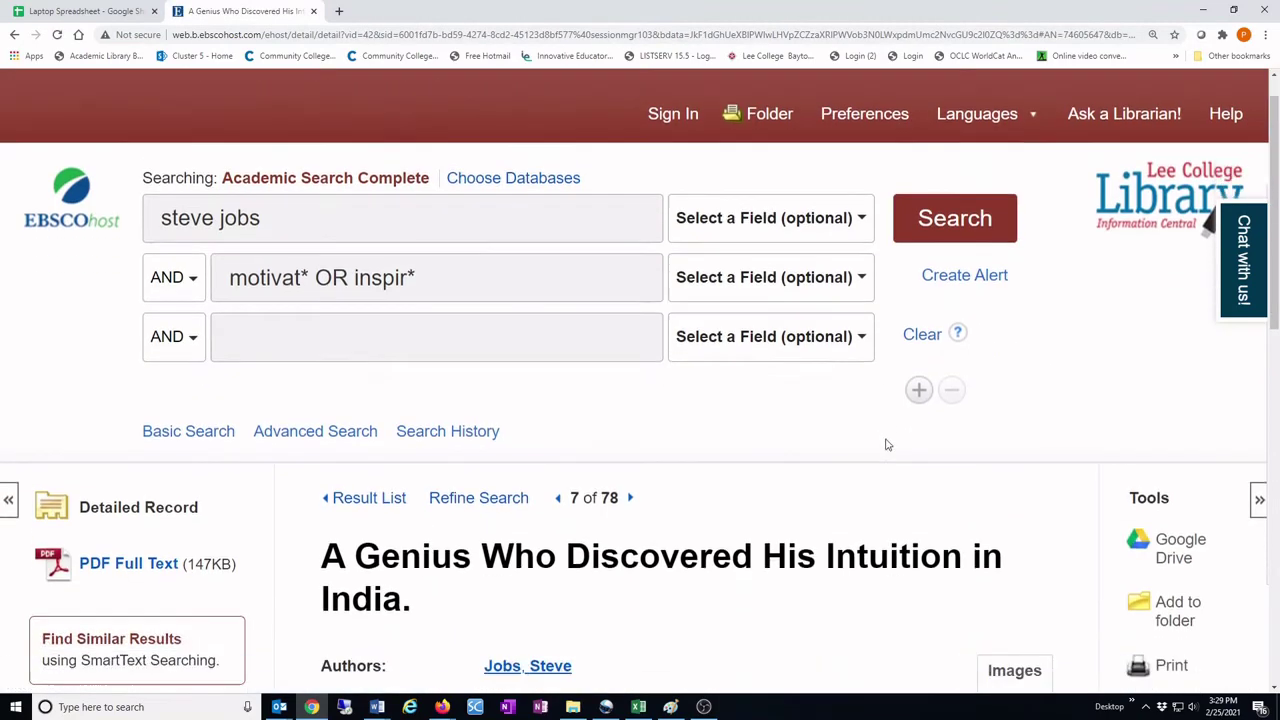
Read the abstract of "A Genius Who Discovered His Intuition in India" and add the article to the folder.
scroll(885, 444, "down", 6)
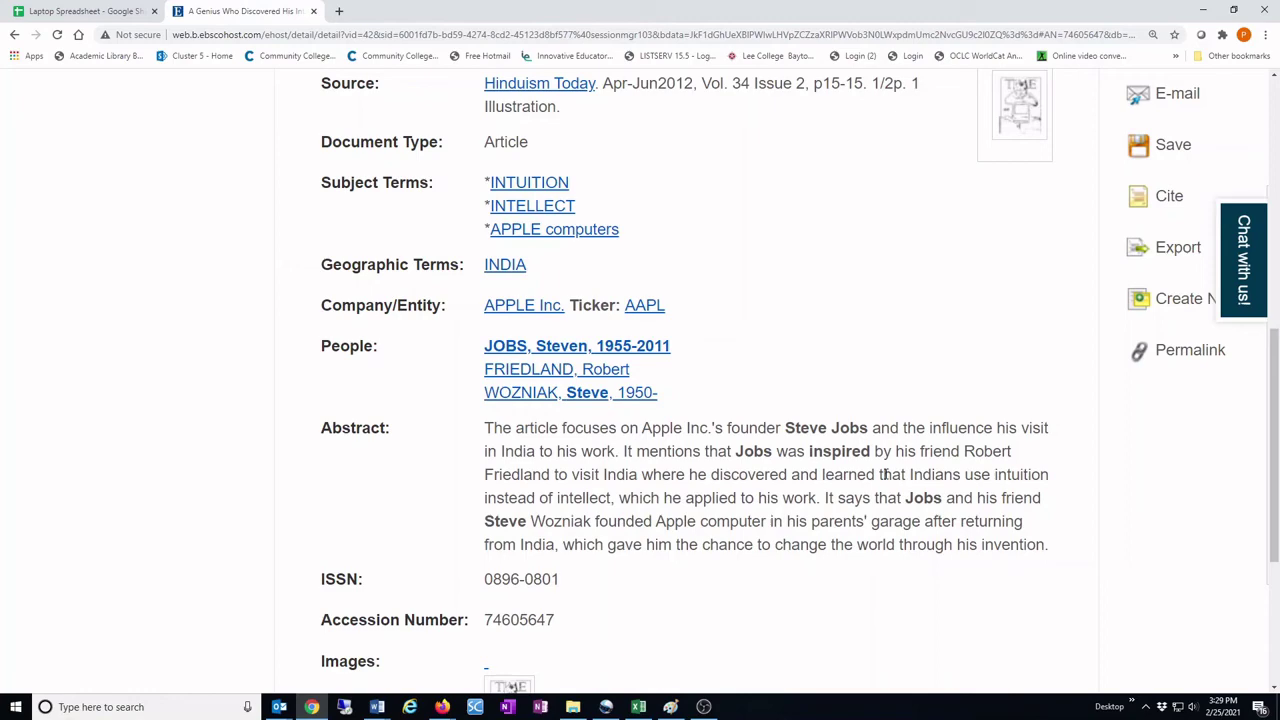
scroll(884, 474, "up", 5)
scroll(1099, 575, "down", 2)
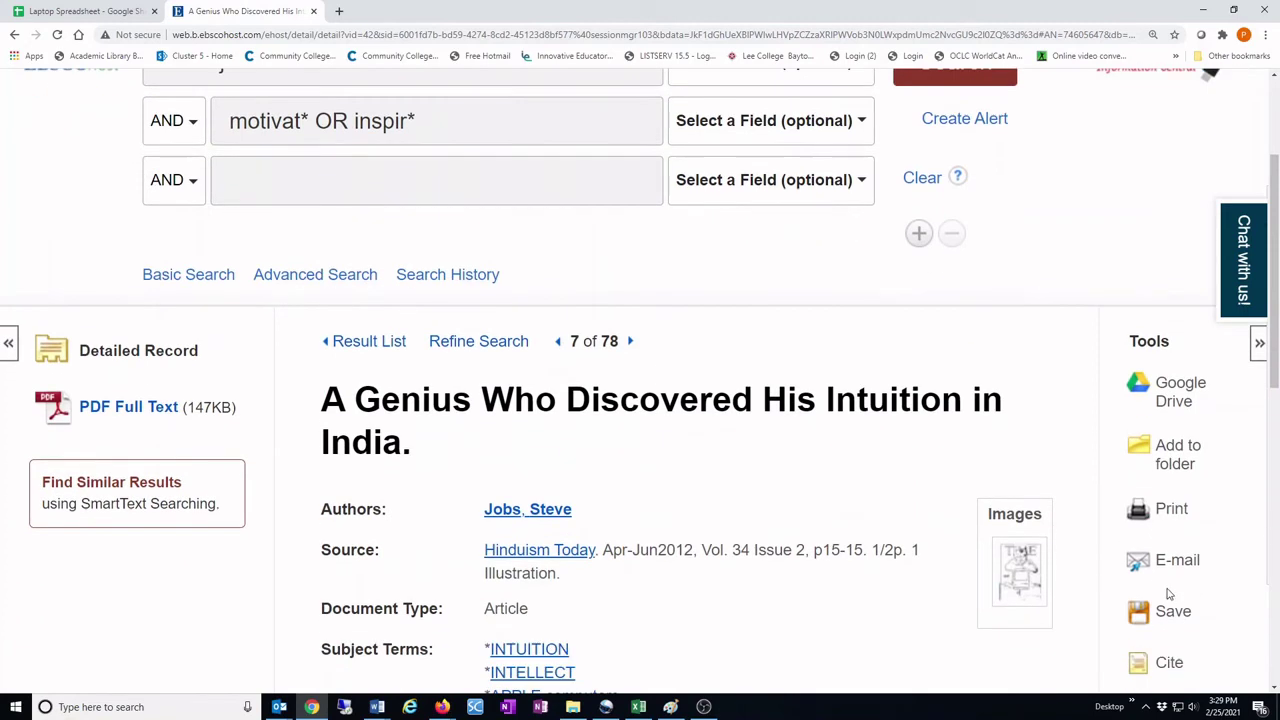
left_click(1172, 330)
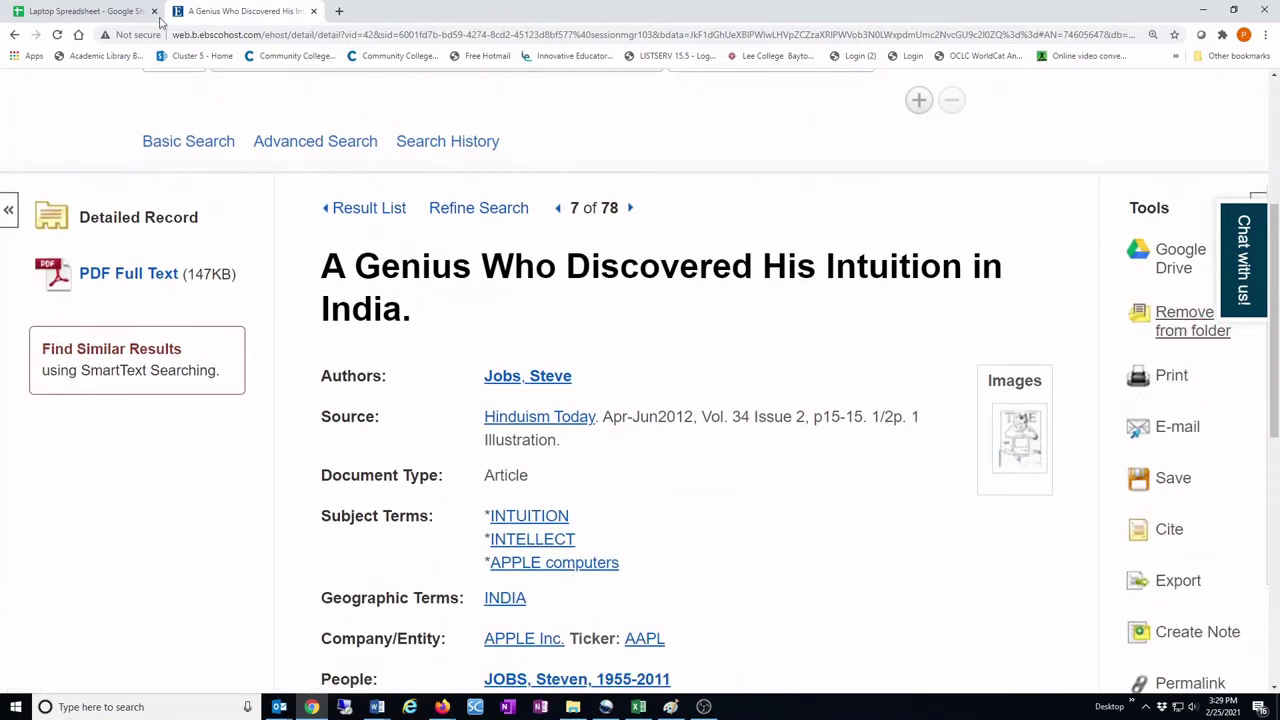
Return to the search results and open the detailed record of "How Steve Jobs' last advice to Larry Page inspired Alphabet".
left_click(14, 35)
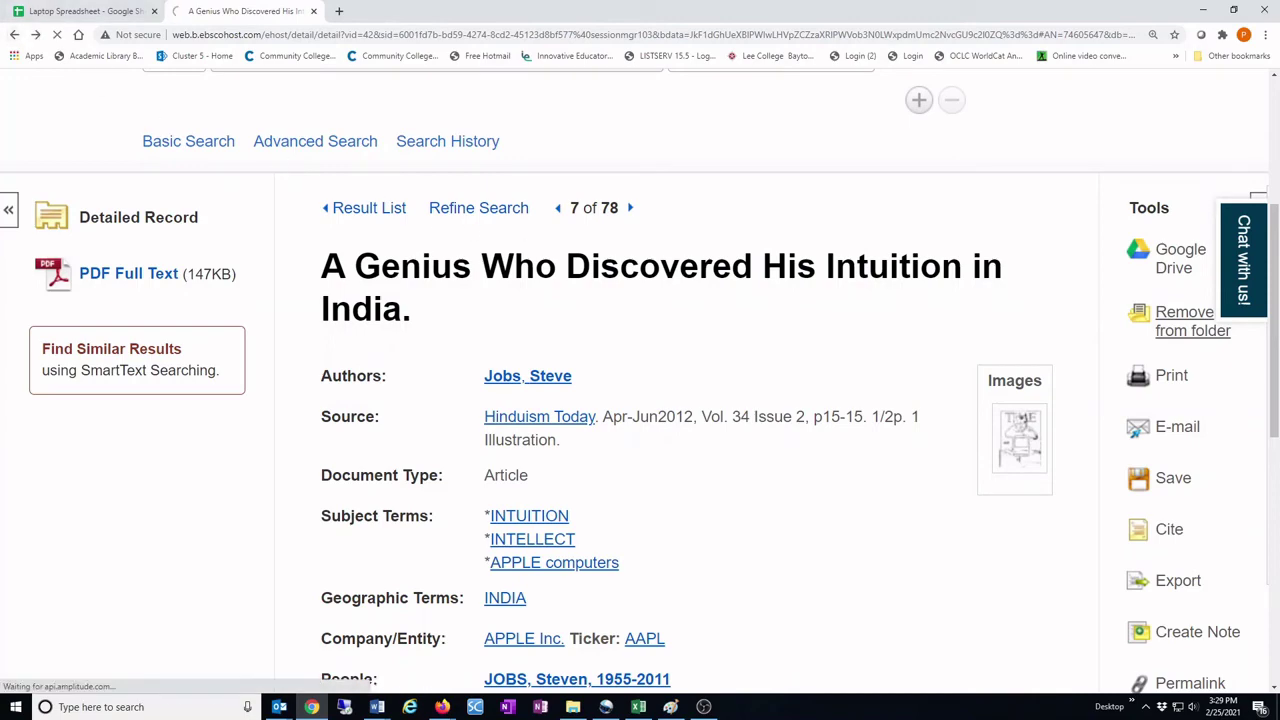
scroll(900, 371, "down", 3)
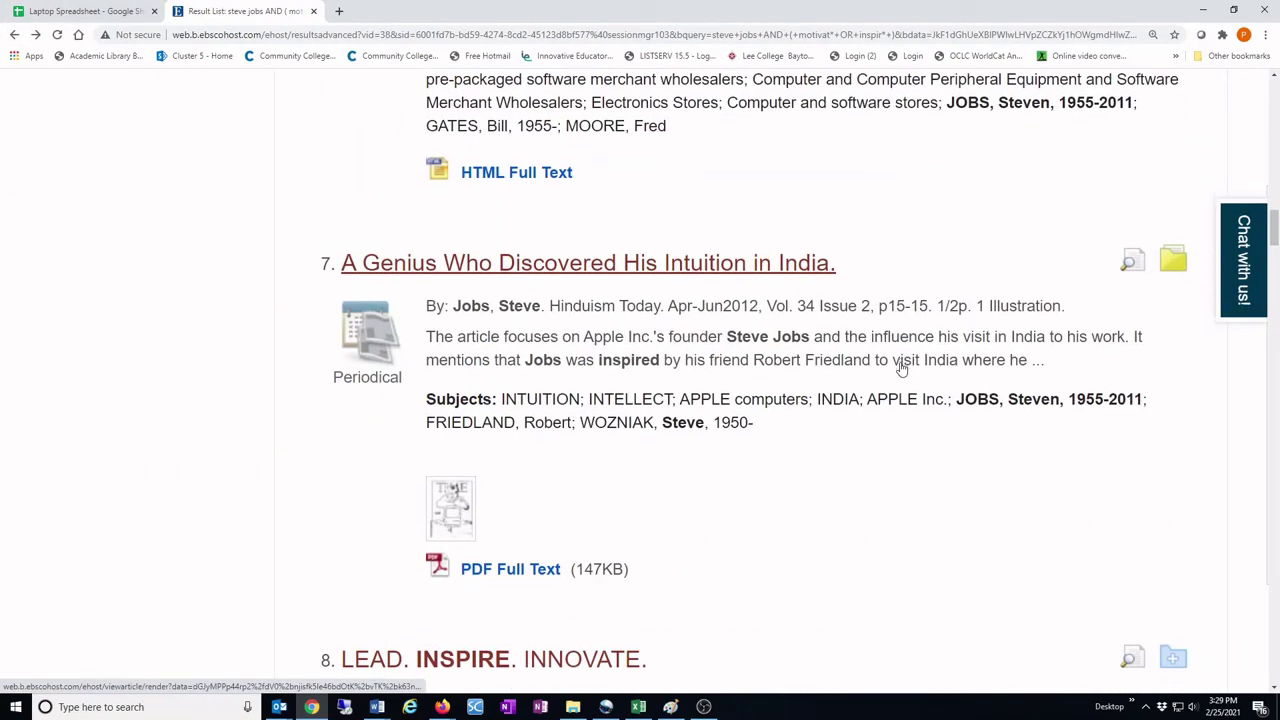
scroll(905, 370, "down", 10)
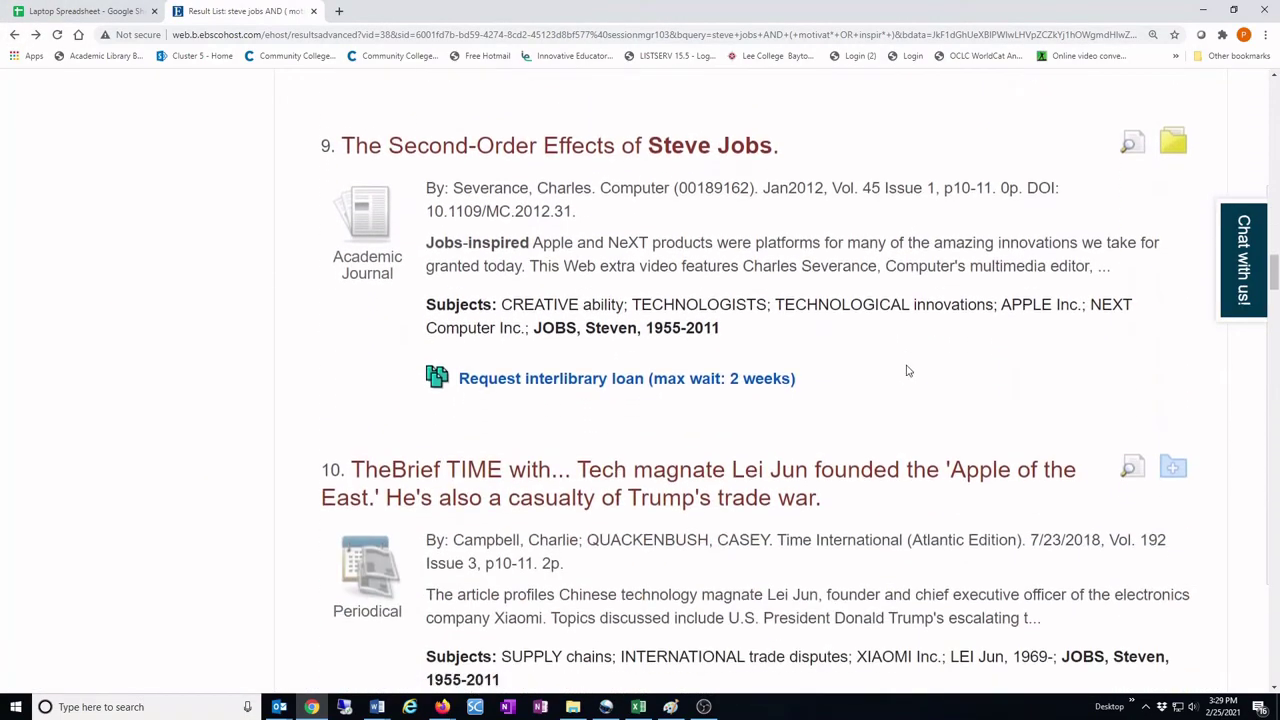
scroll(908, 370, "down", 10)
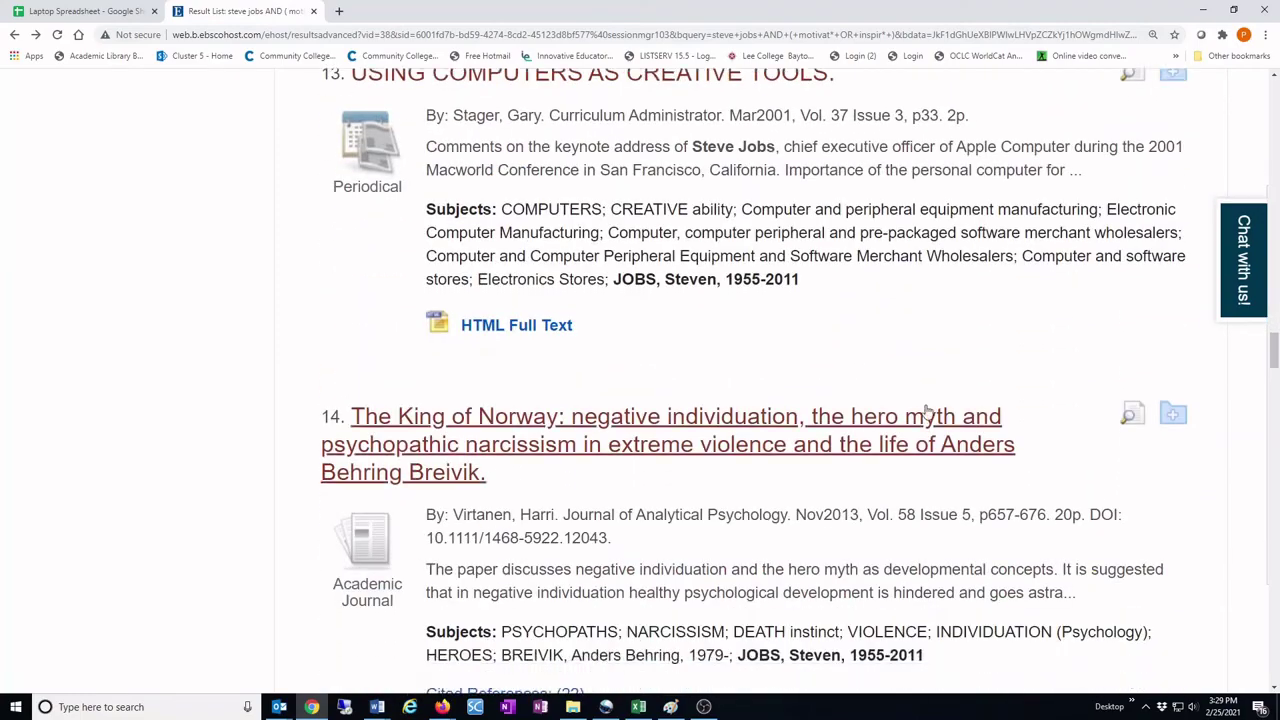
scroll(927, 414, "down", 7)
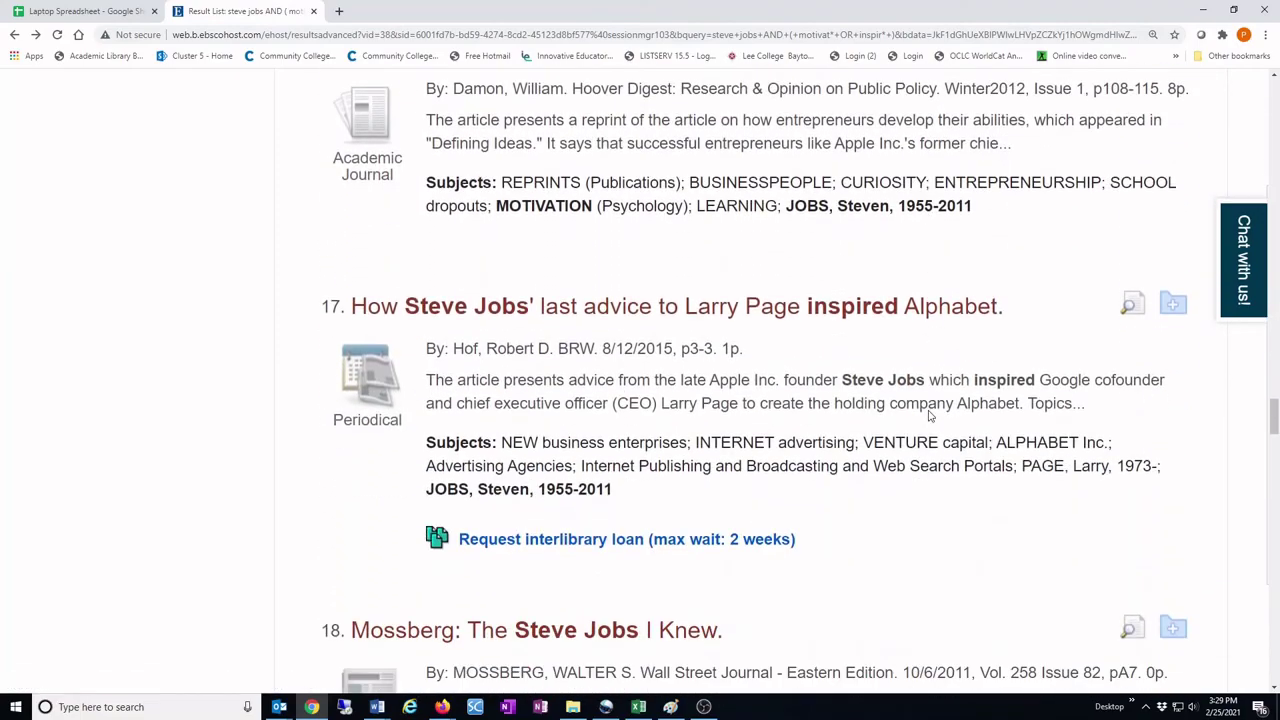
left_click(811, 318)
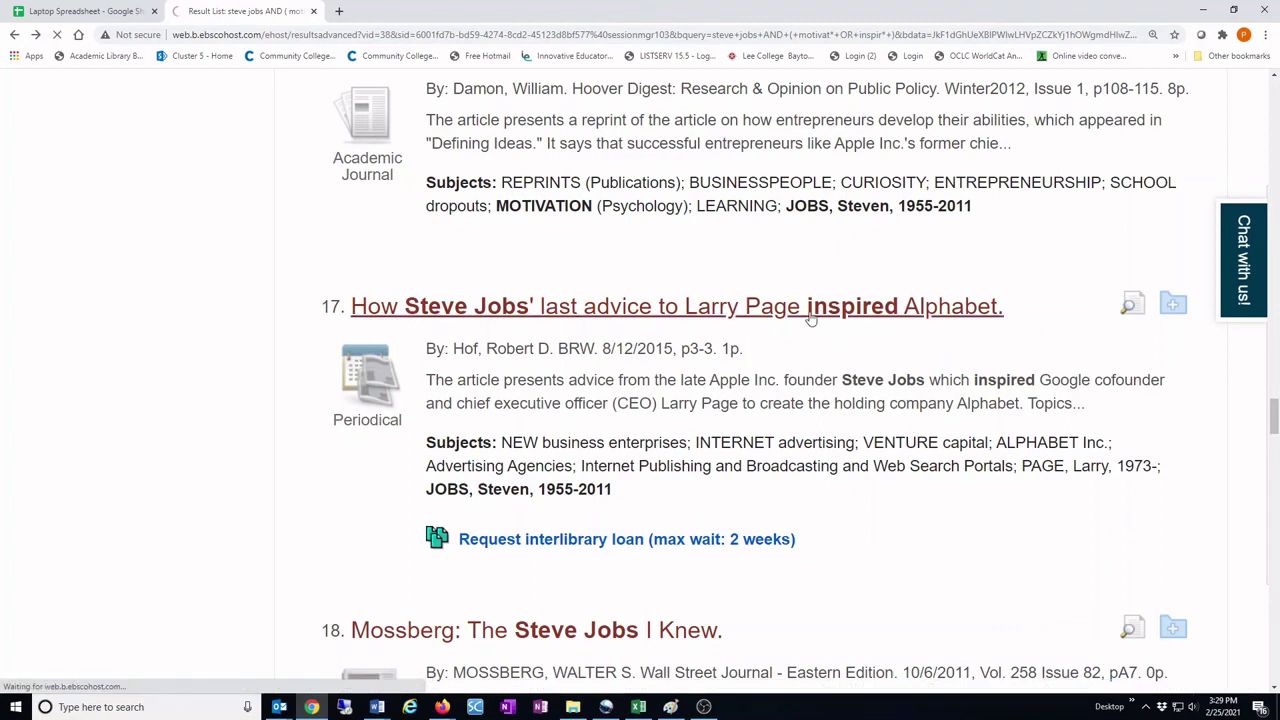
Read the abstract of "How Steve Jobs' last advice to Larry Page inspired Alphabet" and add the article to the folder.
scroll(928, 450, "down", 4)
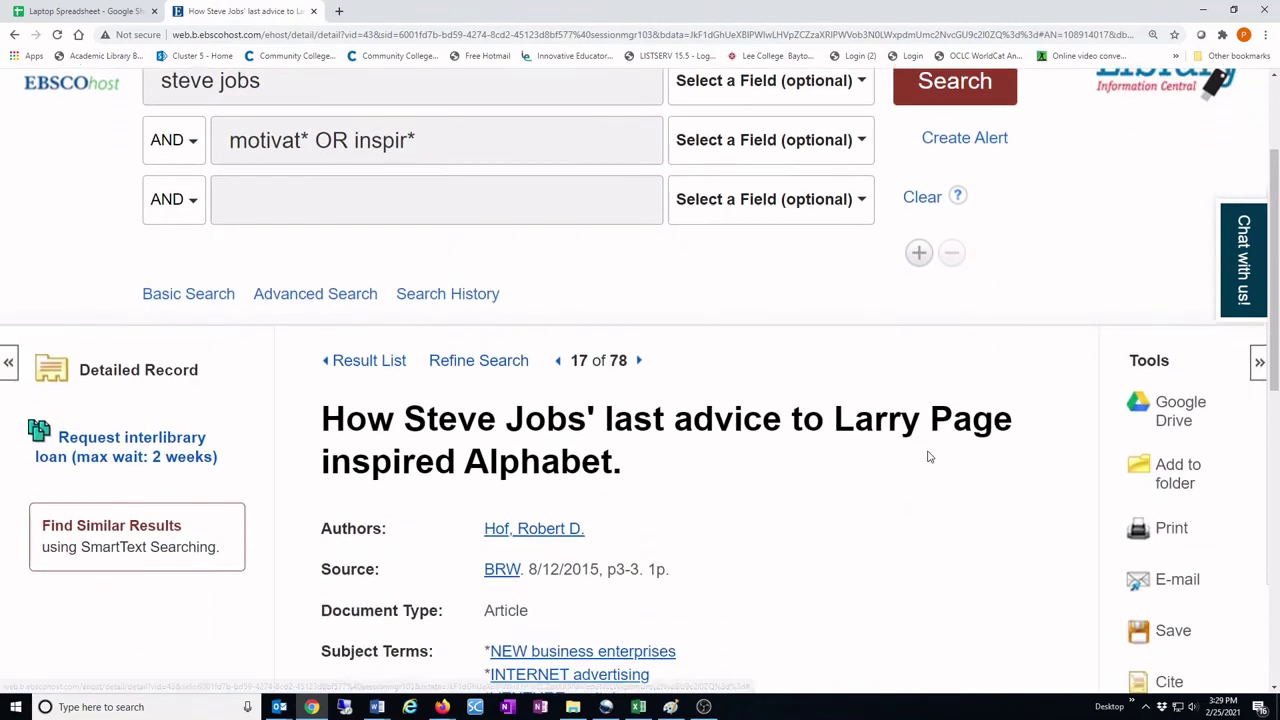
scroll(928, 457, "down", 3)
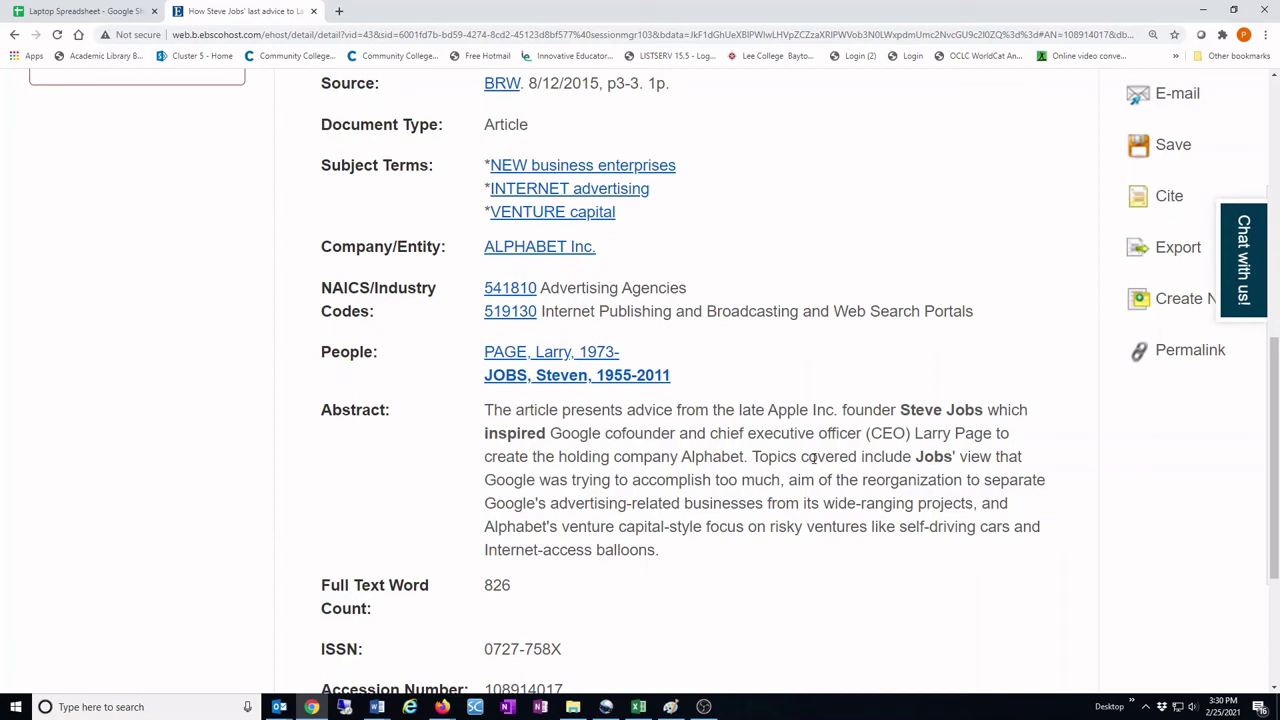
scroll(1040, 355, "up", 3)
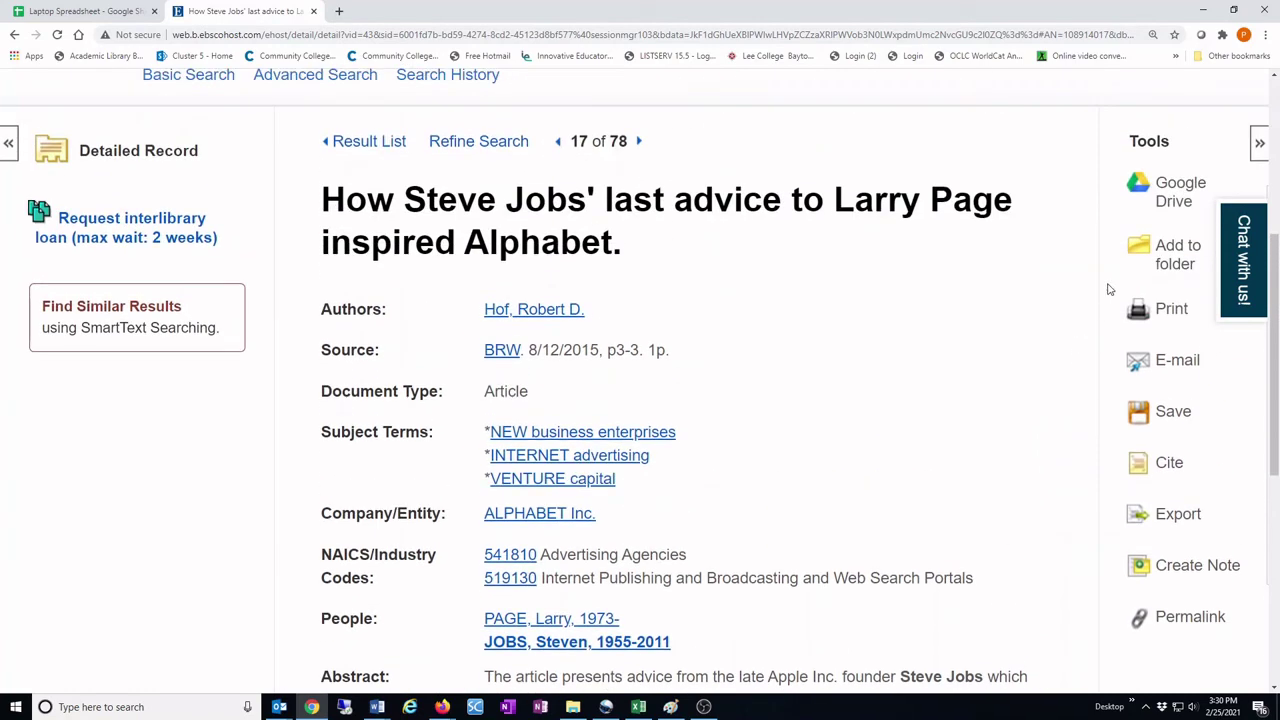
left_click(1167, 250)
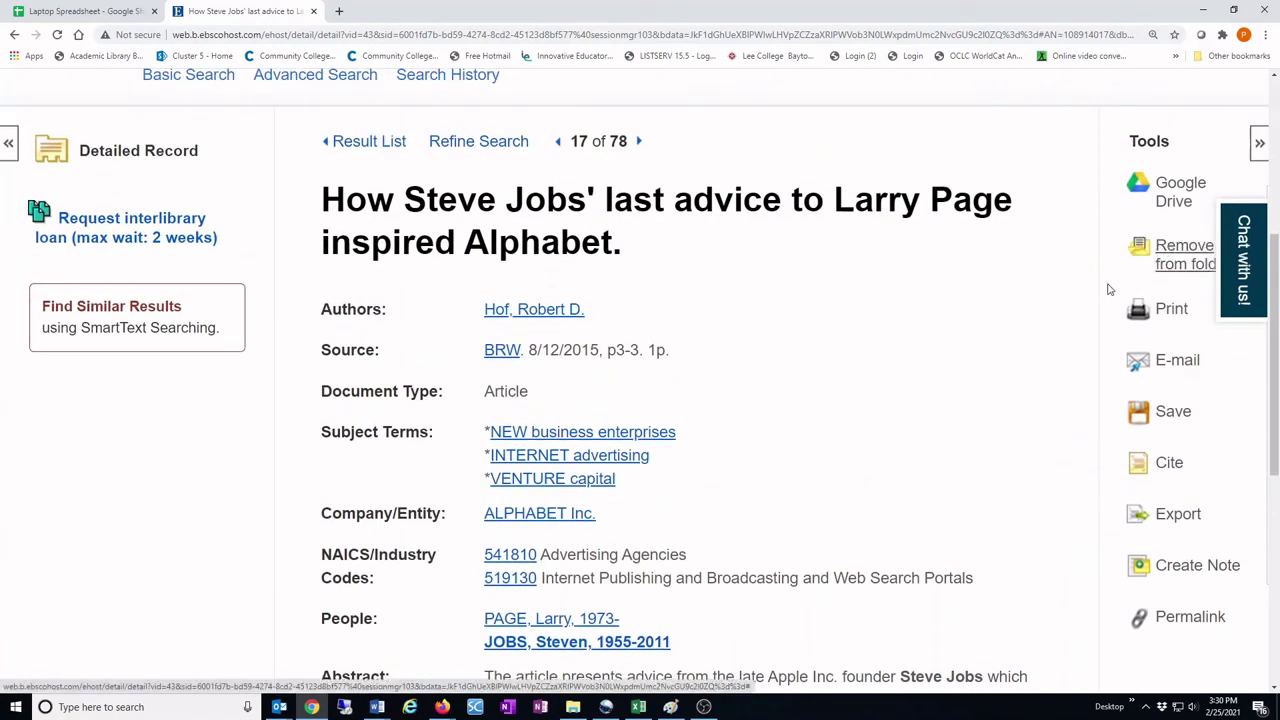
Open the folder of collected articles, select all of its items and collapse the tools pane.
scroll(890, 338, "up", 4)
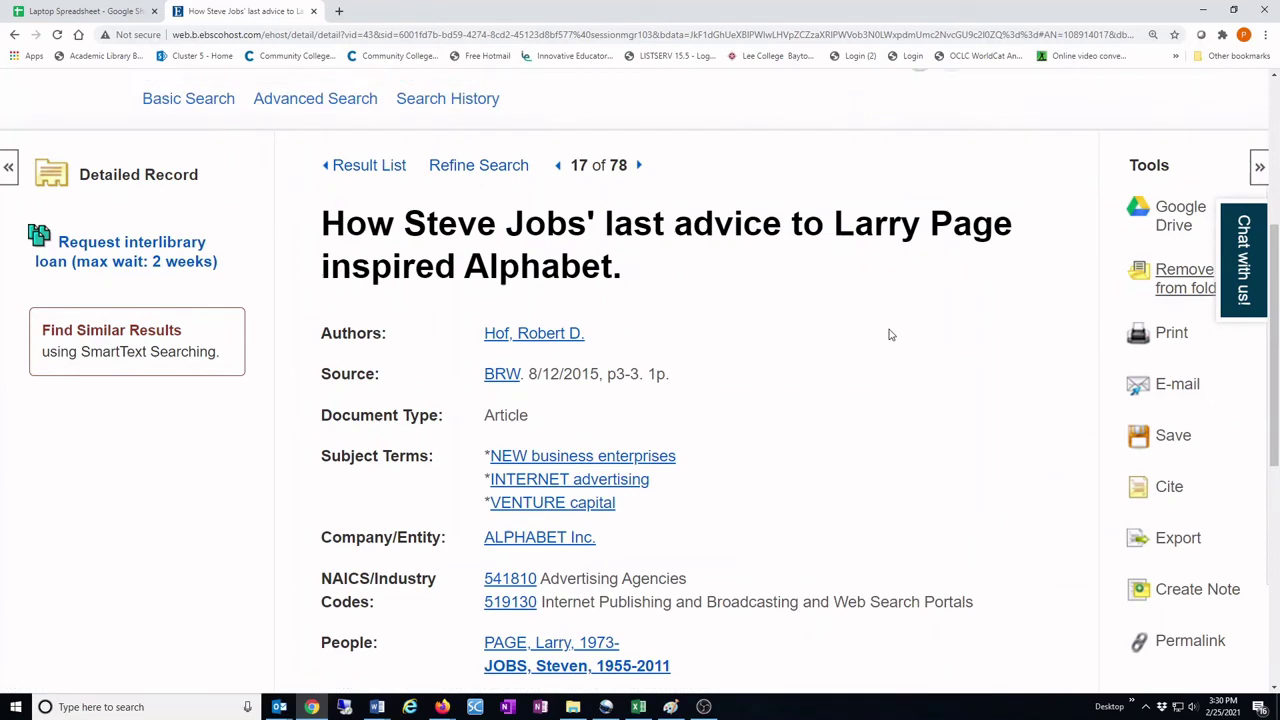
left_click(767, 159)
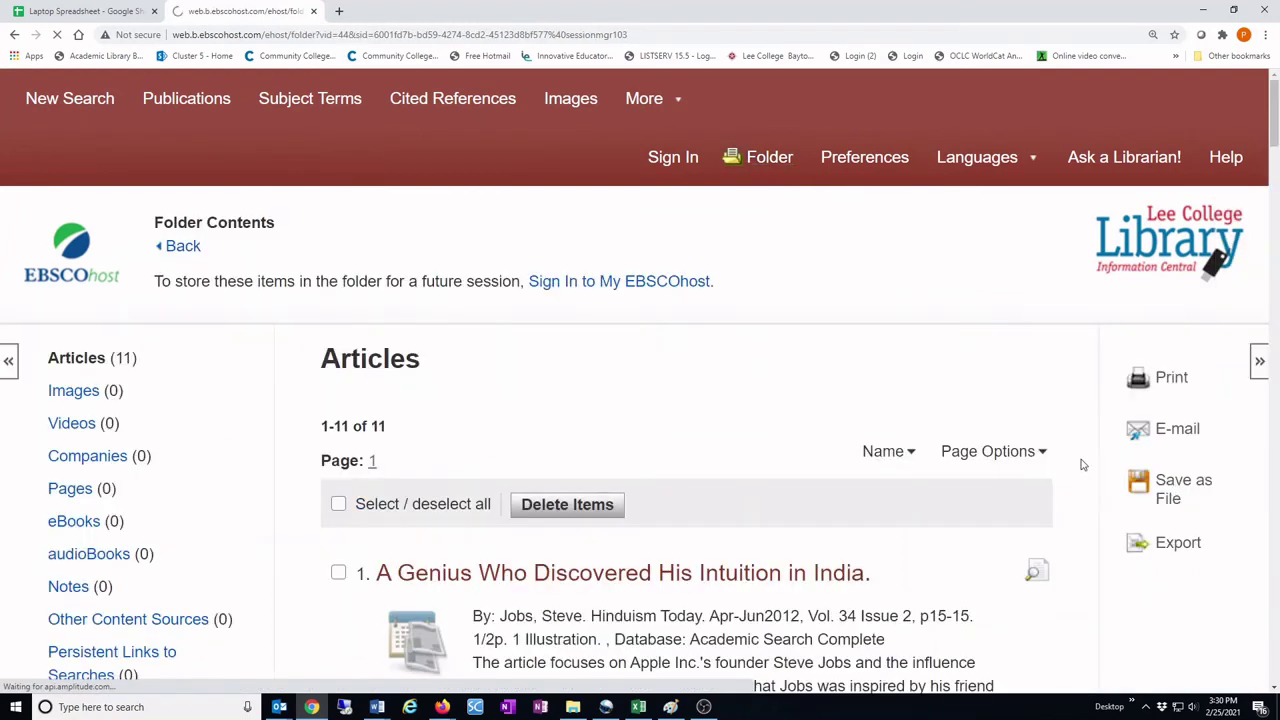
scroll(1043, 527, "down", 1)
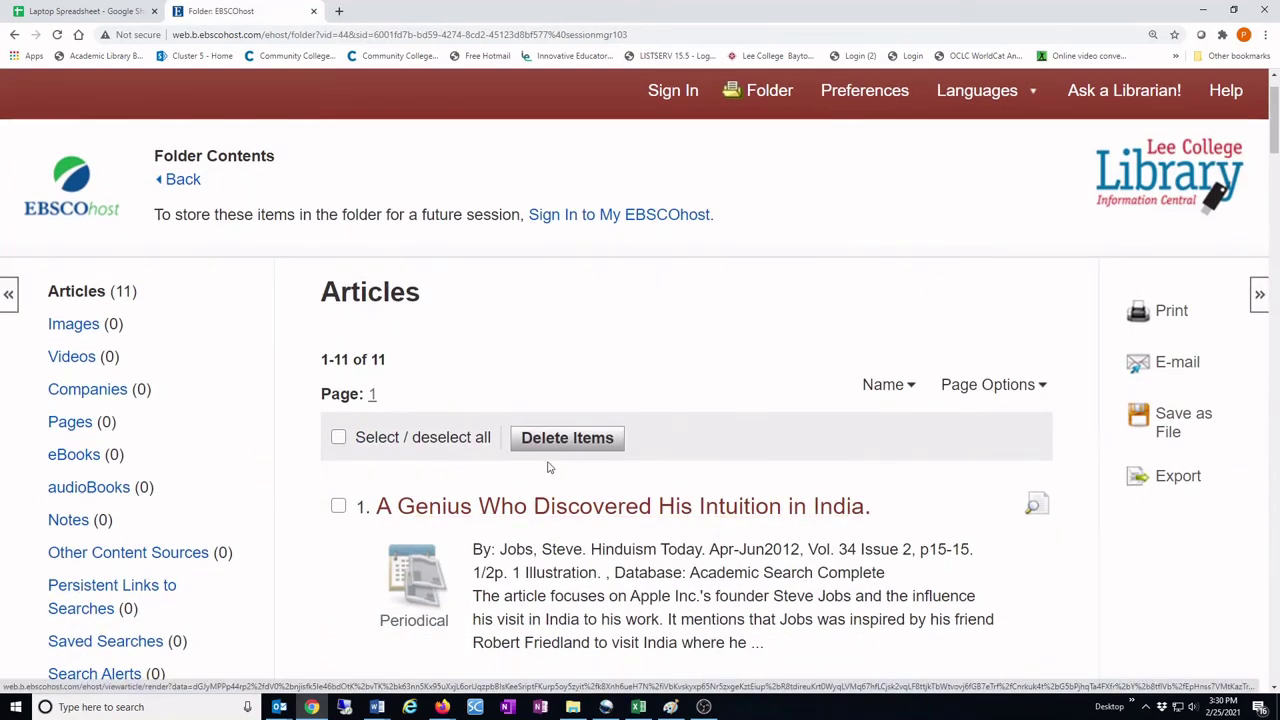
left_click(338, 440)
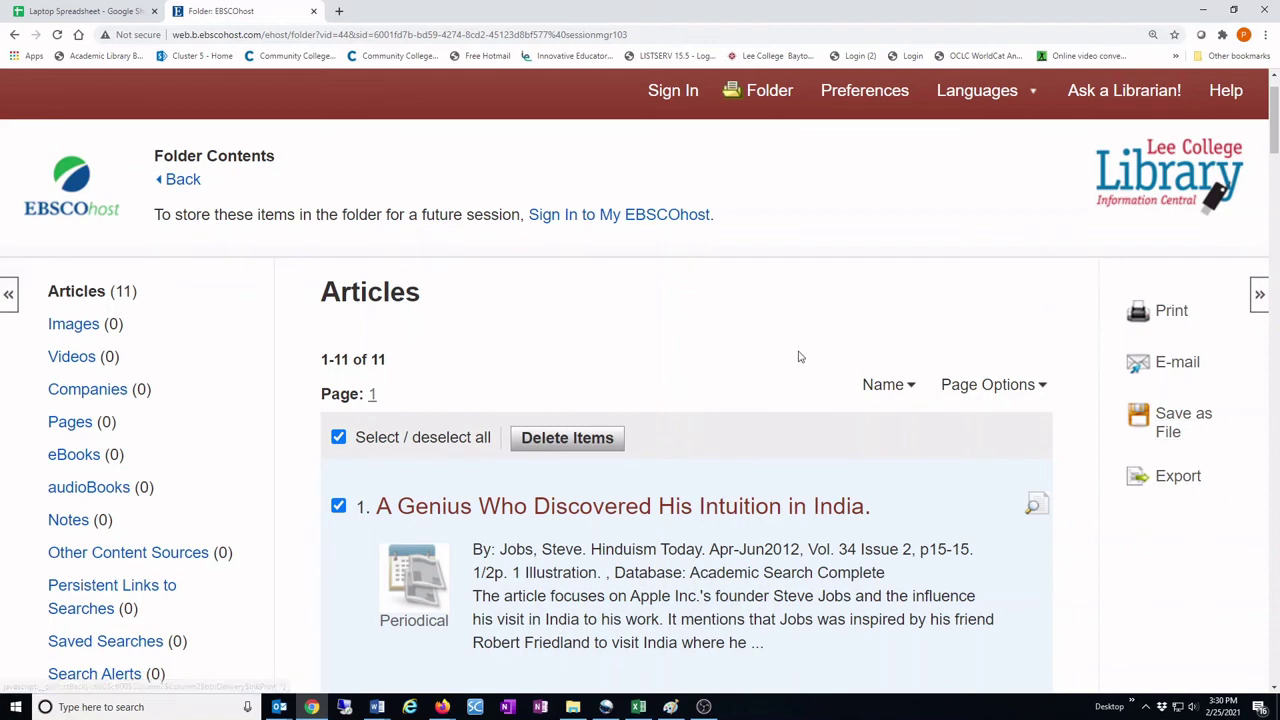
left_click(1258, 296)
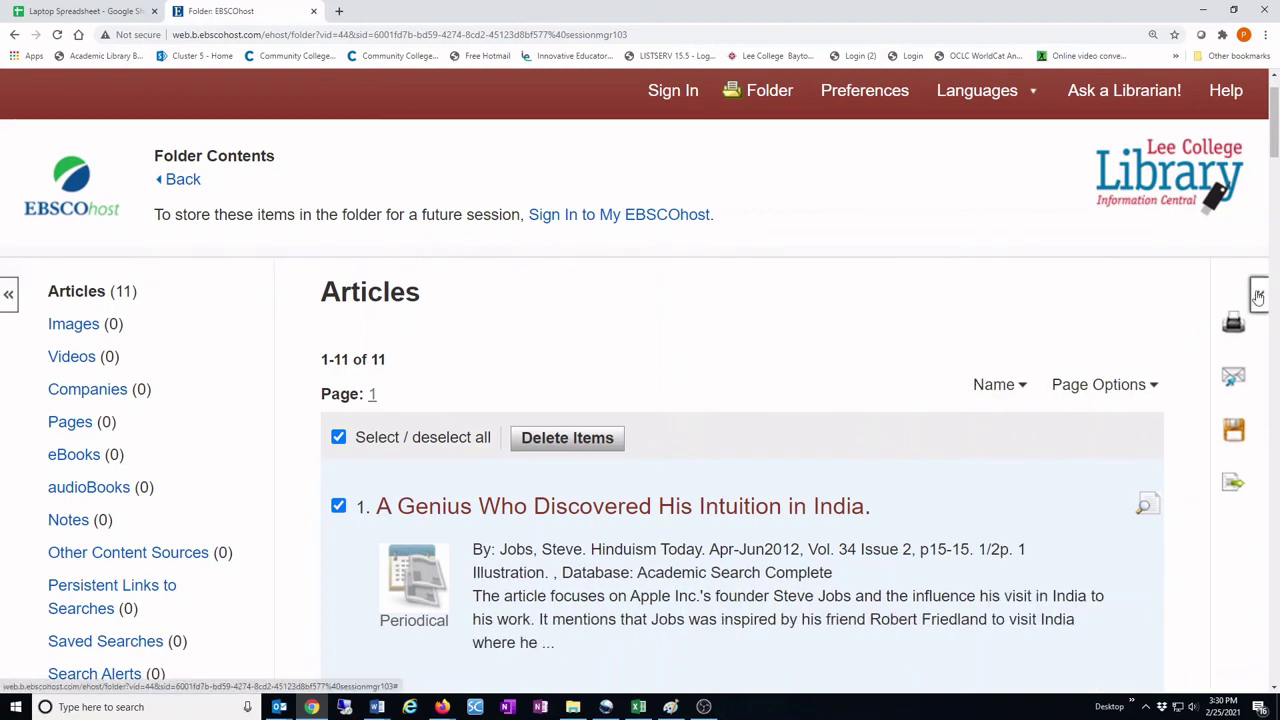
Open the e-mail options for the selected articles and set the citation format to MLA (Modern Language Assoc.).
left_click(1234, 378)
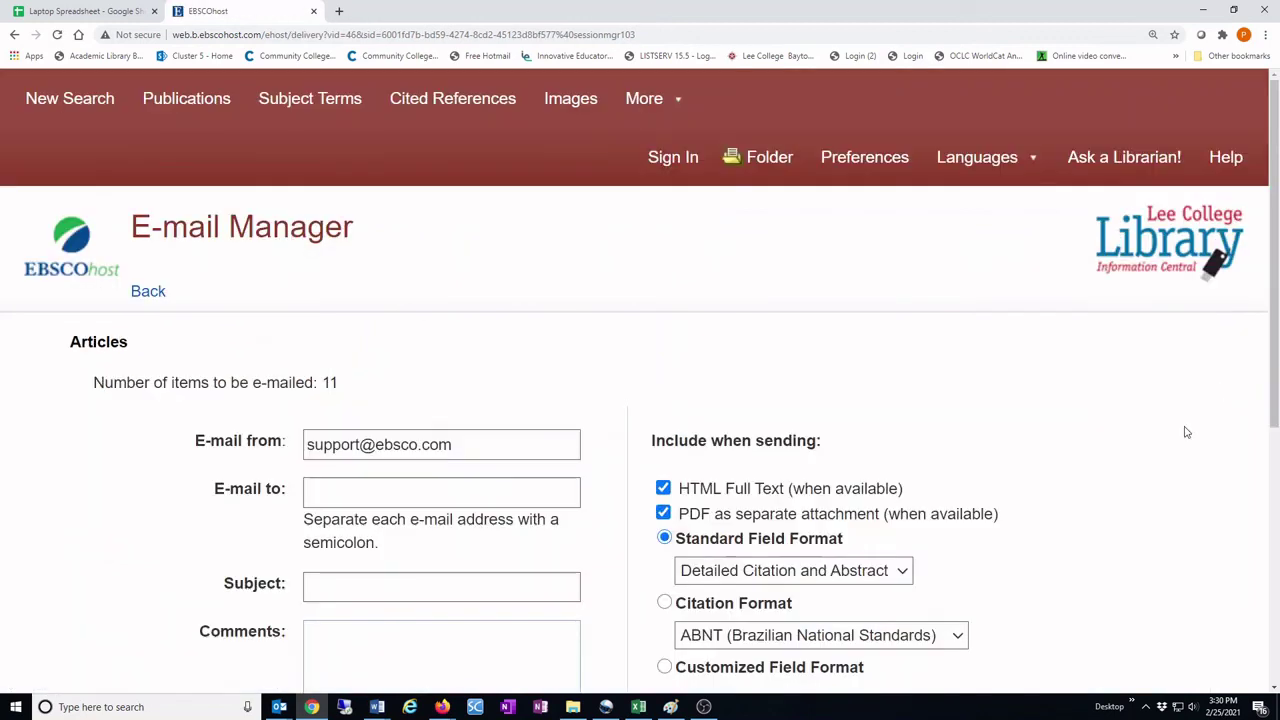
scroll(783, 568, "down", 1)
scroll(783, 568, "down", 2)
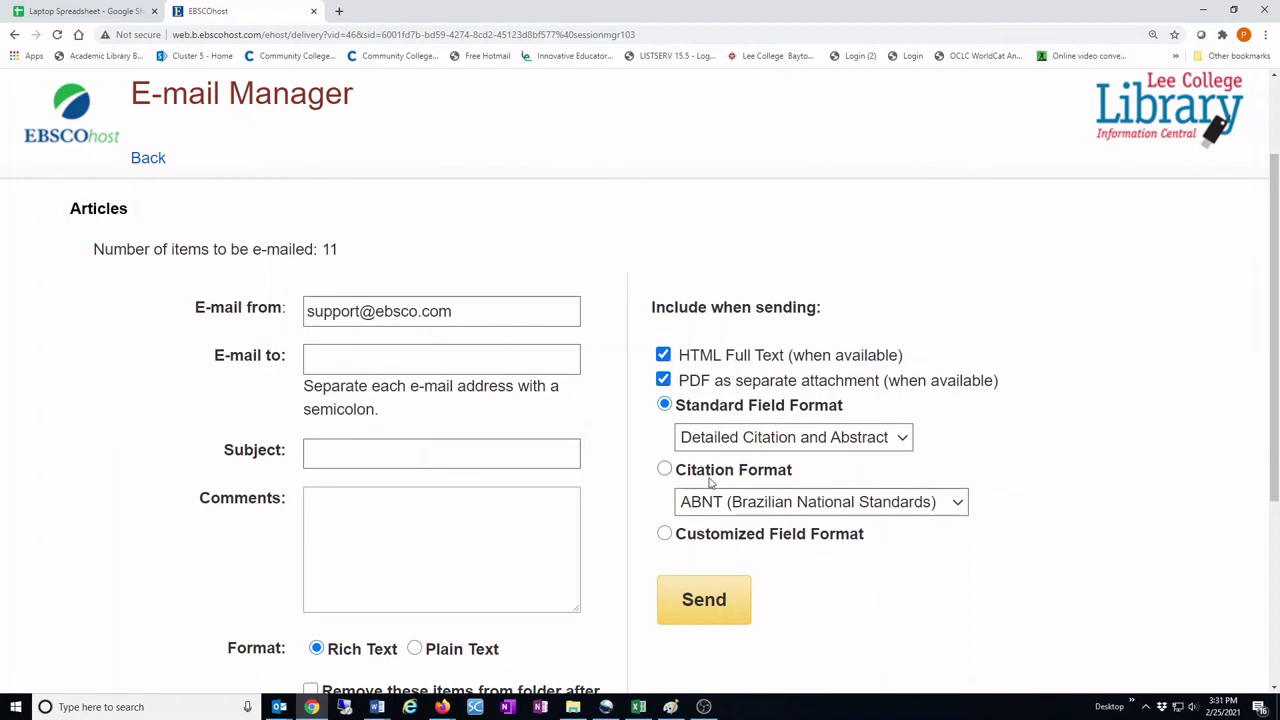
left_click(664, 469)
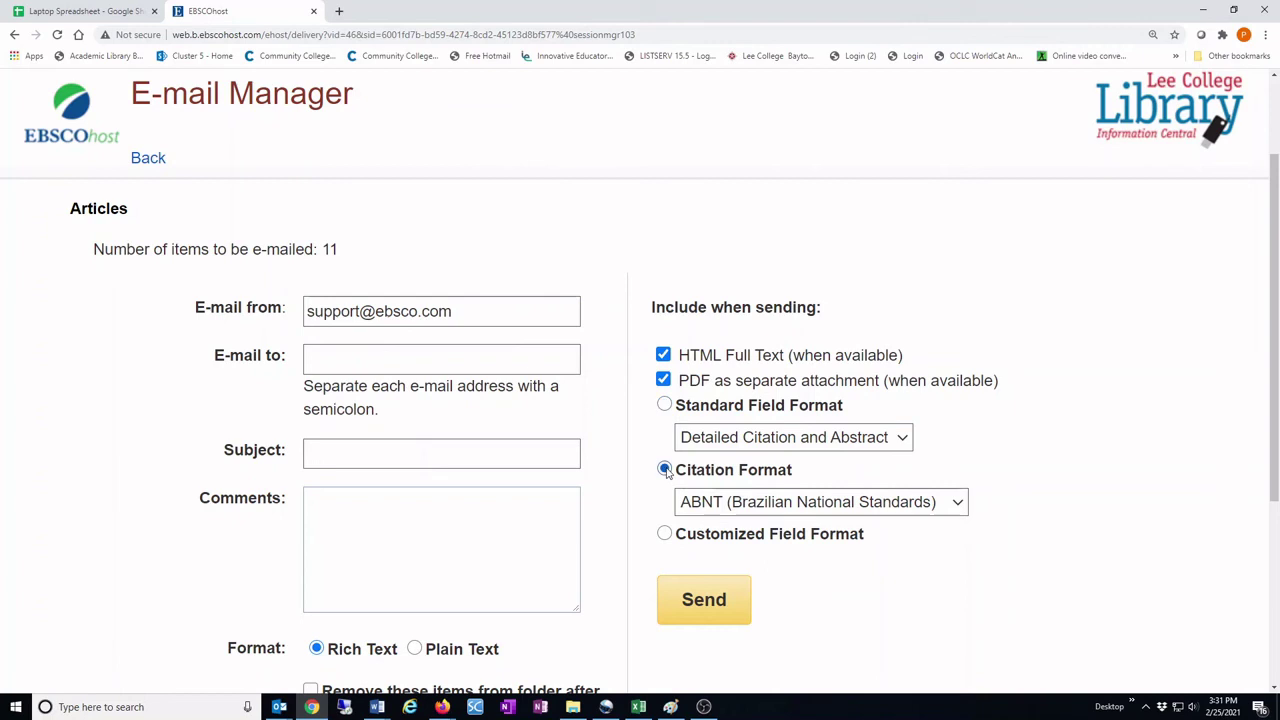
left_click(740, 511)
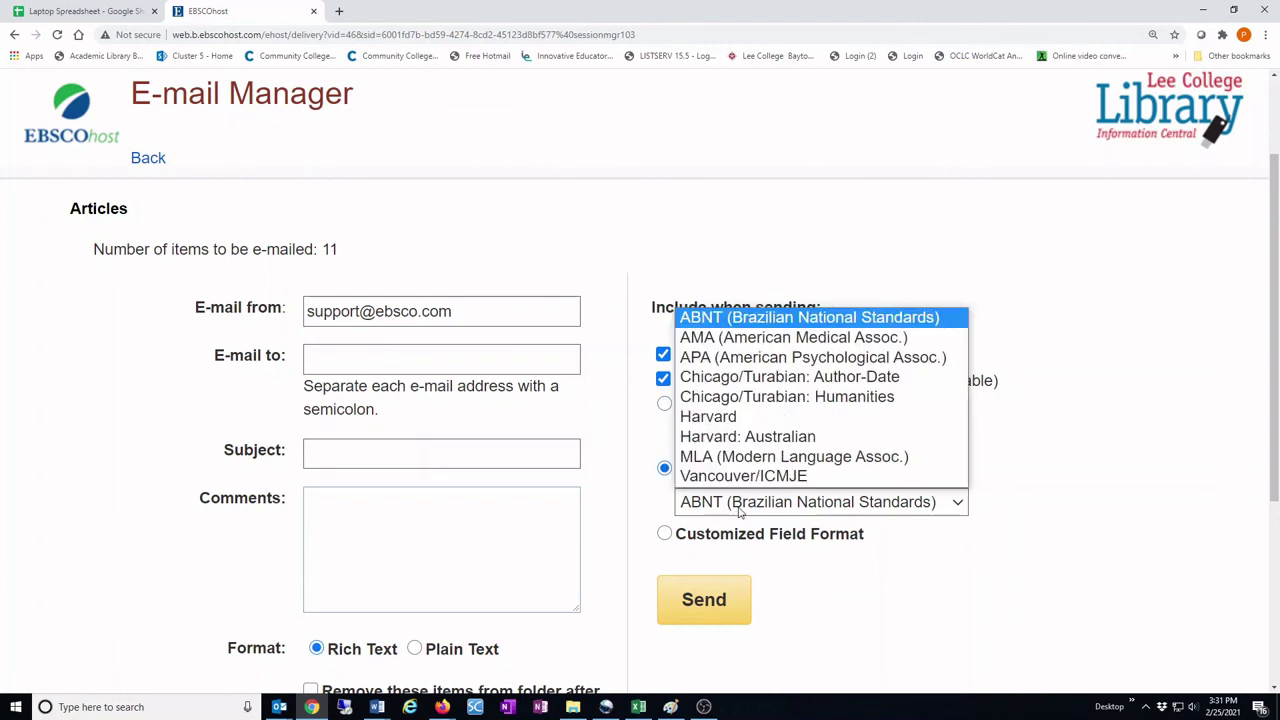
left_click(770, 462)
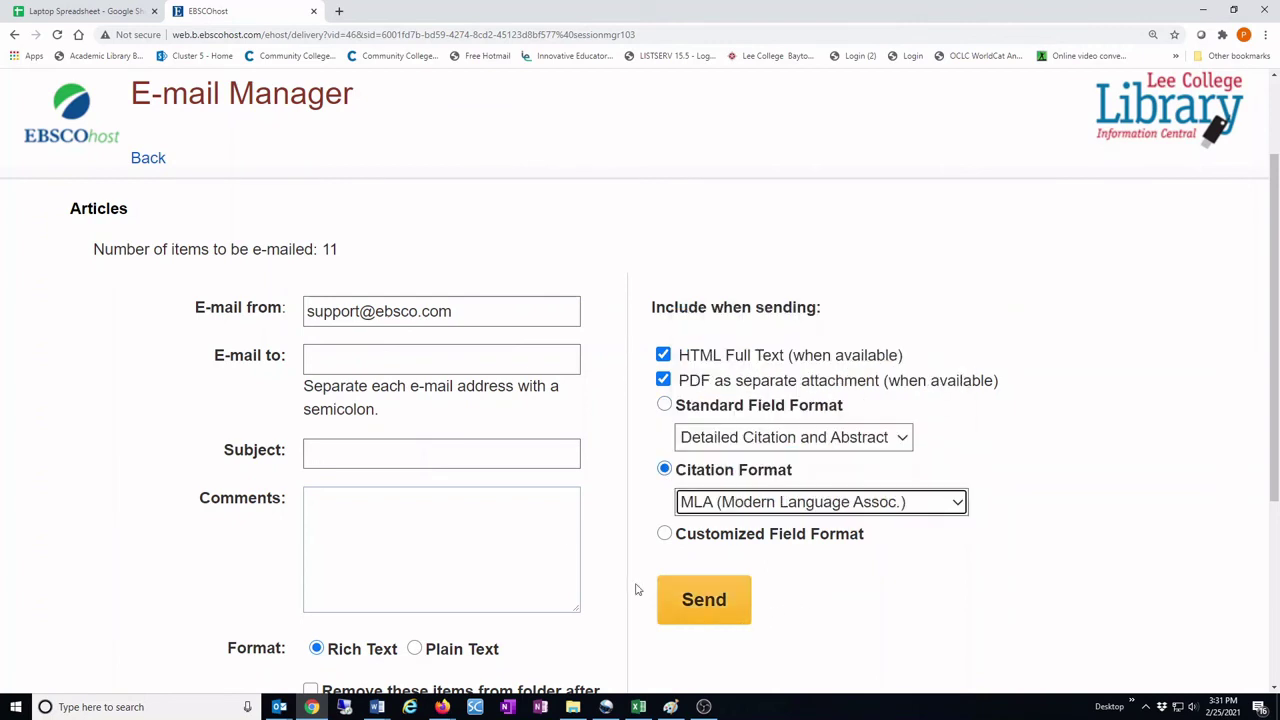
Check the e-mail recipient field, leave it empty and return to the folder without sending.
left_click(380, 360)
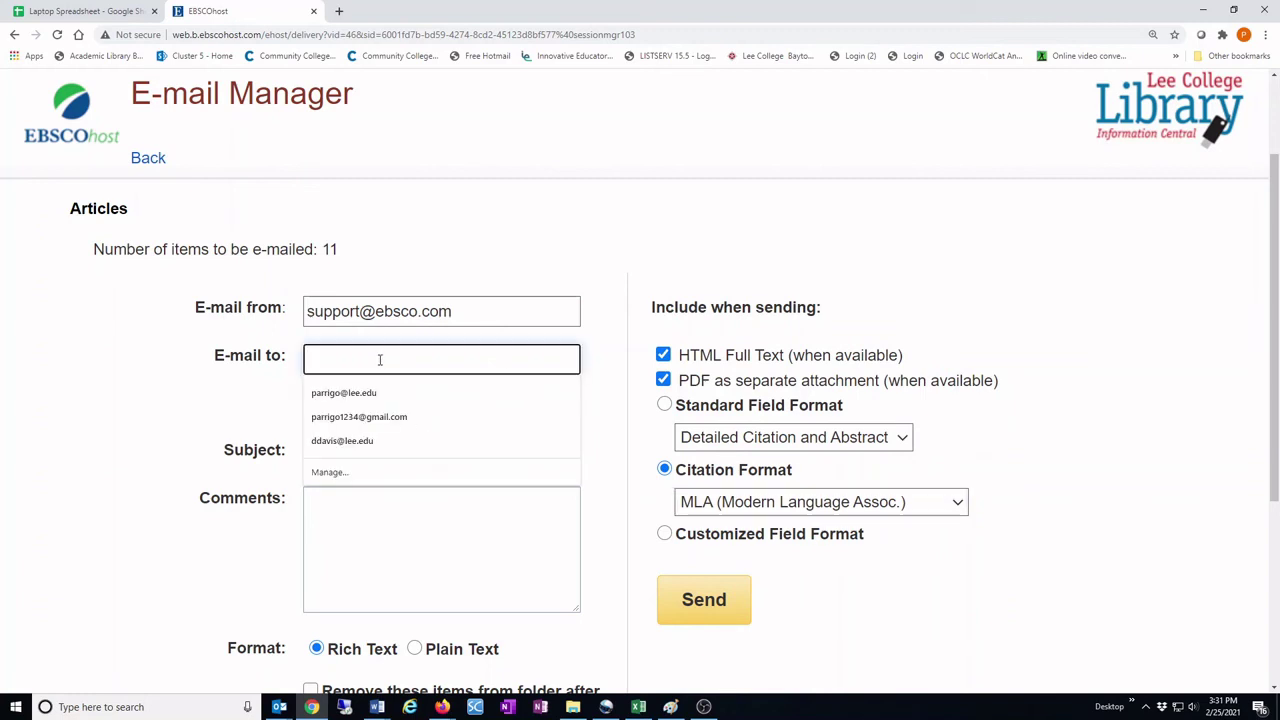
left_click(600, 447)
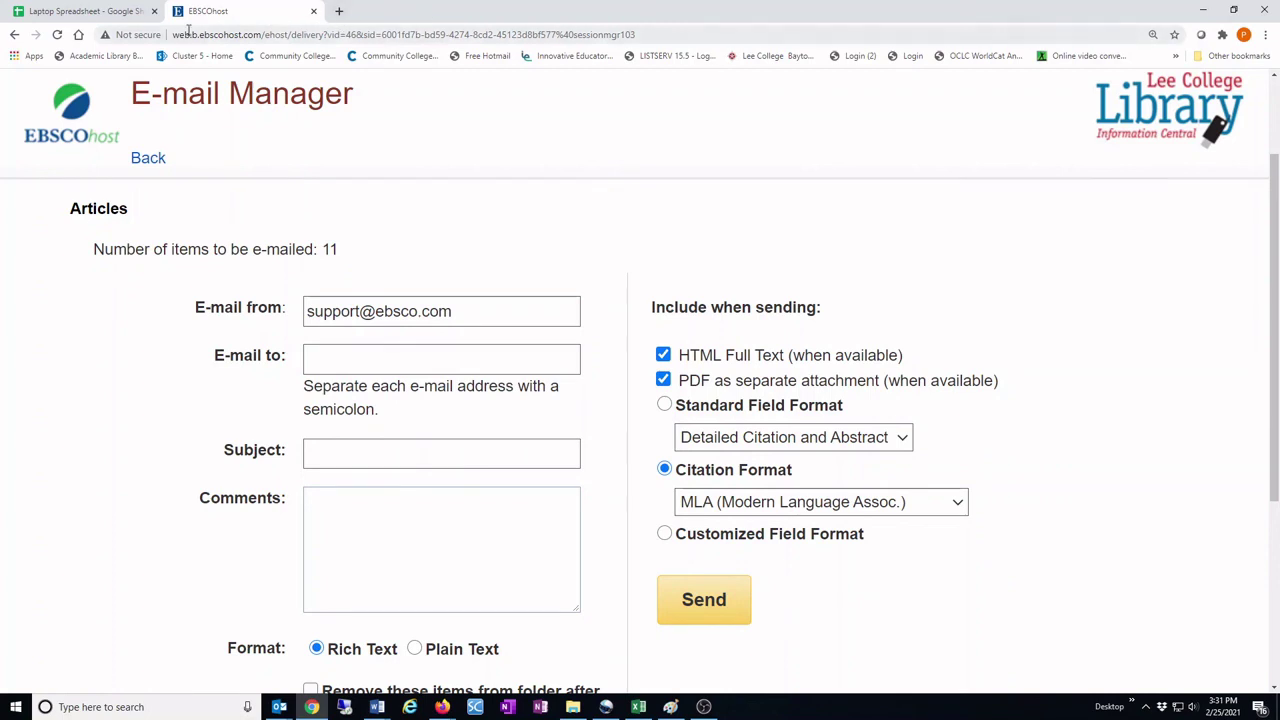
left_click(15, 36)
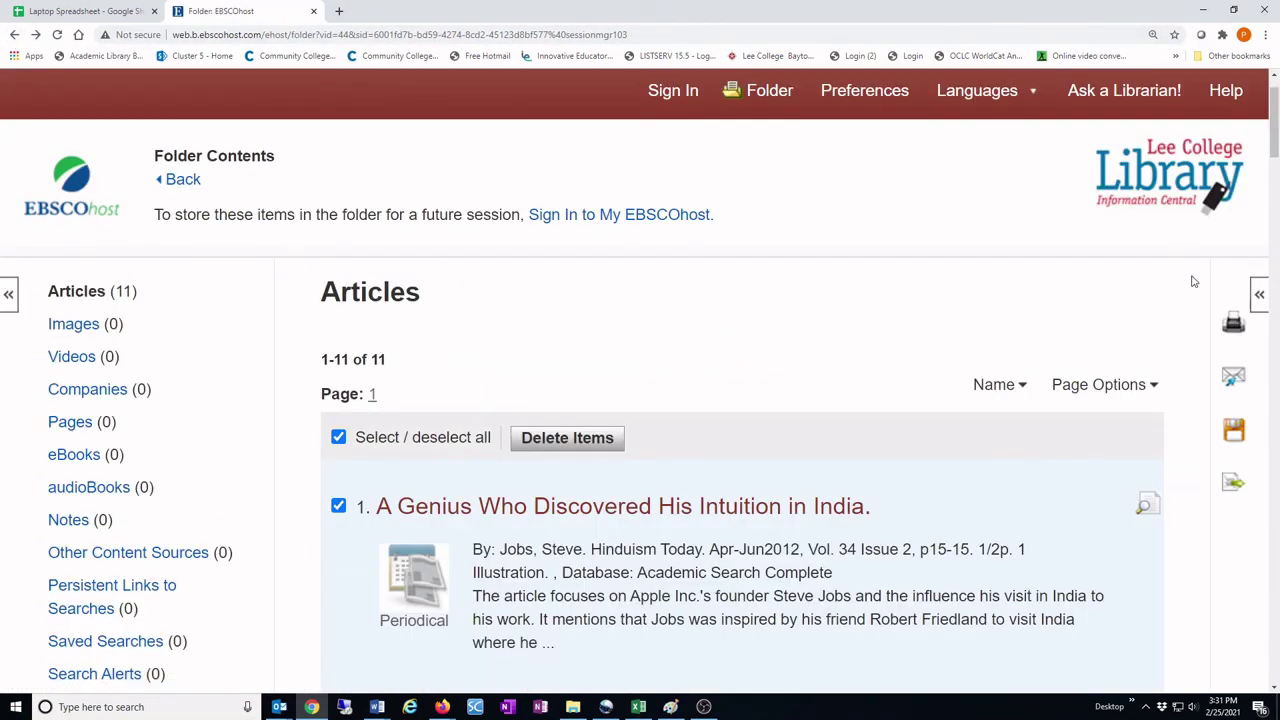
Open the print options for the selected articles and set the citation format to MLA (Modern Language Assoc.).
left_click(1233, 328)
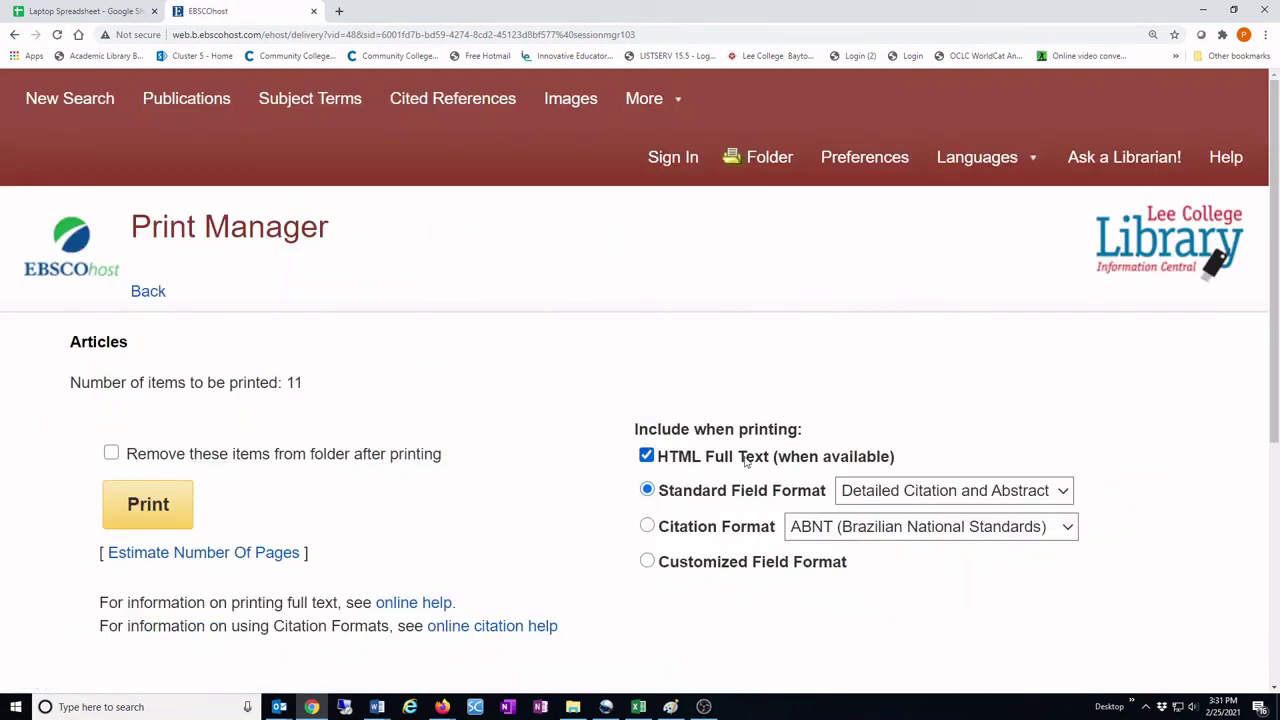
scroll(745, 460, "down", 1)
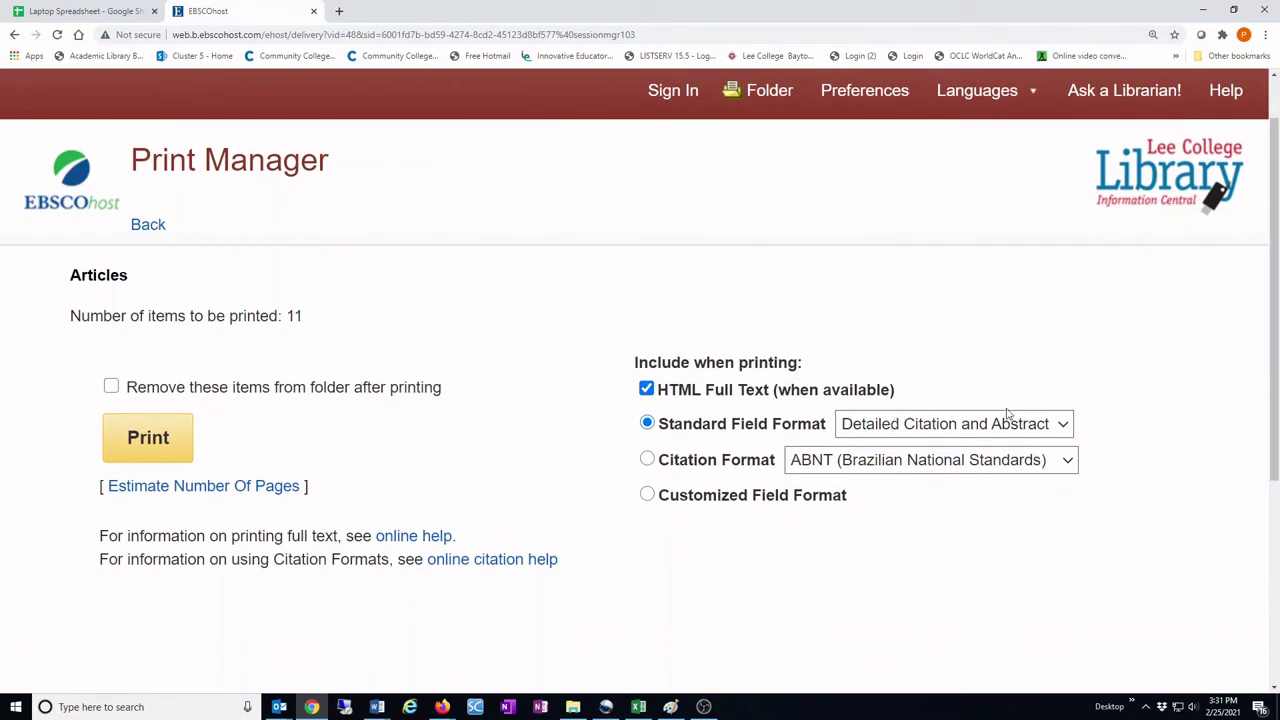
left_click(734, 461)
left_click(868, 462)
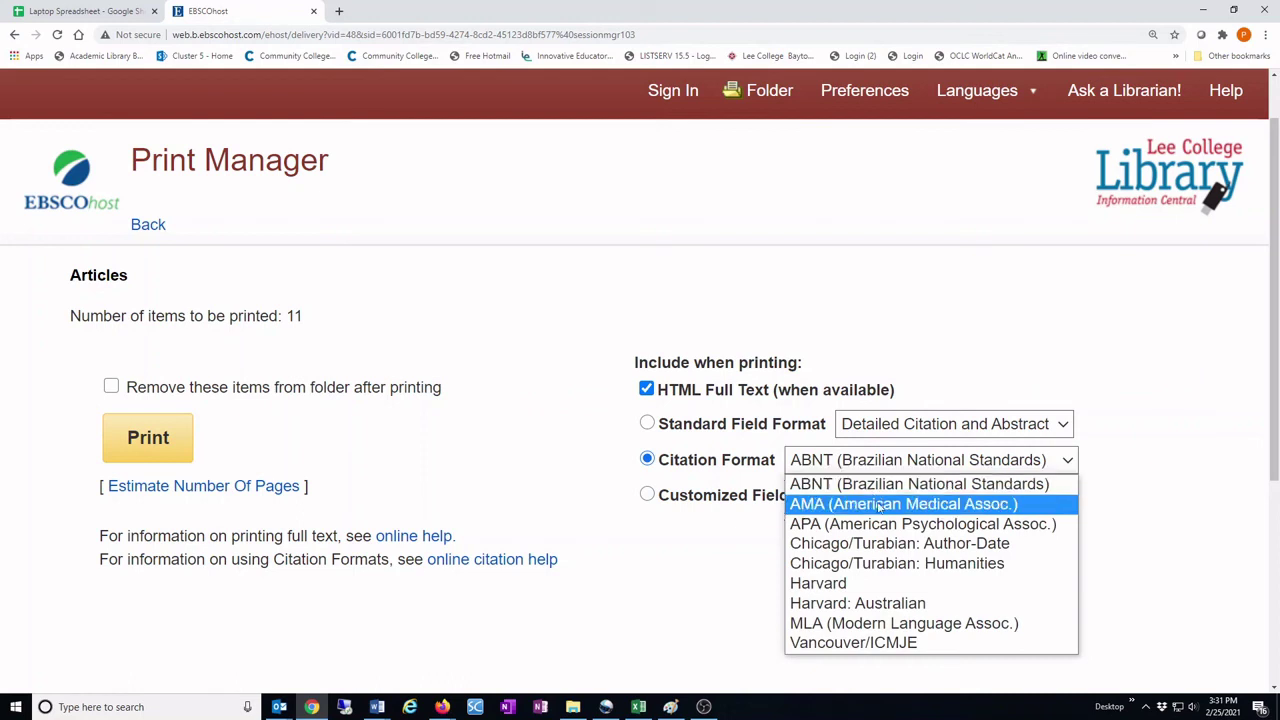
left_click(872, 624)
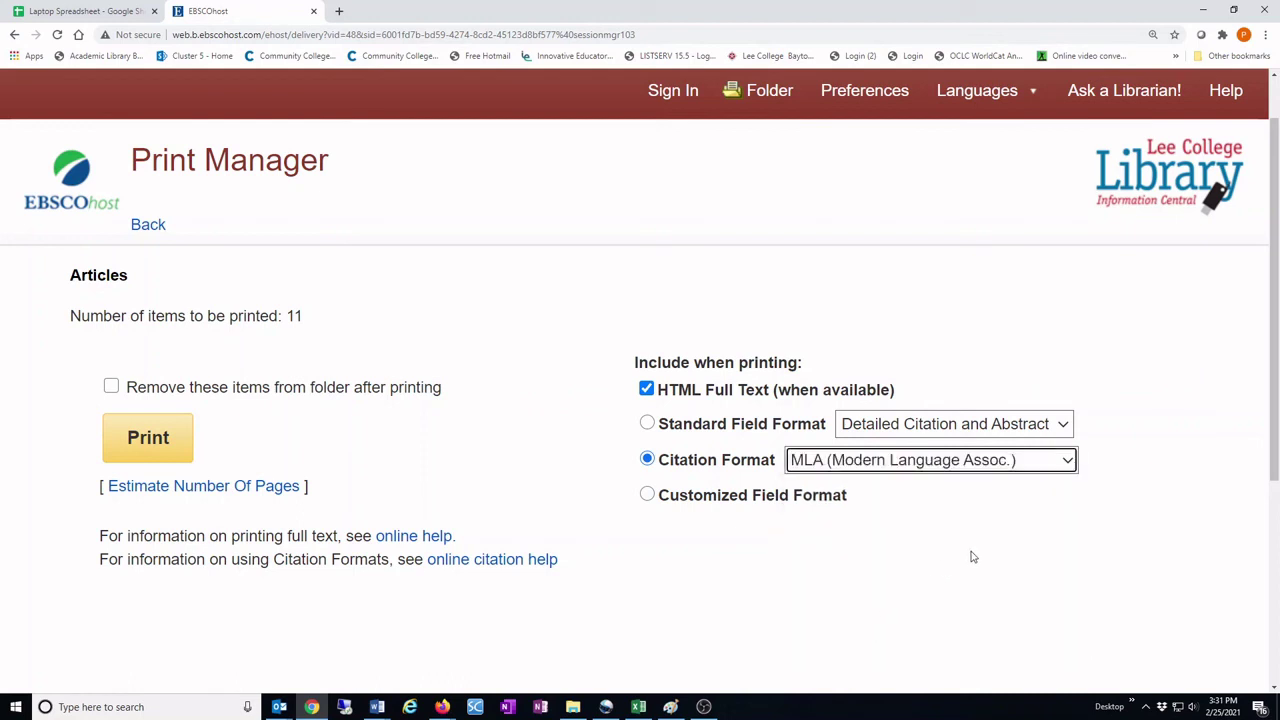
Generate the printable version, cancel the browser's print dialog and review the MLA Works Cited list.
left_click(157, 447)
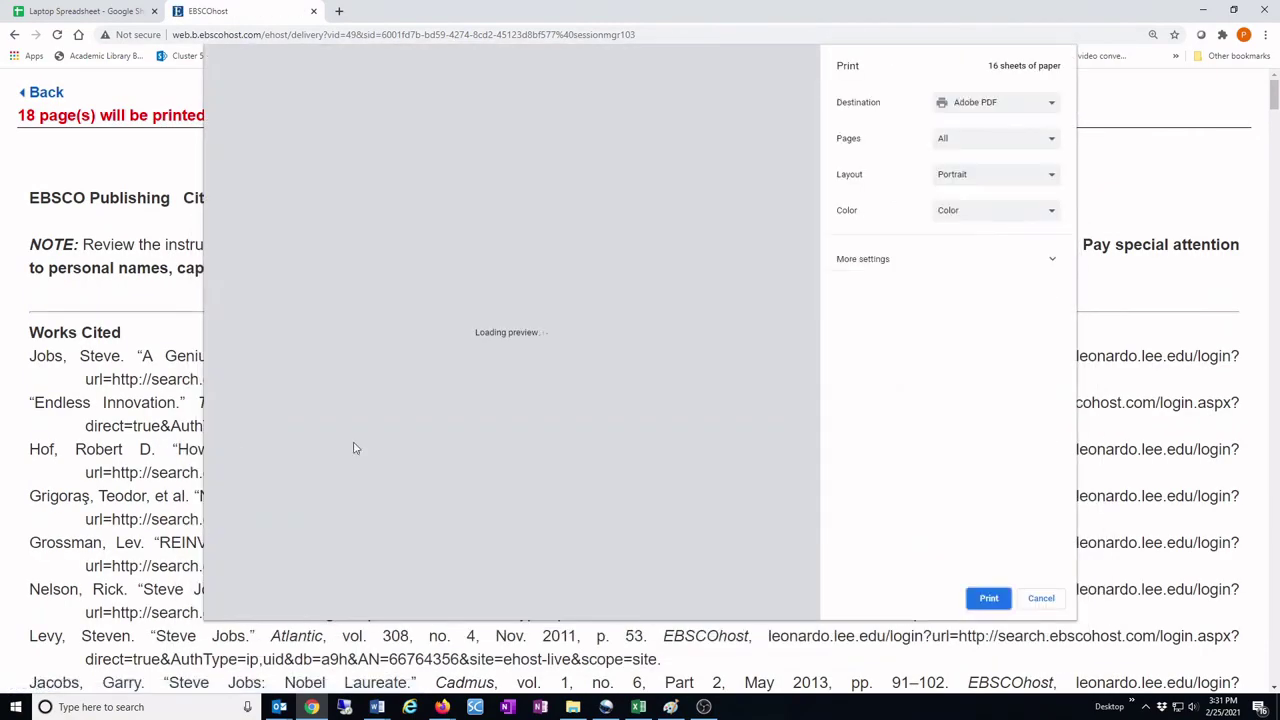
left_click(1039, 605)
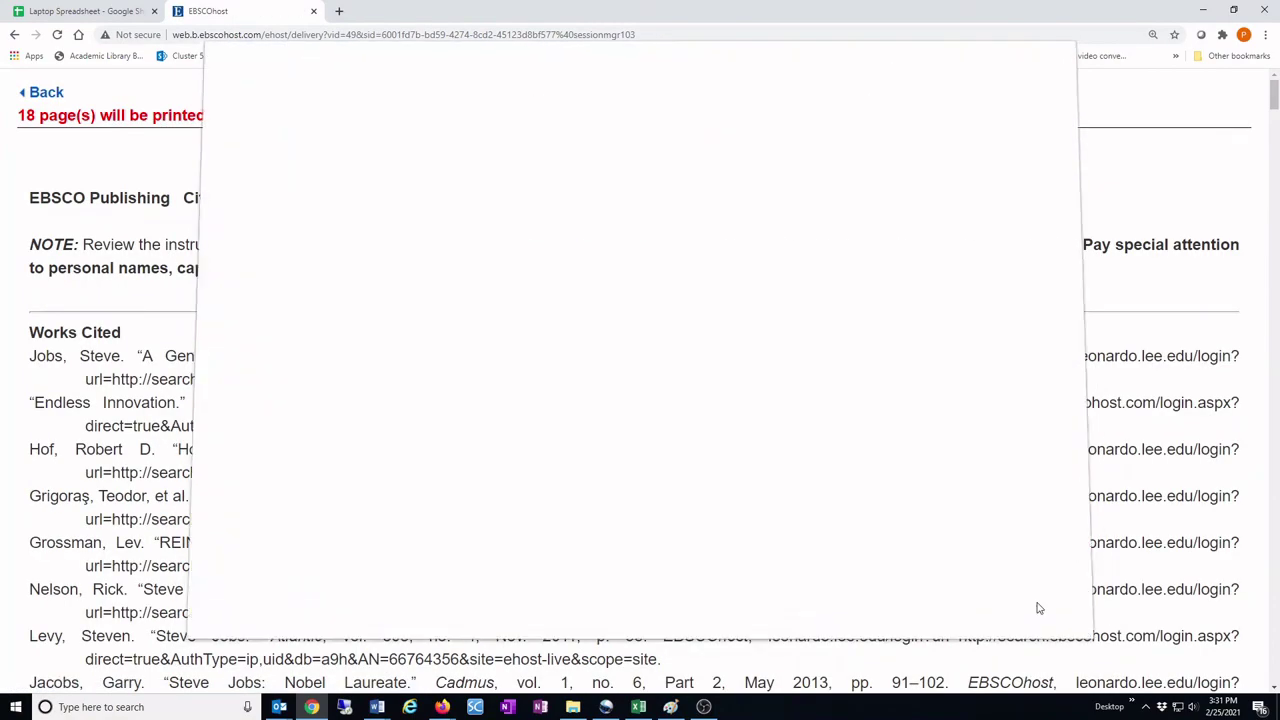
scroll(377, 382, "down", 1)
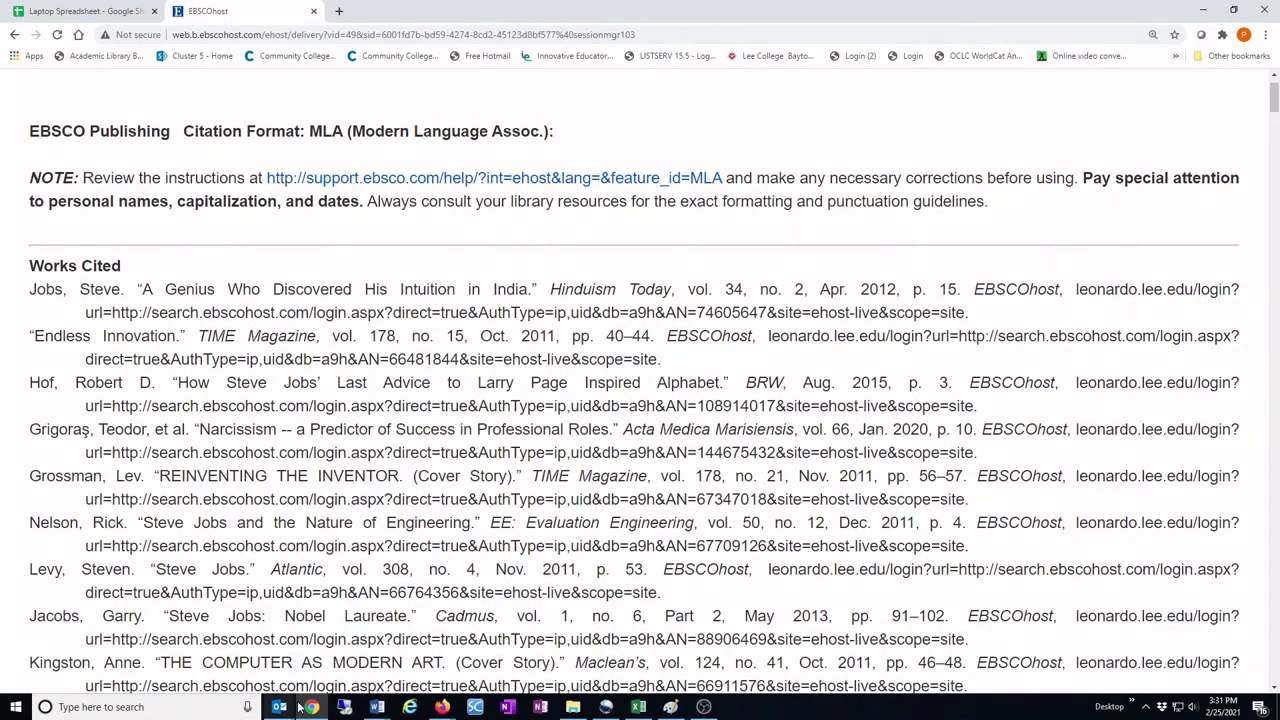
scroll(531, 622, "down", 2)
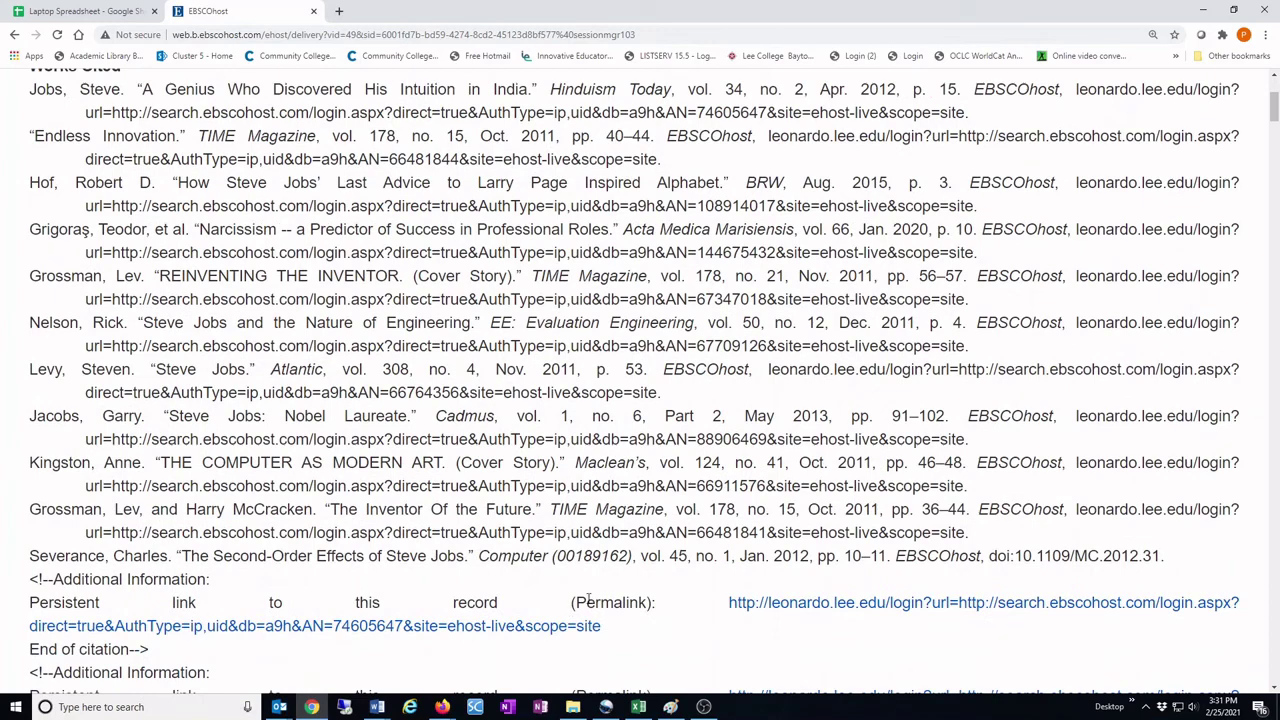
scroll(589, 601, "up", 3)
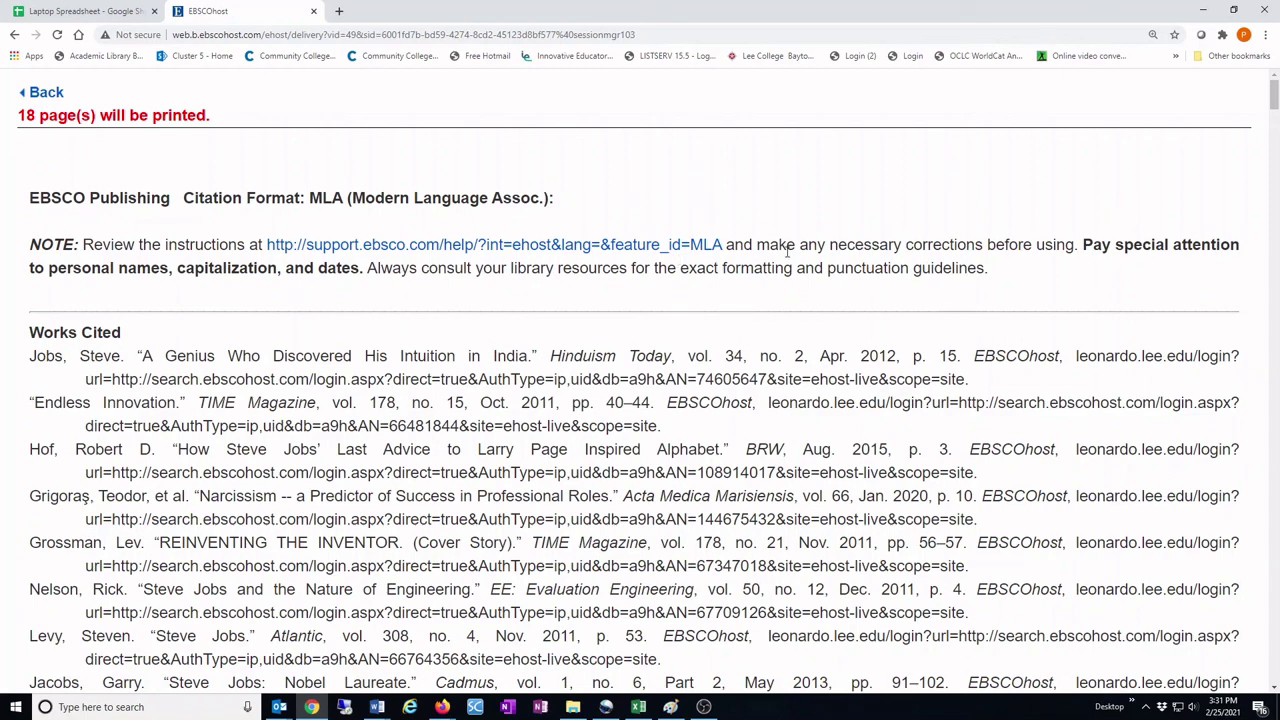
Go back from the printable list through the print options and folder to the Larry Page article's detailed record.
left_click(12, 38)
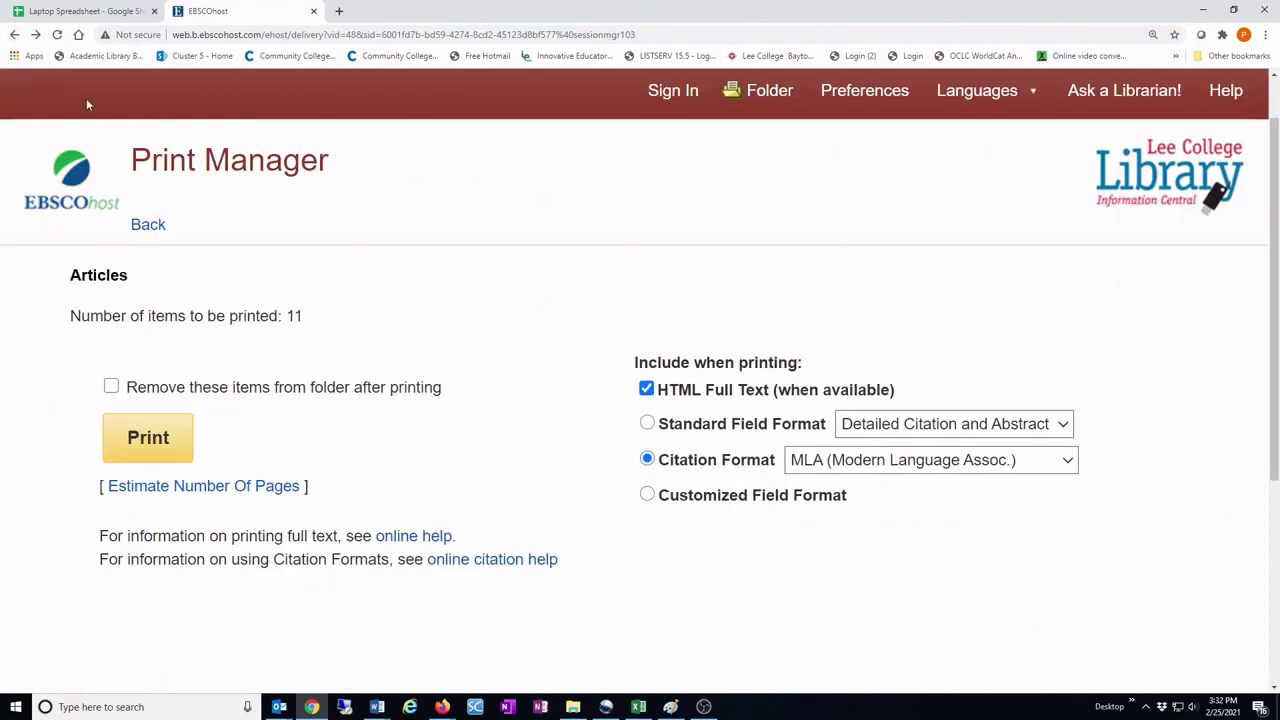
left_click(13, 37)
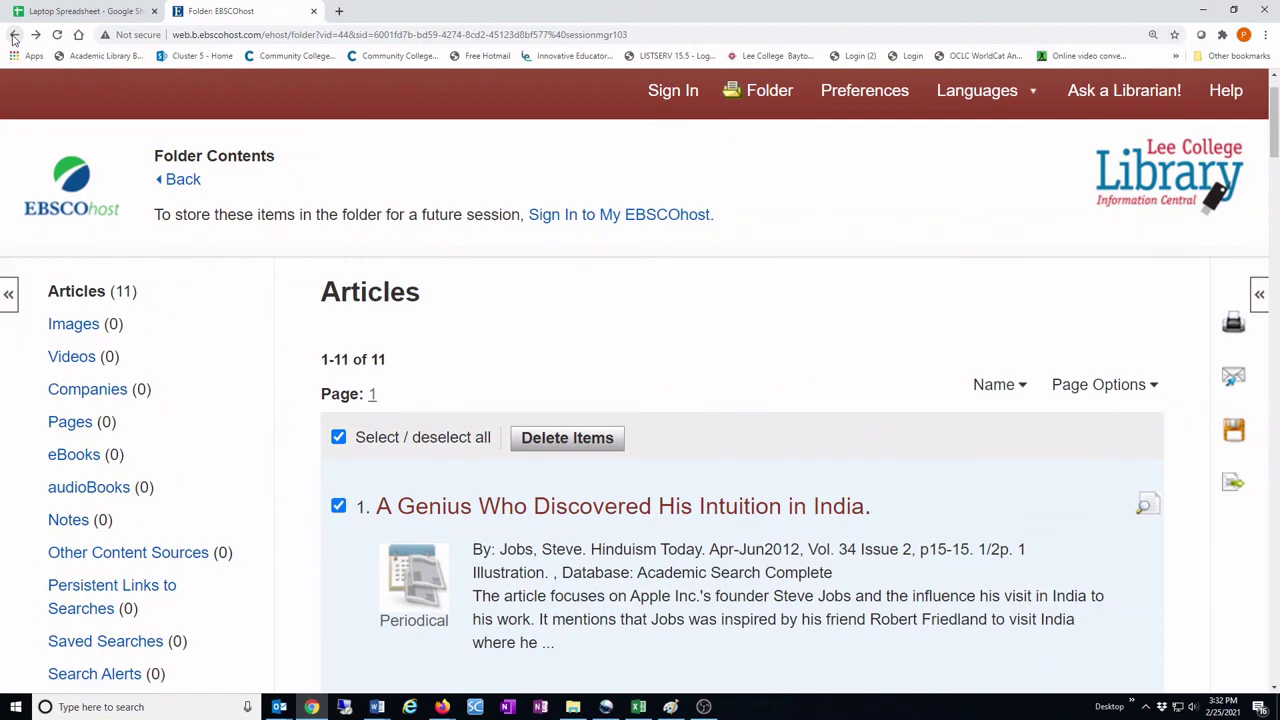
left_click(13, 37)
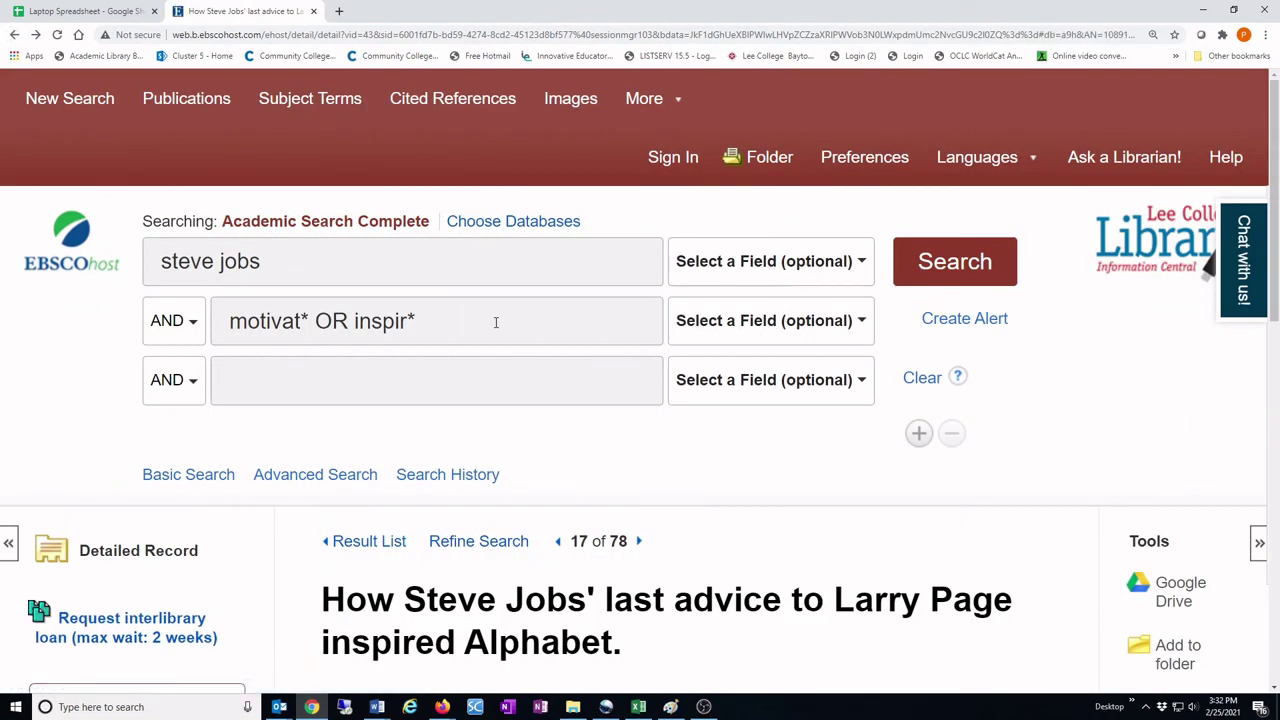